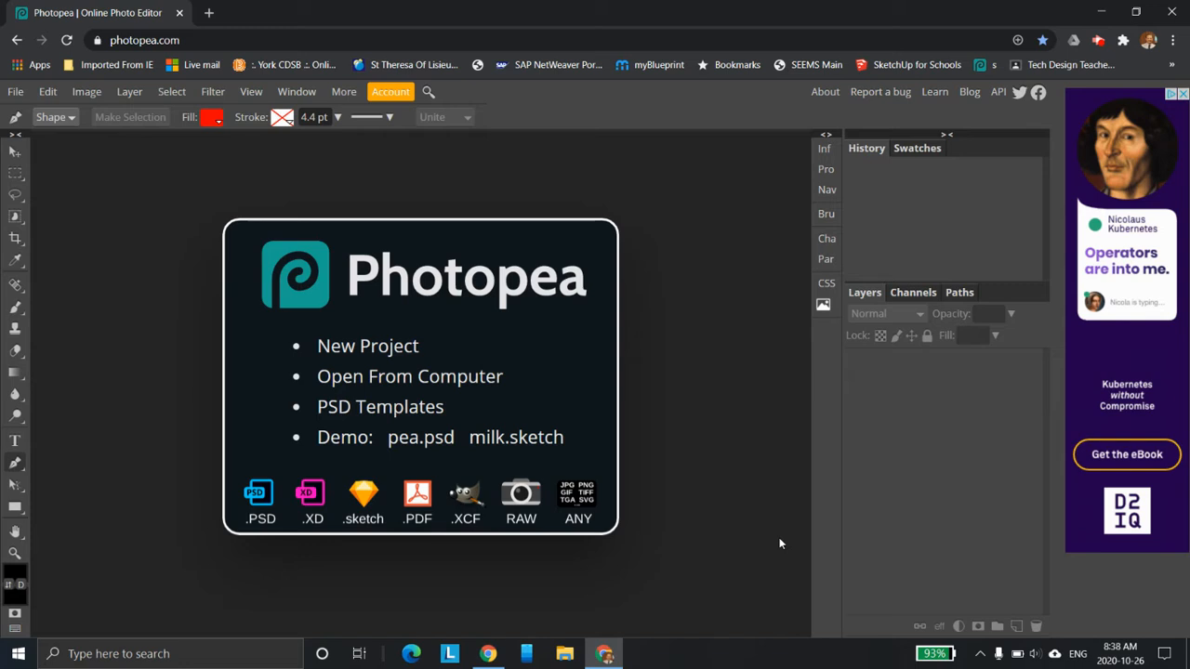
# Open the Woman on Beach image from the desktop and restore the browser window to full screen.
pyautogui.moveTo(709, 5); pyautogui.dragTo(858, 51)
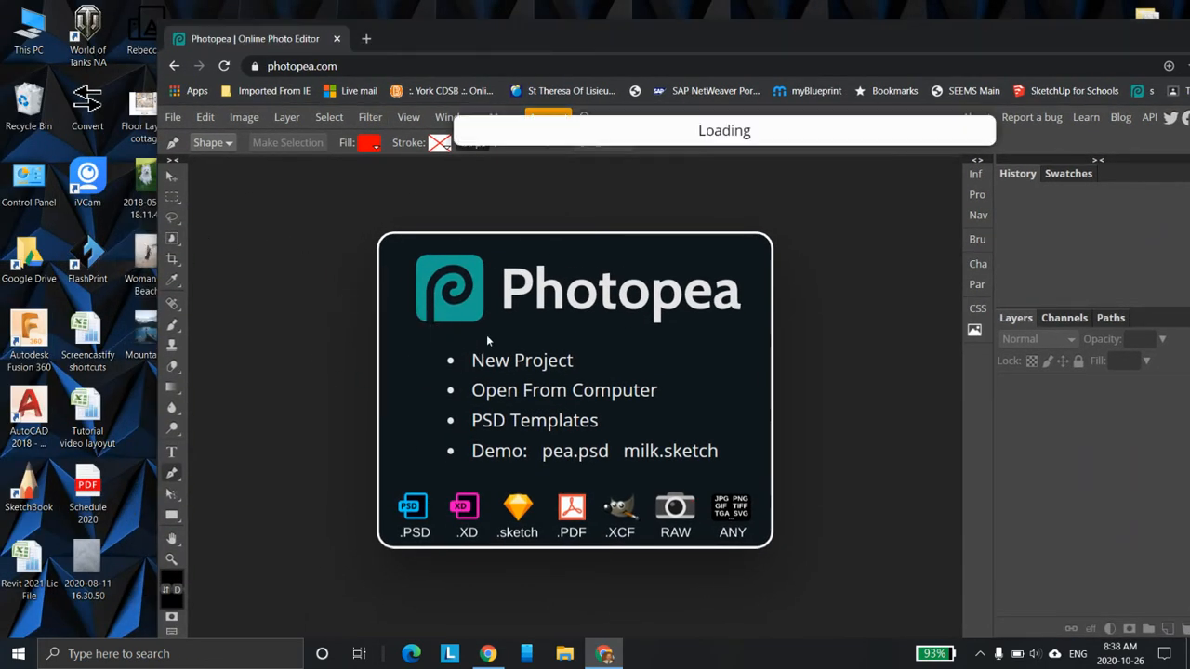
pyautogui.moveTo(844, 34); pyautogui.dragTo(723, 18)
pyautogui.click(1165, 14)
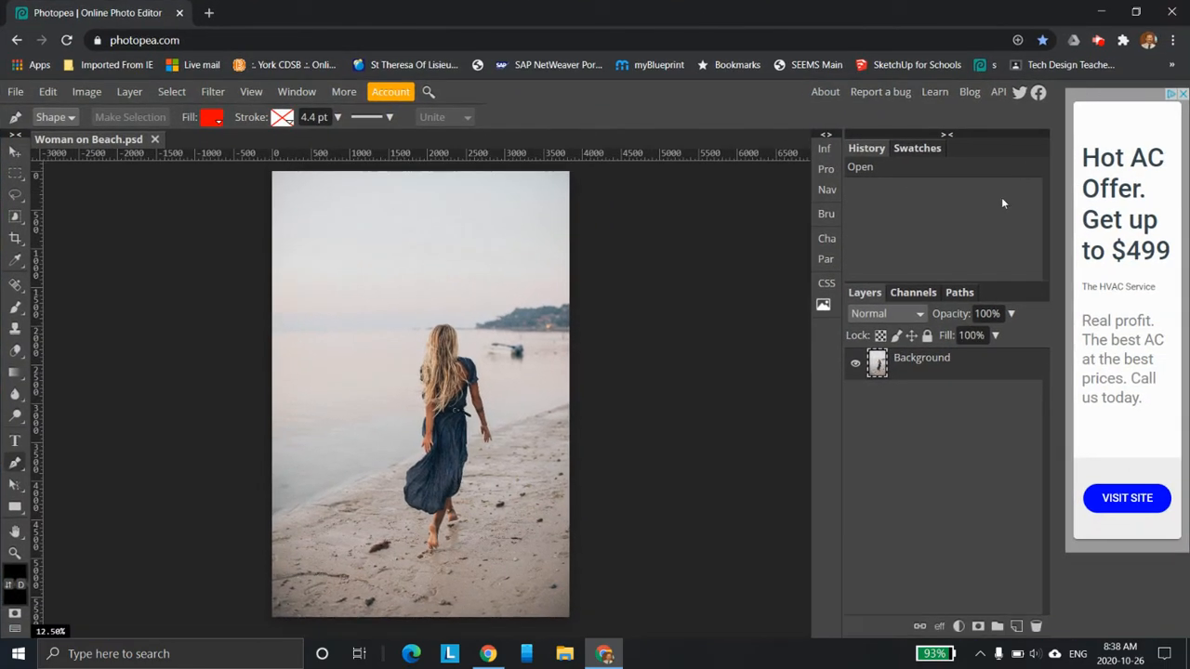
# Duplicate the Background layer.
pyautogui.rightClick(937, 368)
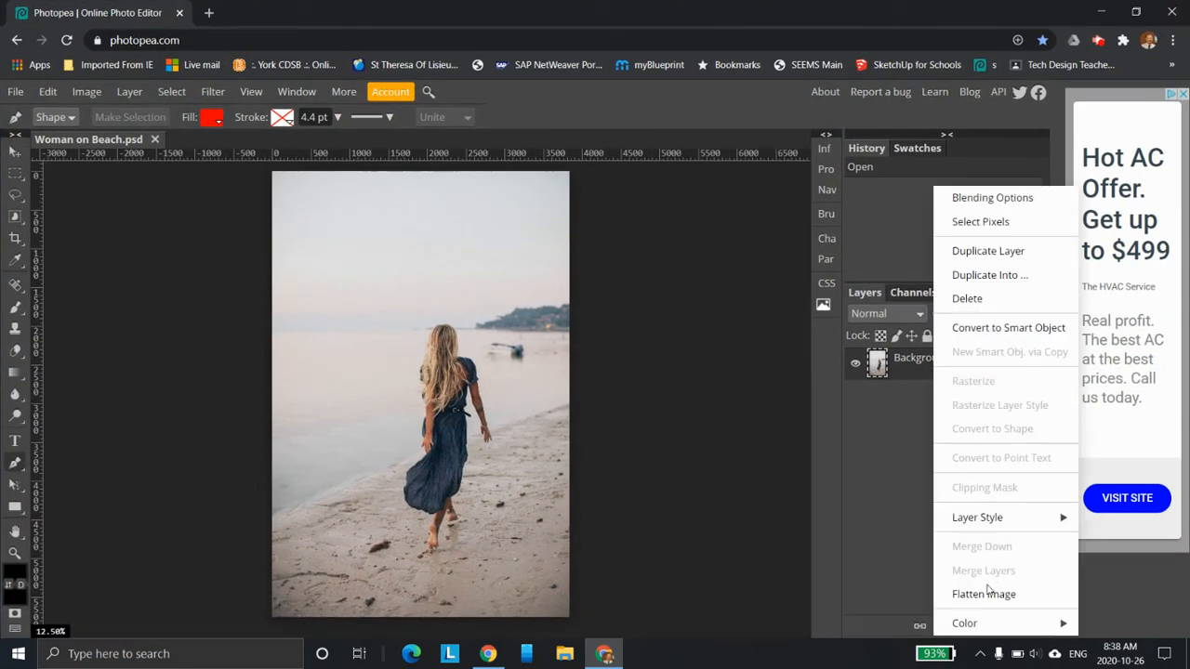
pyautogui.click(902, 368)
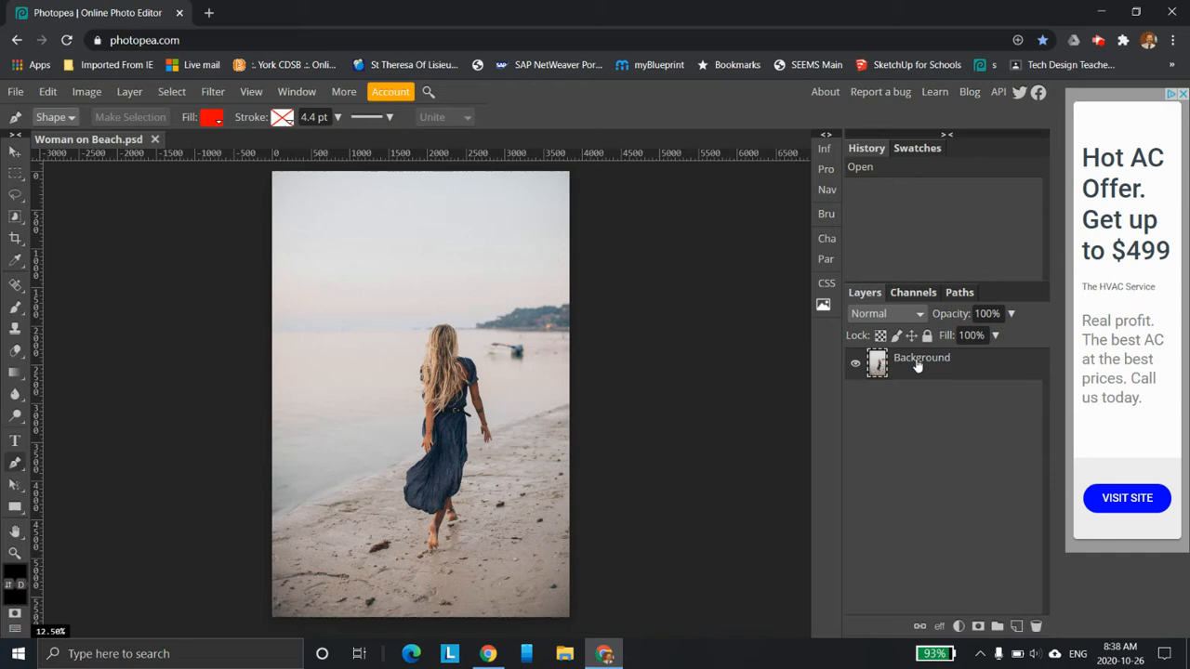
pyautogui.moveTo(913, 364); pyautogui.dragTo(1016, 626)
# Rename the duplicated layer as Non Destructive and move the original Background layer above it.
pyautogui.rightClick(935, 362)
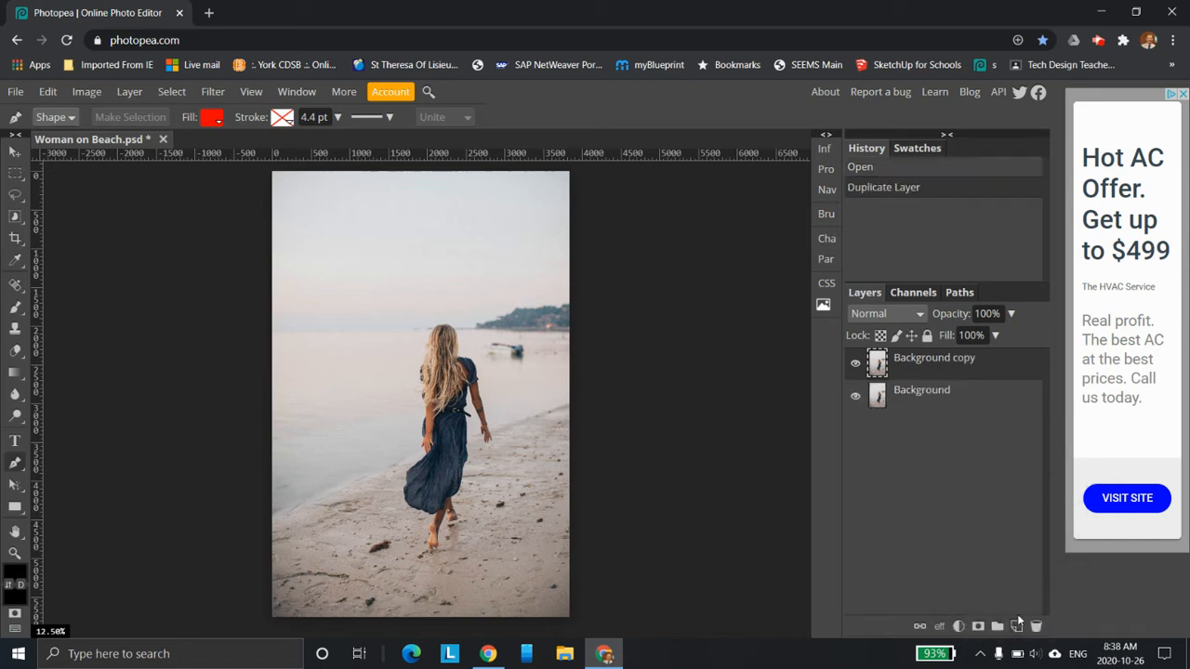
pyautogui.rightClick(968, 364)
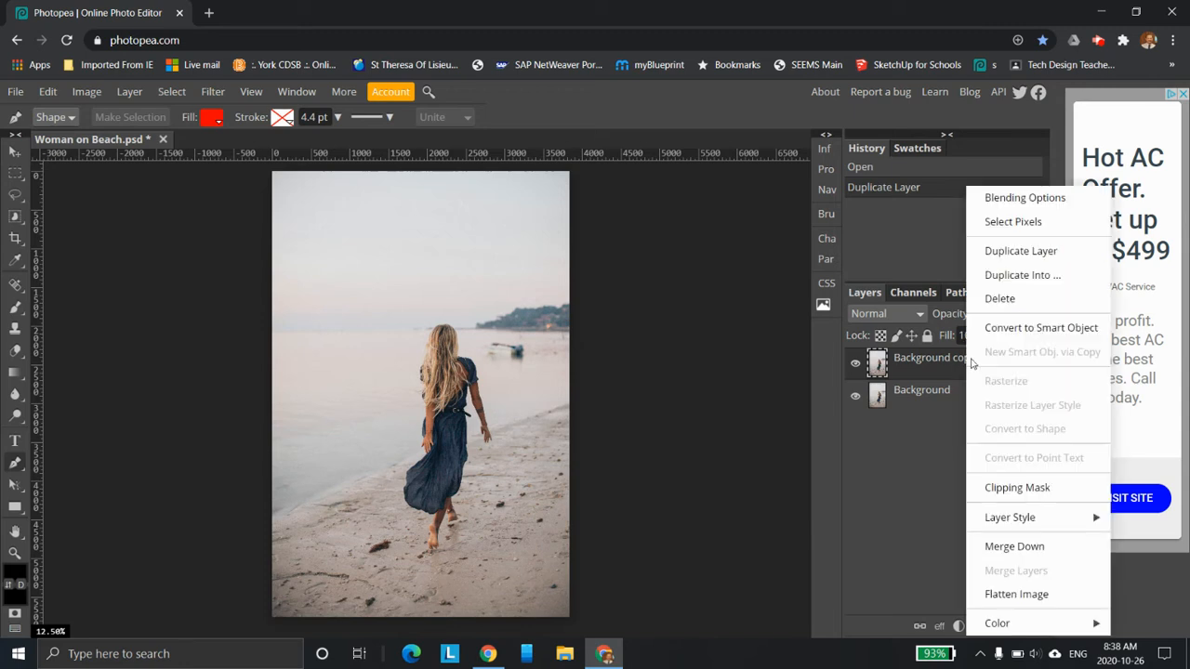
pyautogui.doubleClick(926, 361)
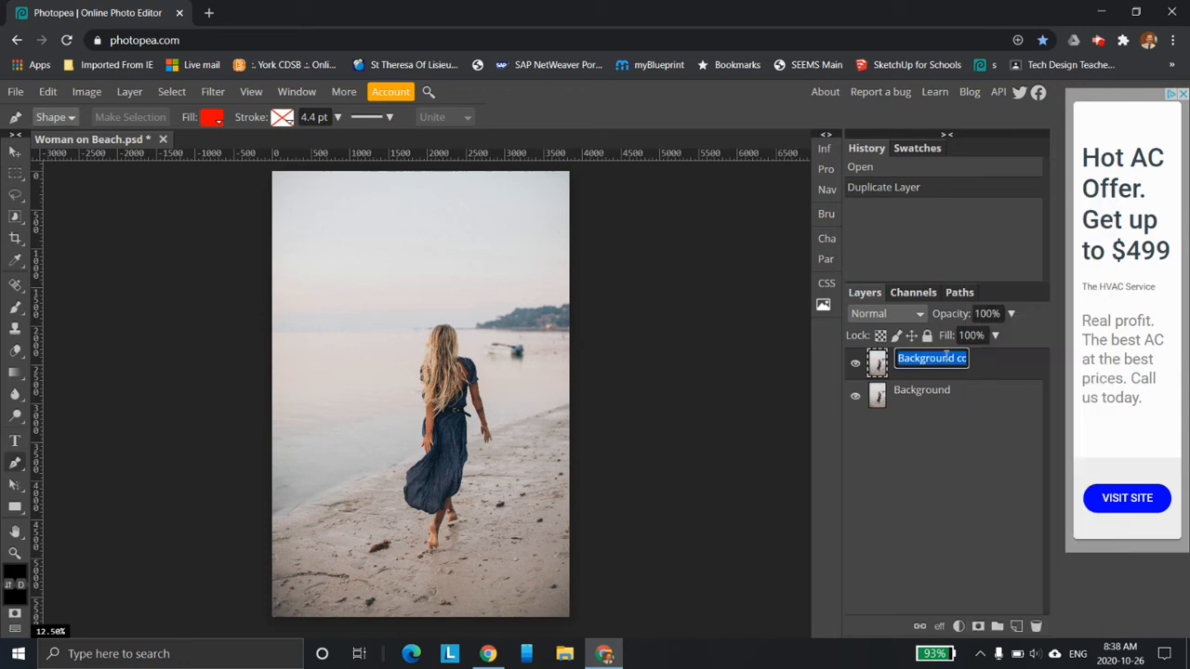
pyautogui.write('N')
pyautogui.write('on Des')
pyautogui.write('tructive')
pyautogui.press('Return')
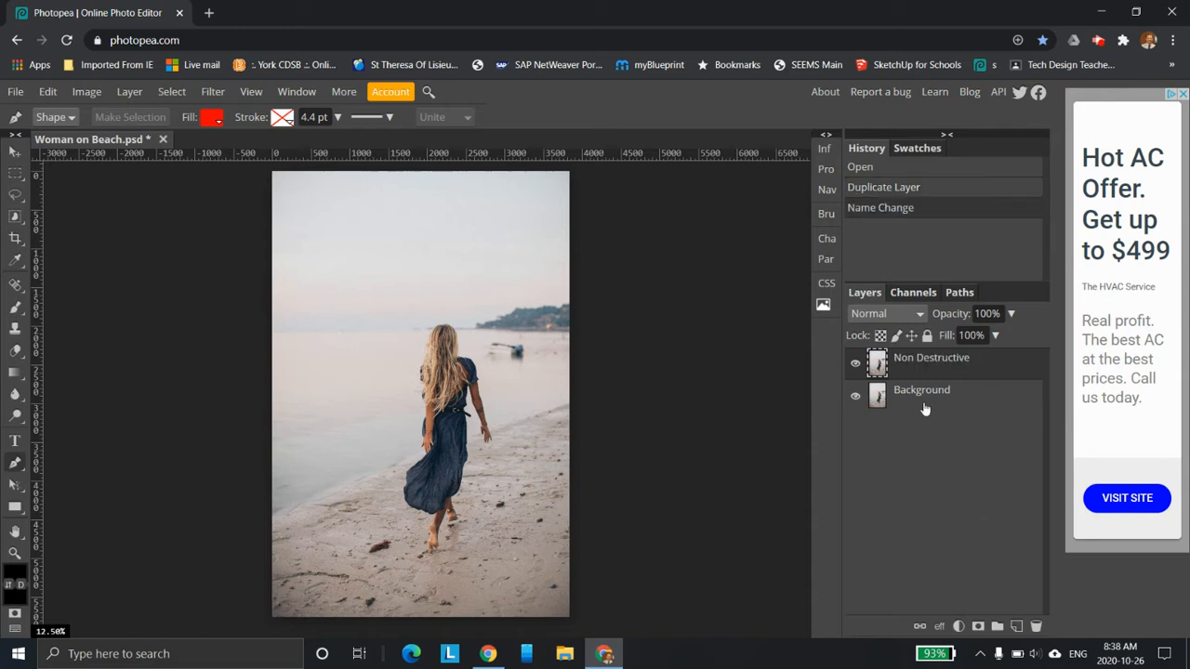
pyautogui.moveTo(922, 393)
pyautogui.mouseDown()
pyautogui.moveTo(929, 354)
pyautogui.moveTo(927, 370)
pyautogui.mouseUp()
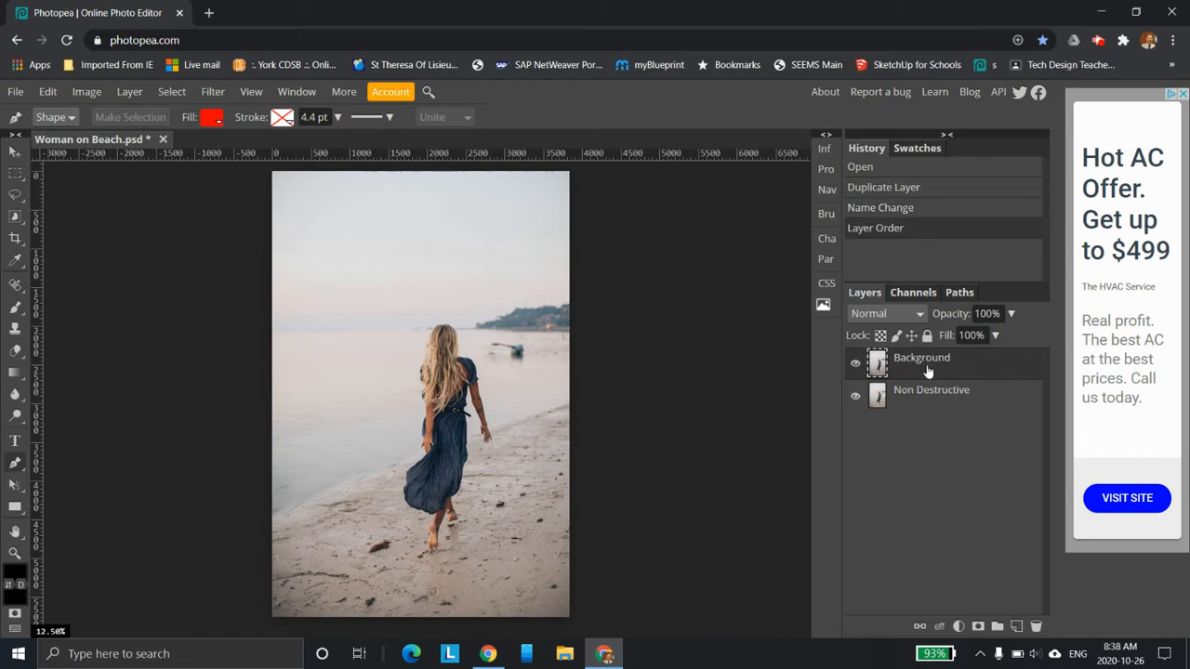
# Rename the Background layer as Destructive and hide the Non Destructive layer.
pyautogui.doubleClick(926, 363)
pyautogui.write('D')
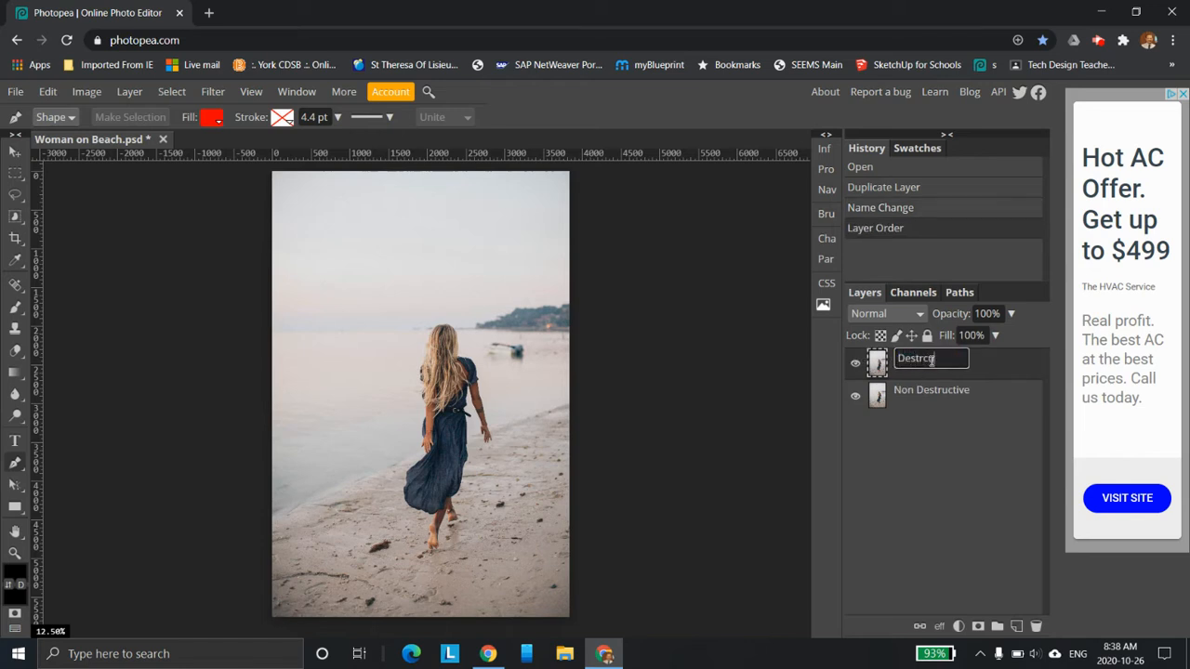
pyautogui.write('estrcutive')
pyautogui.press('BackSpace')
pyautogui.press('BackSpace')
pyautogui.press('BackSpace')
pyautogui.press('BackSpace')
pyautogui.press('Return')
pyautogui.click(855, 398)
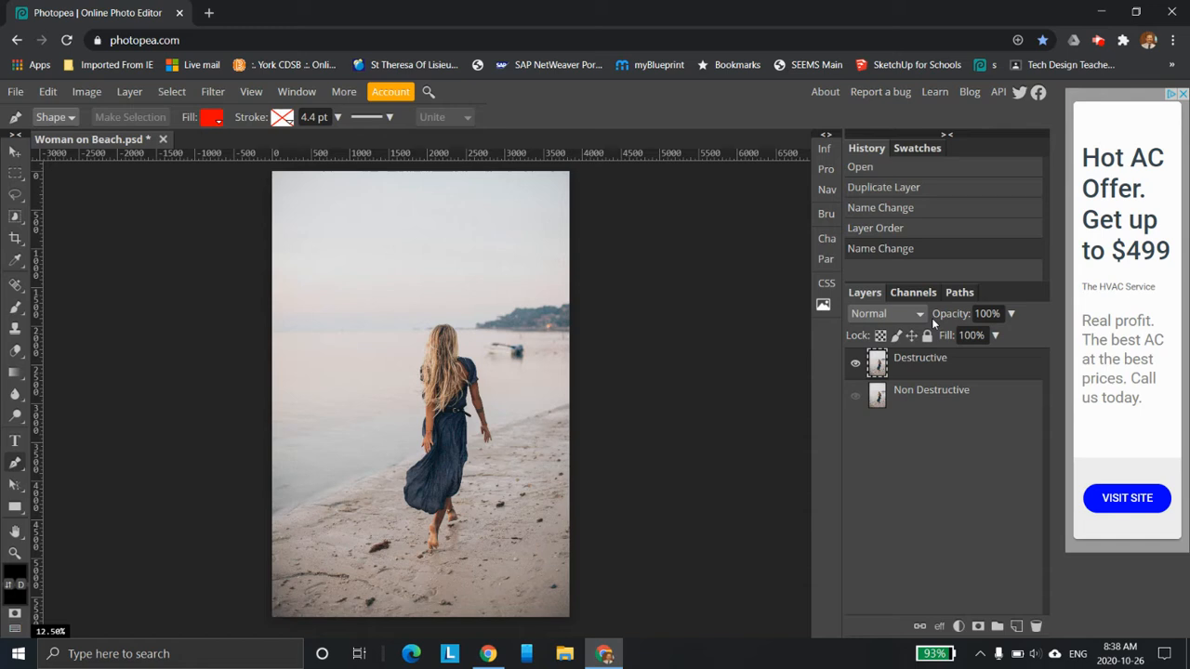
# Try clearing a rectangular area of the sky from the Destructive layer, undo it and deselect.
pyautogui.click(15, 173)
pyautogui.moveTo(258, 172); pyautogui.dragTo(518, 290)
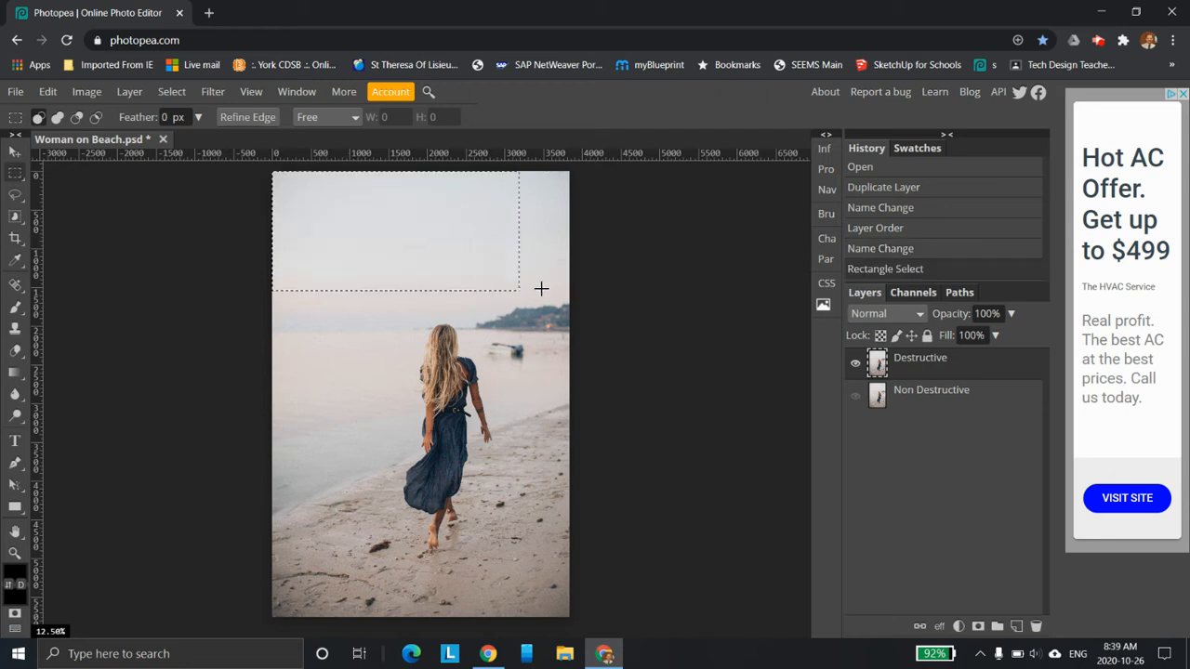
pyautogui.press('Delete')
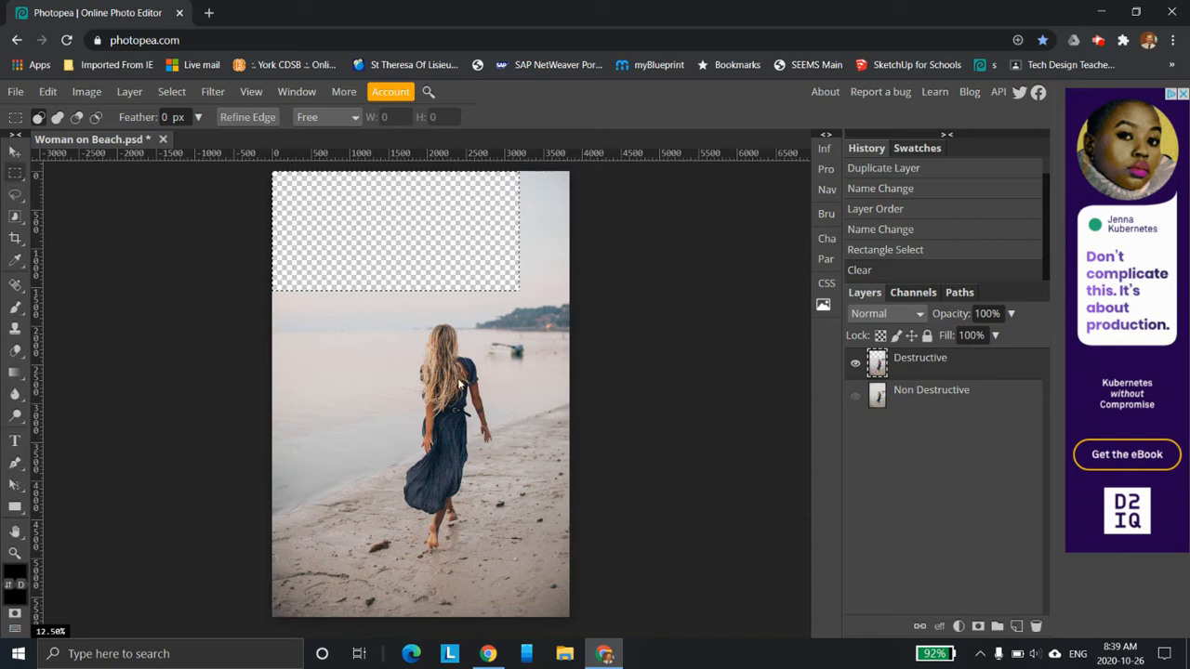
pyautogui.hotkey('ctrl', 'z')
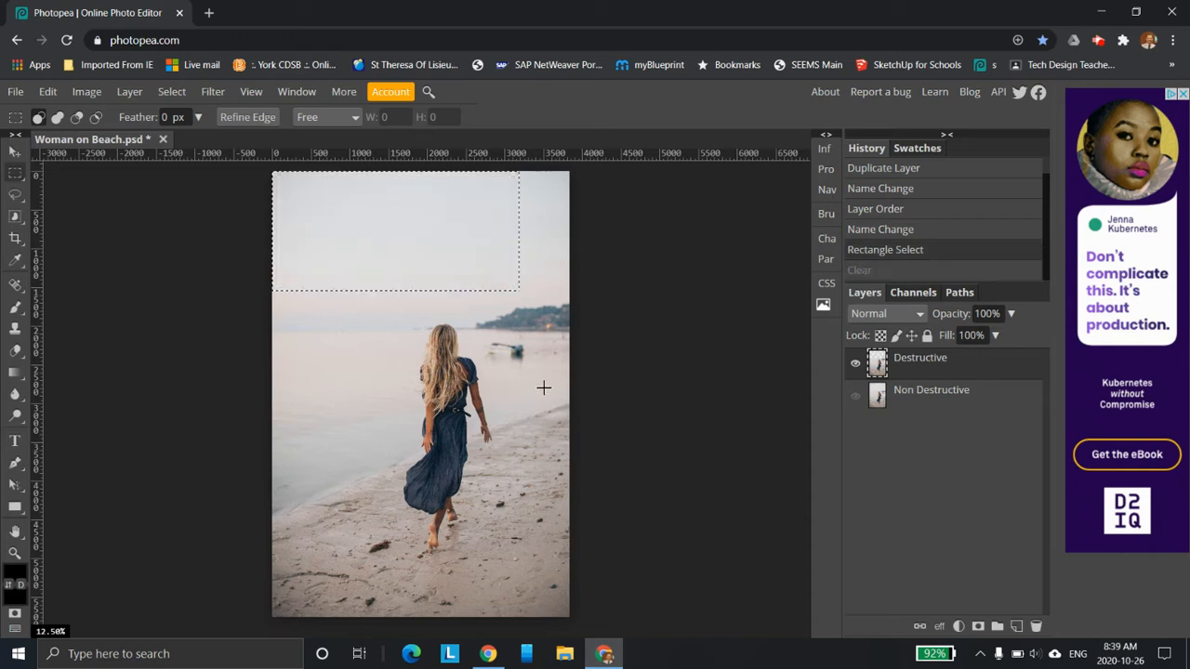
pyautogui.click(493, 425)
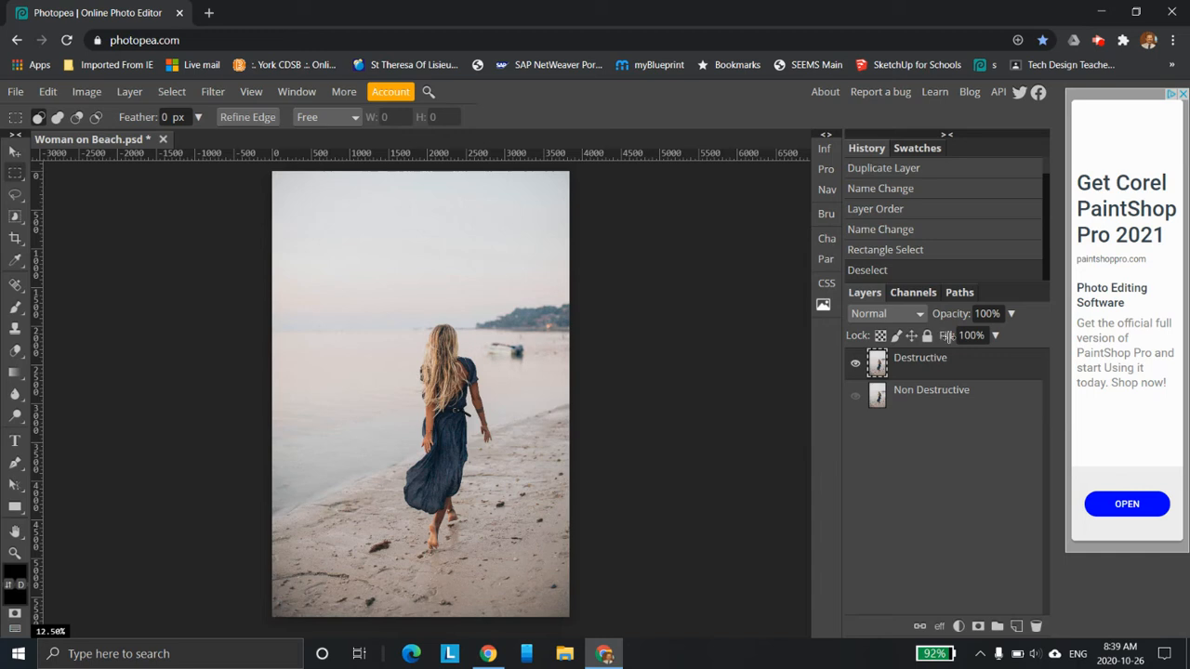
pyautogui.hotkey('shift', 'alt')
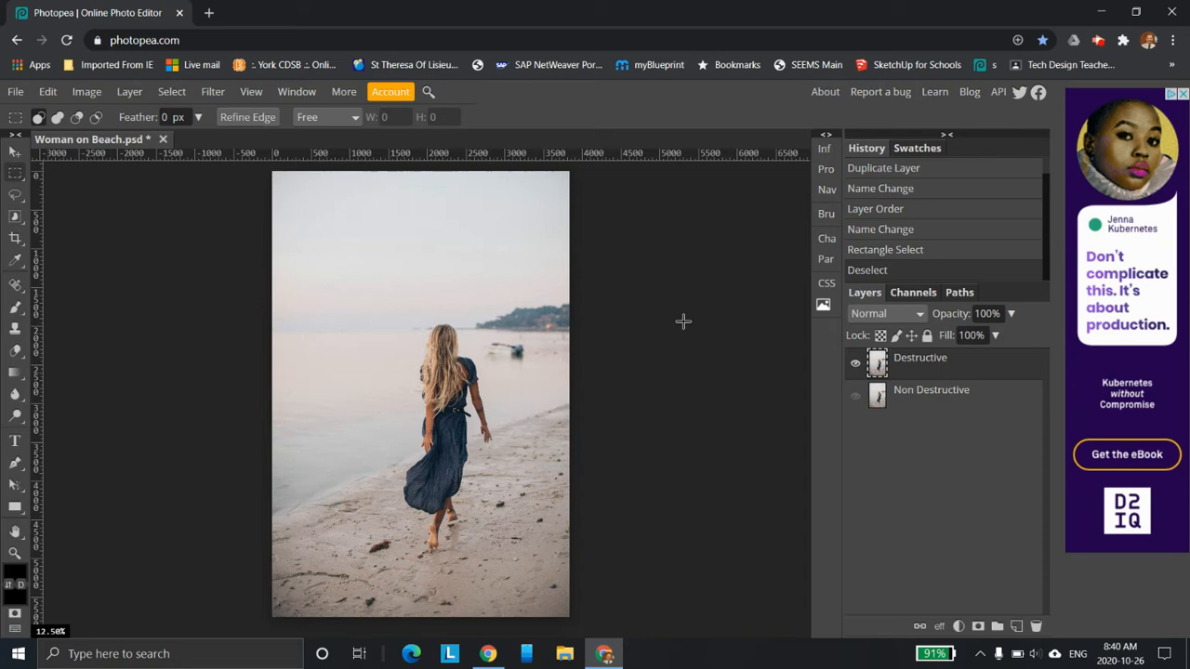
# Add a raster mask to the Destructive layer and view the mask on its own before returning to the image.
pyautogui.click(978, 627)
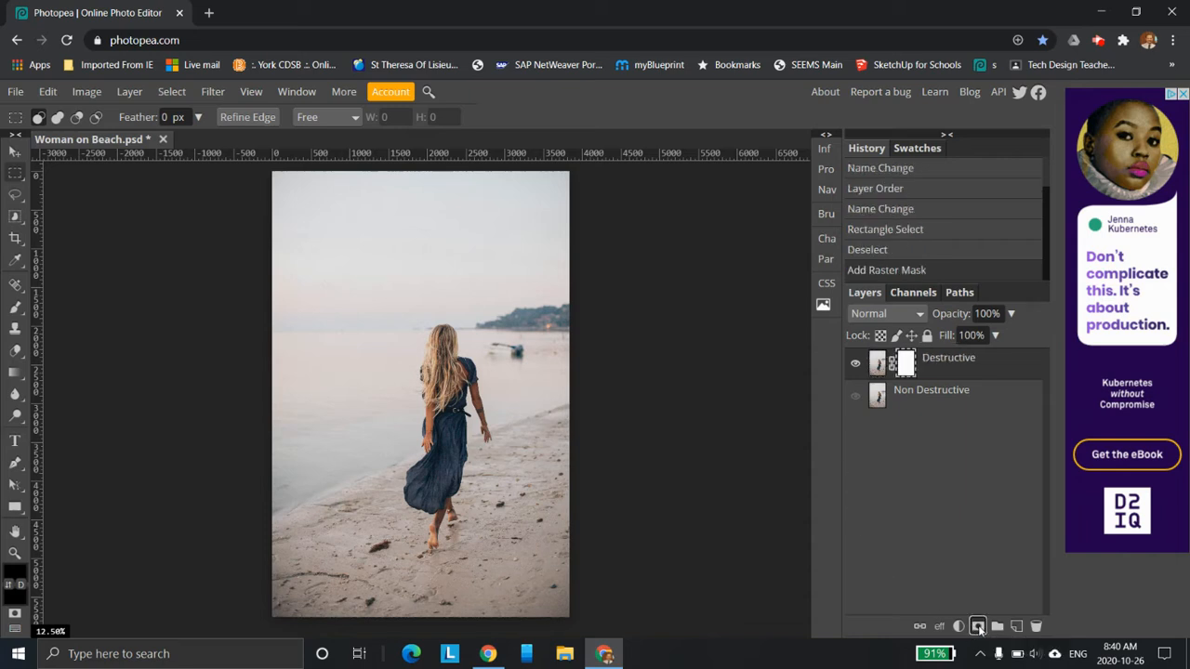
pyautogui.keyDown('alt'); pyautogui.click(906, 364); pyautogui.keyUp('alt')
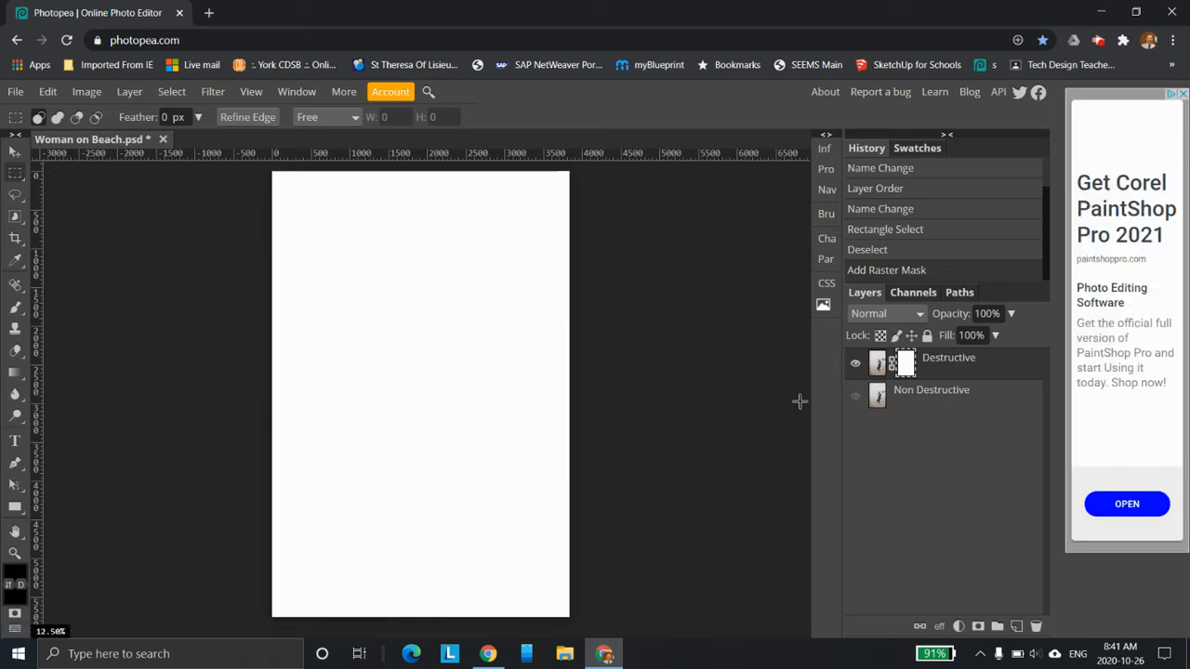
pyautogui.keyDown('alt'); pyautogui.click(907, 364); pyautogui.keyUp('alt')
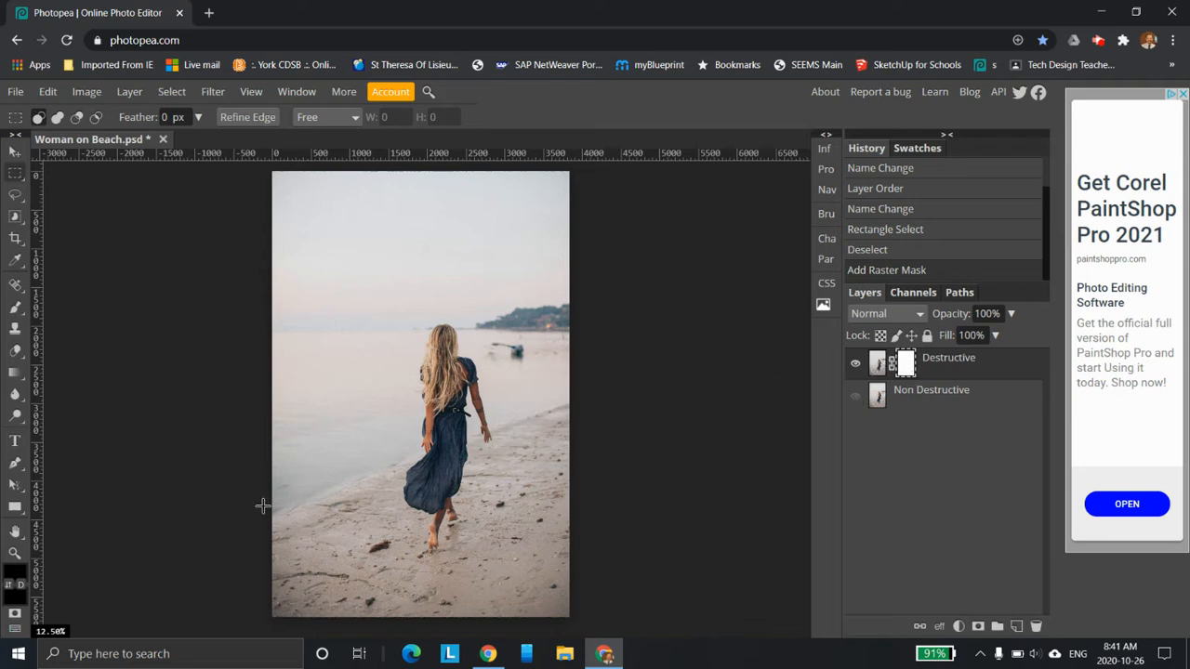
# Paint freehand black strokes across the woman and sand on the Destructive layer's mask with a brush size of about 247.
pyautogui.click(13, 573)
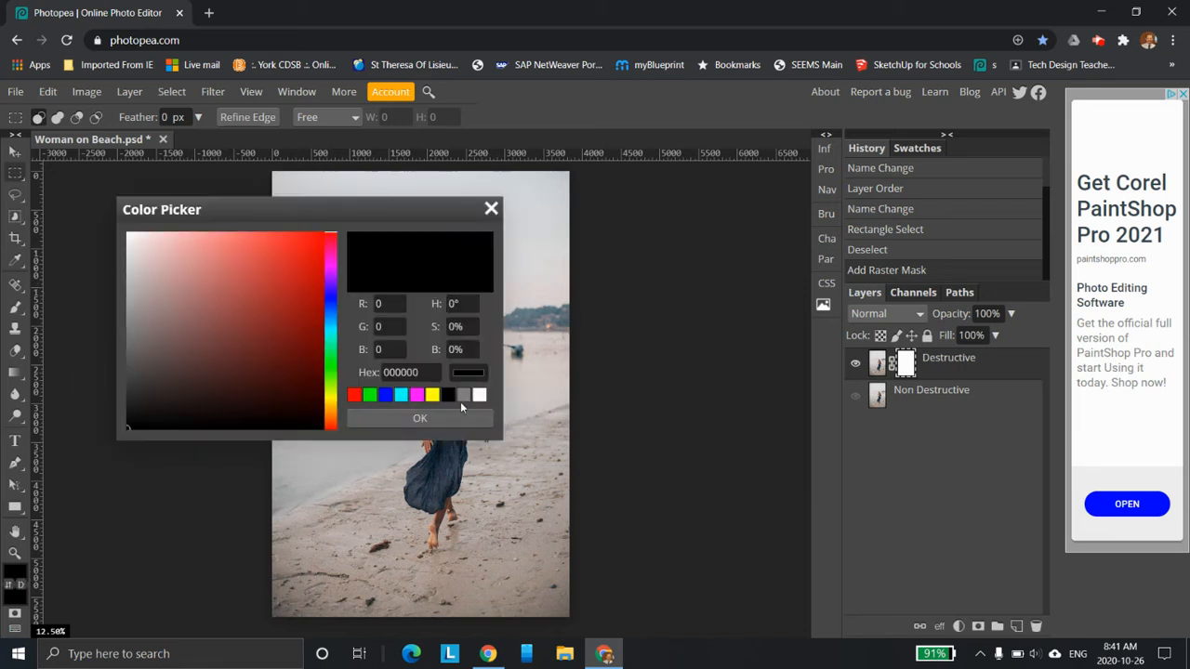
pyautogui.click(420, 418)
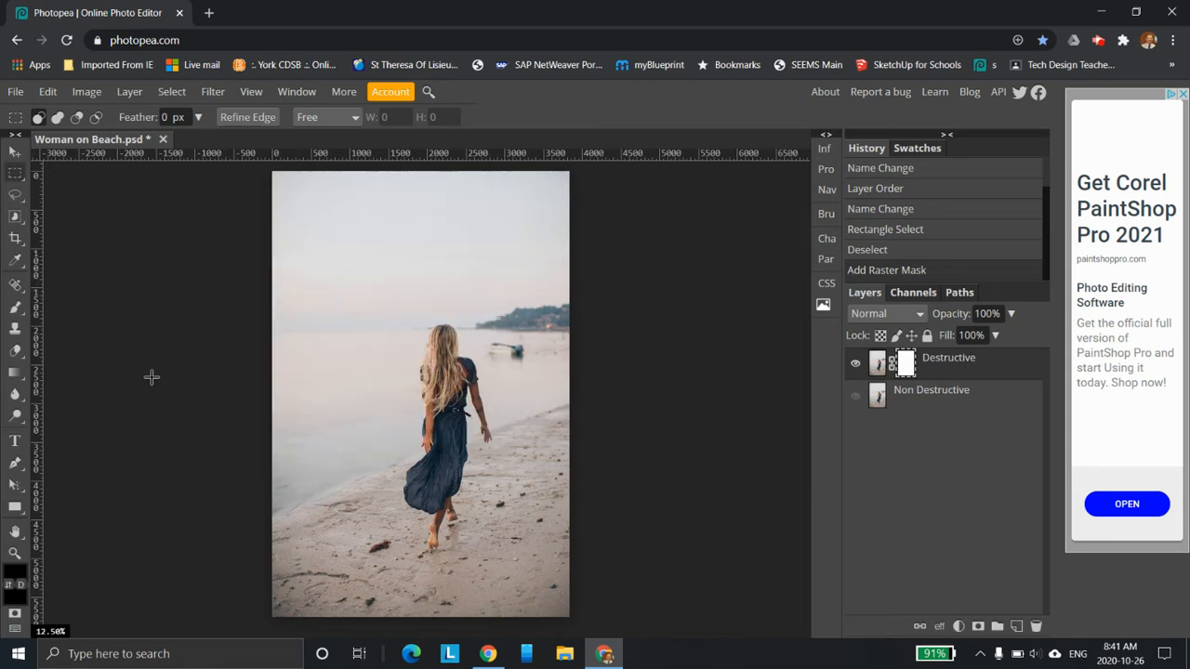
pyautogui.click(21, 313)
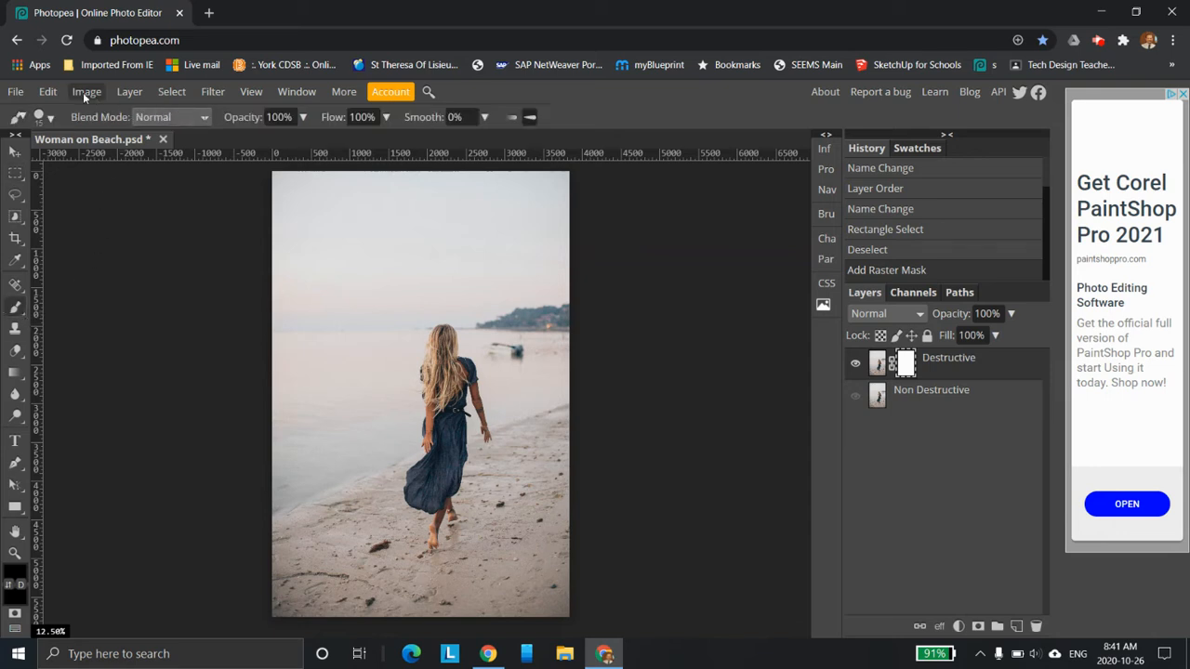
pyautogui.click(41, 116)
pyautogui.moveTo(82, 160); pyautogui.dragTo(136, 159)
pyautogui.moveTo(548, 323)
pyautogui.mouseDown()
pyautogui.moveTo(445, 325)
pyautogui.moveTo(358, 366)
pyautogui.moveTo(324, 425)
pyautogui.moveTo(329, 440)
pyautogui.moveTo(521, 390)
pyautogui.moveTo(533, 405)
pyautogui.moveTo(504, 430)
pyautogui.moveTo(357, 482)
pyautogui.mouseUp()
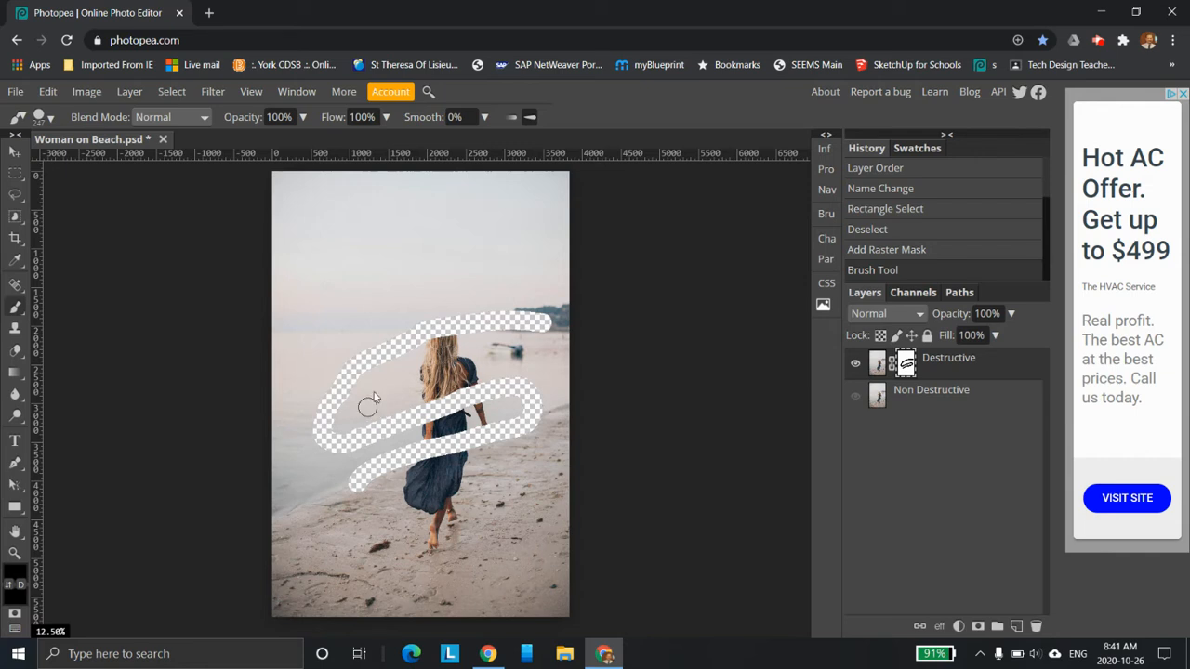
pyautogui.moveTo(501, 378)
pyautogui.mouseDown()
pyautogui.moveTo(445, 350)
pyautogui.moveTo(393, 356)
pyautogui.moveTo(484, 372)
pyautogui.moveTo(430, 414)
pyautogui.mouseUp()
pyautogui.moveTo(385, 550); pyautogui.dragTo(362, 553)
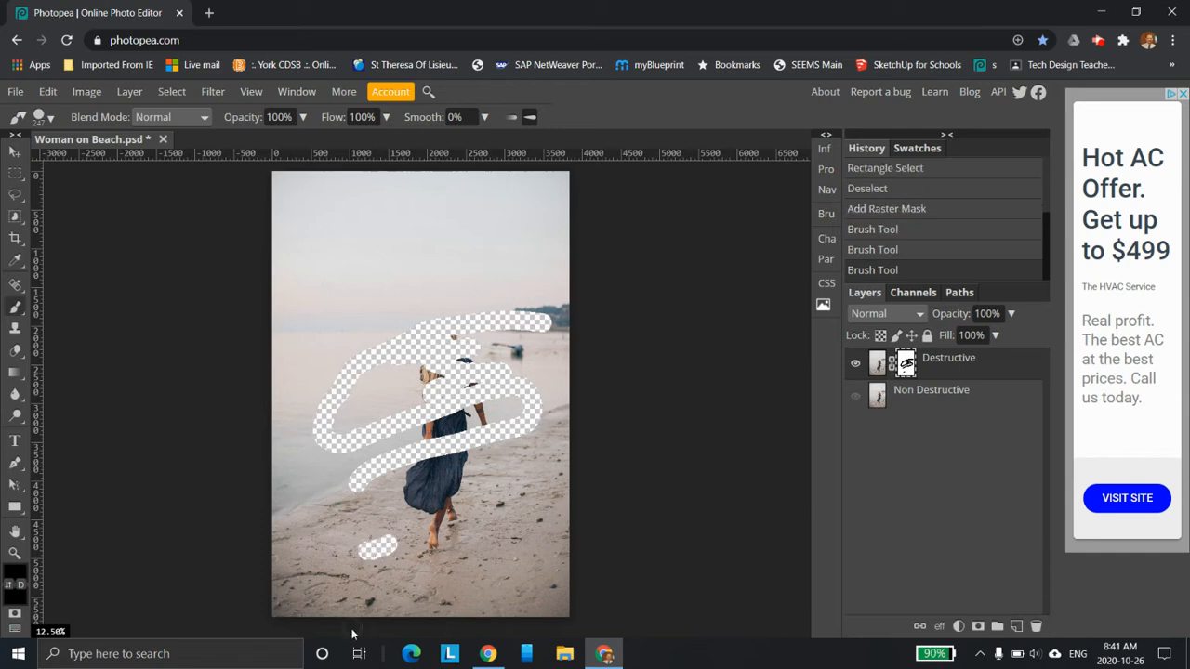
# Set the foreground color to white (ffffff) and paint over the hidden areas on the mask to restore the image.
pyautogui.click(15, 577)
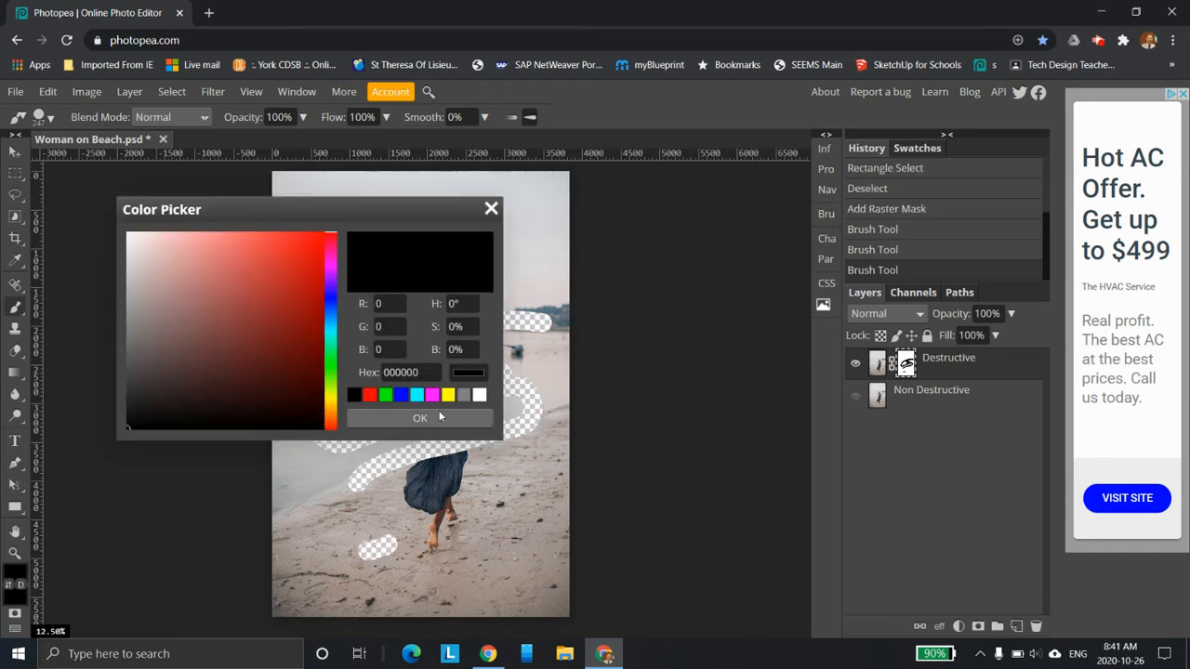
pyautogui.click(478, 395)
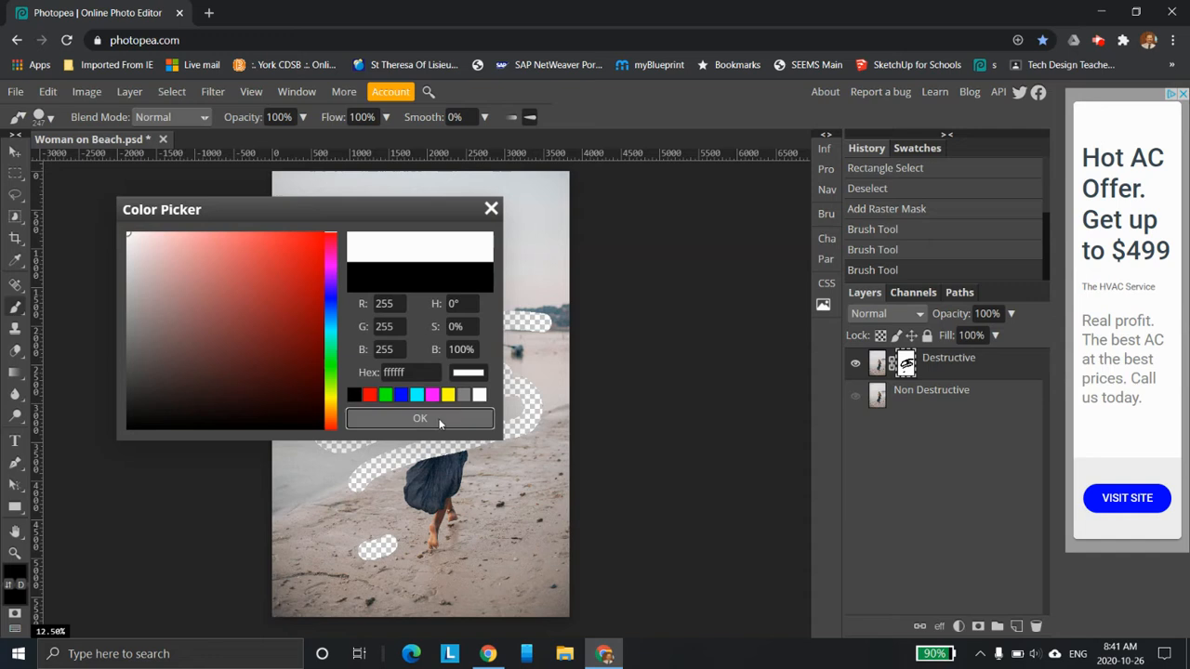
pyautogui.click(420, 418)
pyautogui.moveTo(321, 438)
pyautogui.mouseDown()
pyautogui.moveTo(482, 393)
pyautogui.moveTo(446, 414)
pyautogui.moveTo(467, 379)
pyautogui.moveTo(425, 389)
pyautogui.moveTo(440, 385)
pyautogui.moveTo(423, 357)
pyautogui.mouseUp()
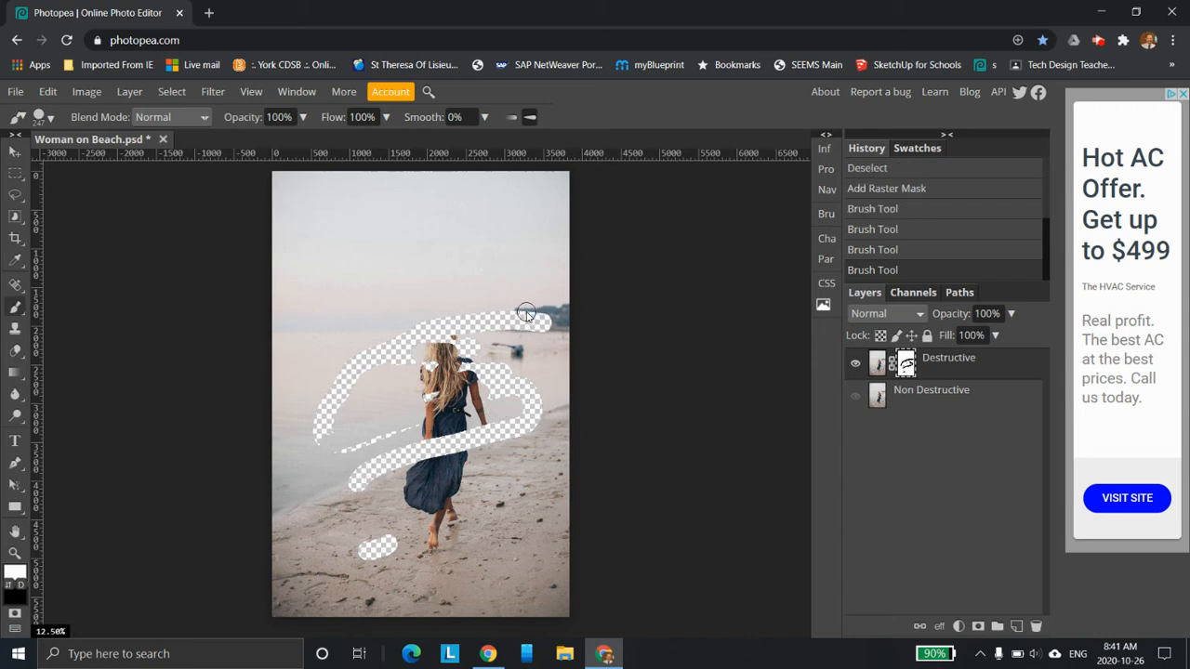
pyautogui.moveTo(539, 320)
pyautogui.mouseDown()
pyautogui.moveTo(462, 325)
pyautogui.moveTo(520, 331)
pyautogui.moveTo(548, 318)
pyautogui.moveTo(477, 324)
pyautogui.moveTo(374, 368)
pyautogui.moveTo(350, 351)
pyautogui.moveTo(423, 335)
pyautogui.moveTo(354, 373)
pyautogui.moveTo(456, 344)
pyautogui.mouseUp()
pyautogui.moveTo(396, 458)
pyautogui.mouseDown()
pyautogui.moveTo(379, 489)
pyautogui.moveTo(368, 492)
pyautogui.moveTo(375, 468)
pyautogui.moveTo(355, 486)
pyautogui.moveTo(319, 394)
pyautogui.moveTo(326, 401)
pyautogui.moveTo(351, 377)
pyautogui.moveTo(315, 450)
pyautogui.moveTo(402, 430)
pyautogui.moveTo(365, 580)
pyautogui.moveTo(378, 548)
pyautogui.mouseUp()
pyautogui.moveTo(434, 465); pyautogui.dragTo(425, 446)
pyautogui.moveTo(481, 429)
pyautogui.mouseDown()
pyautogui.moveTo(516, 387)
pyautogui.moveTo(480, 375)
pyautogui.moveTo(453, 328)
pyautogui.moveTo(422, 320)
pyautogui.moveTo(507, 308)
pyautogui.moveTo(466, 317)
pyautogui.moveTo(481, 357)
pyautogui.moveTo(518, 380)
pyautogui.moveTo(523, 405)
pyautogui.moveTo(500, 440)
pyautogui.moveTo(443, 456)
pyautogui.moveTo(493, 397)
pyautogui.moveTo(508, 402)
pyautogui.moveTo(430, 403)
pyautogui.moveTo(533, 403)
pyautogui.moveTo(536, 384)
pyautogui.moveTo(513, 441)
pyautogui.mouseUp()
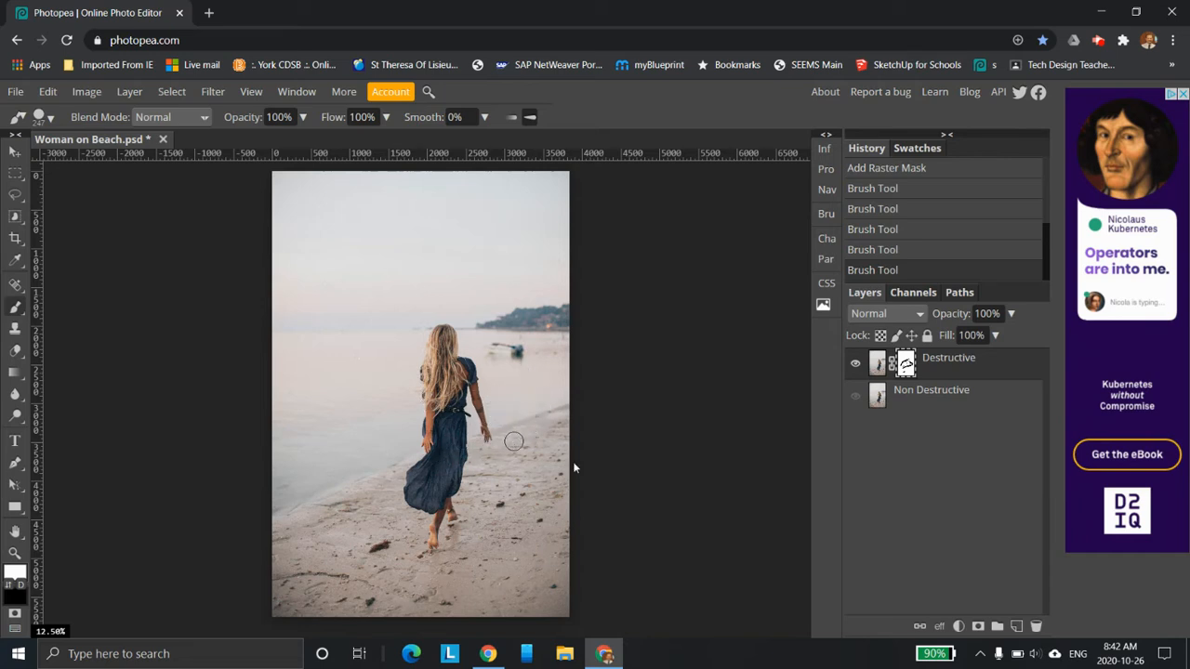
# Paint a gray (808080) zigzag stroke across the middle of the Destructive layer's mask in mask view and return to the image.
pyautogui.keyDown('alt'); pyautogui.click(909, 368); pyautogui.keyUp('alt')
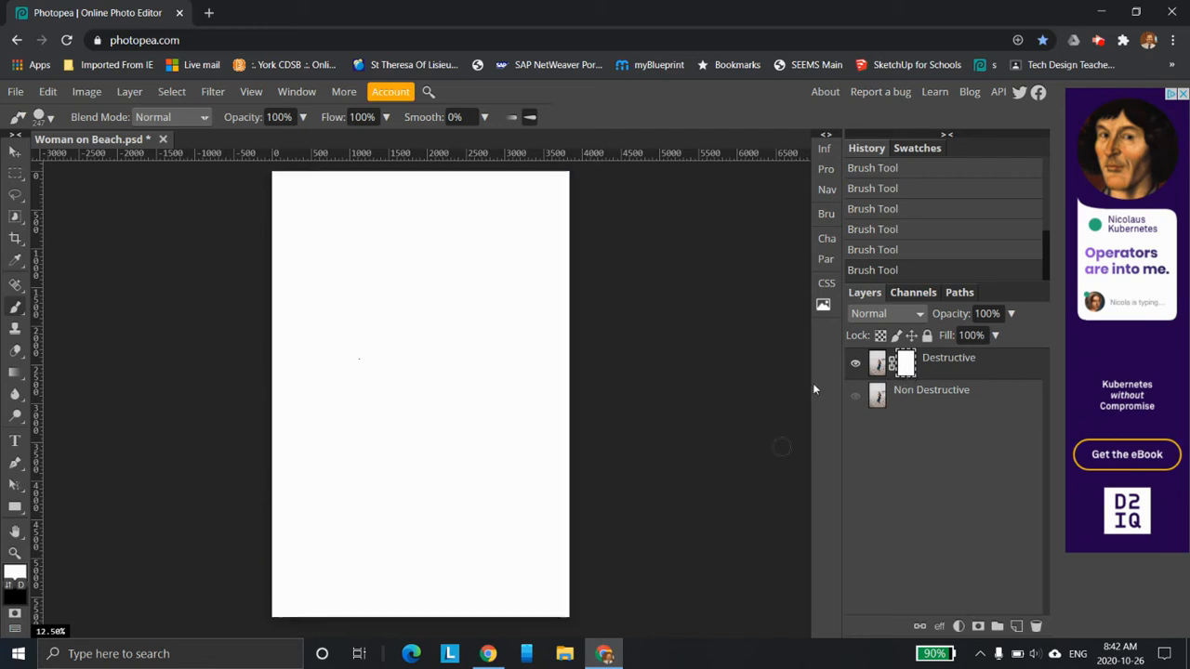
pyautogui.click(15, 574)
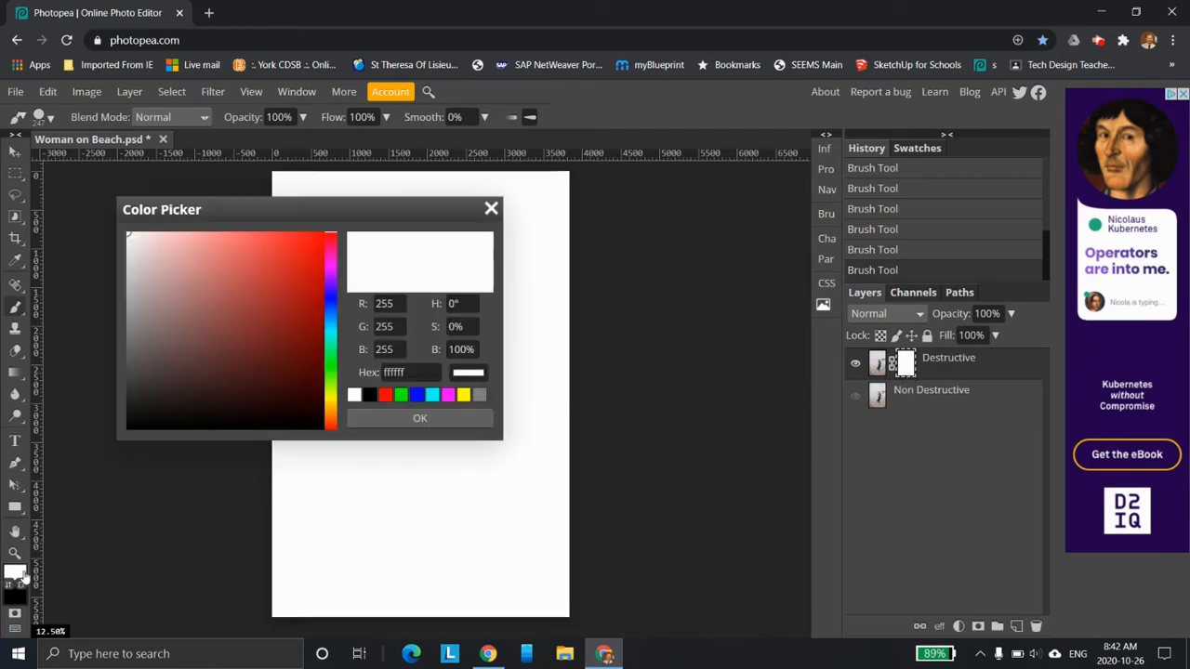
pyautogui.click(479, 394)
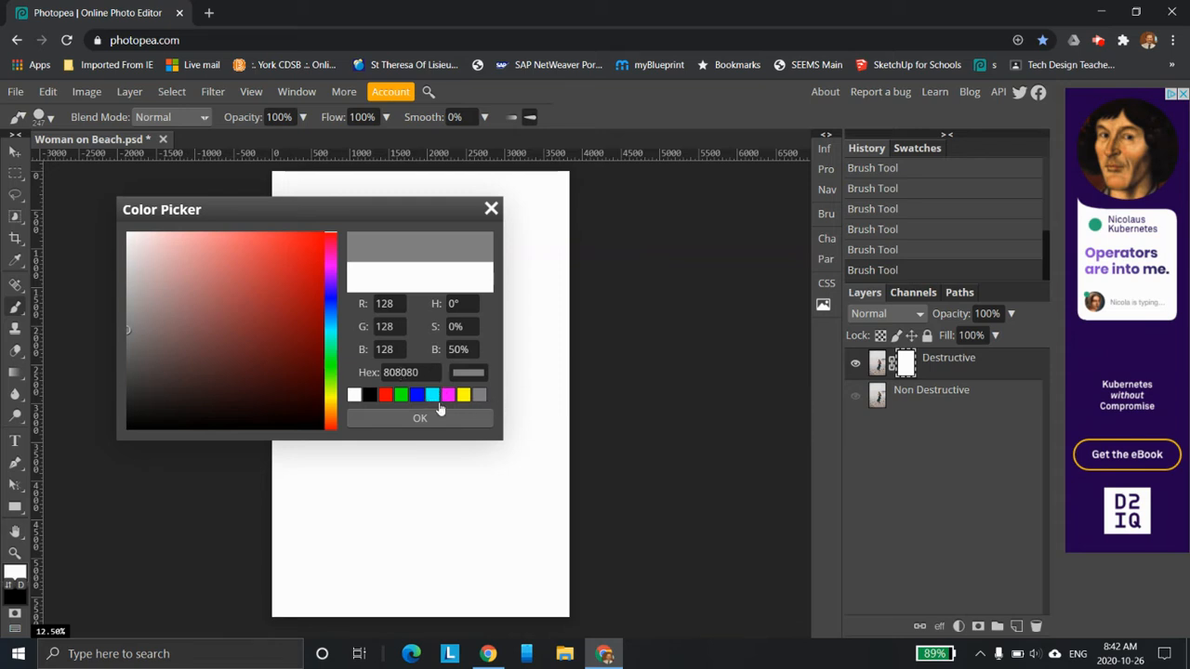
pyautogui.click(421, 421)
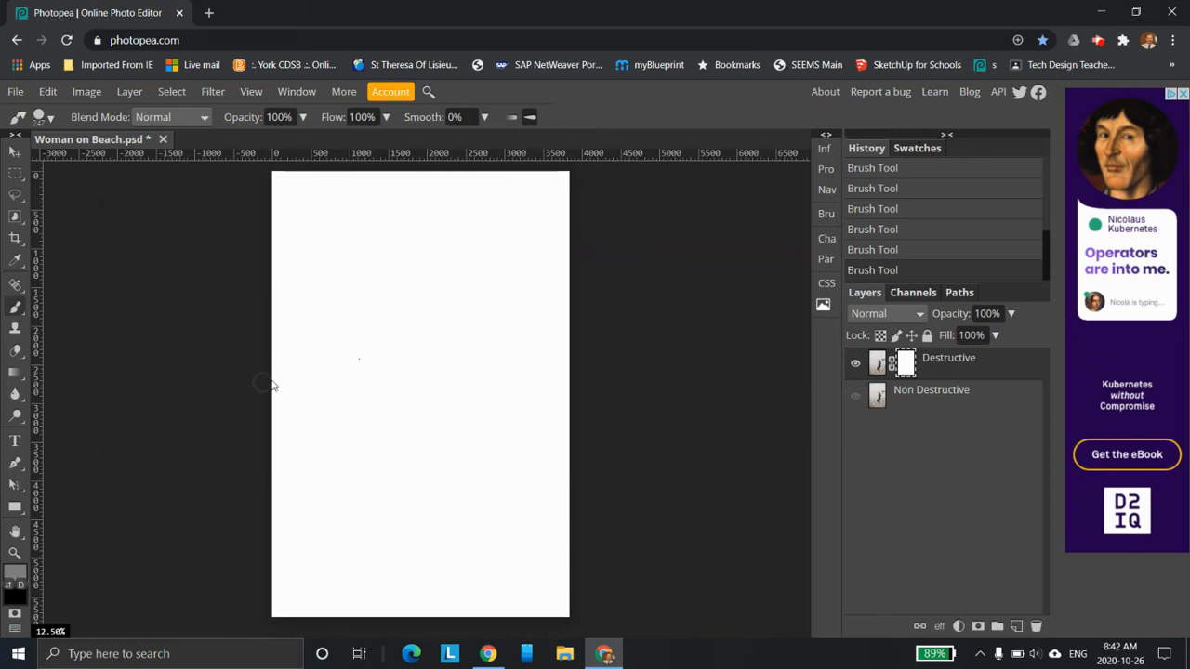
pyautogui.click(305, 351)
pyautogui.moveTo(352, 339)
pyautogui.mouseDown()
pyautogui.moveTo(529, 354)
pyautogui.moveTo(372, 390)
pyautogui.moveTo(443, 406)
pyautogui.moveTo(464, 428)
pyautogui.mouseUp()
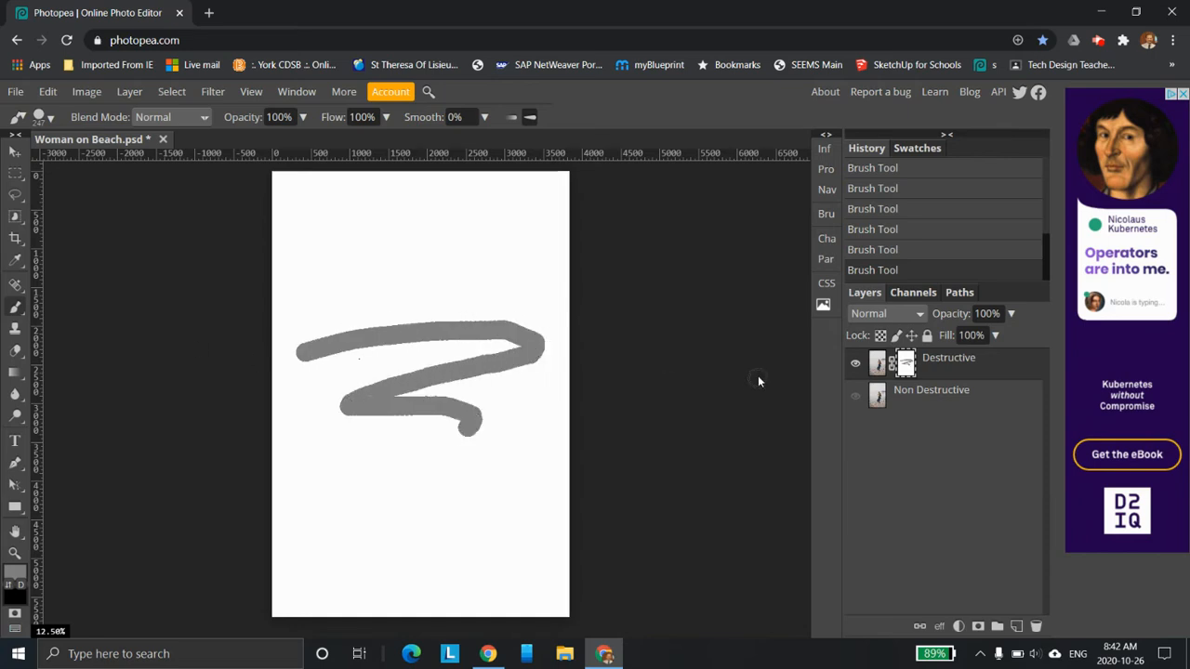
pyautogui.hotkey('ctrl', 'alt', 'g')
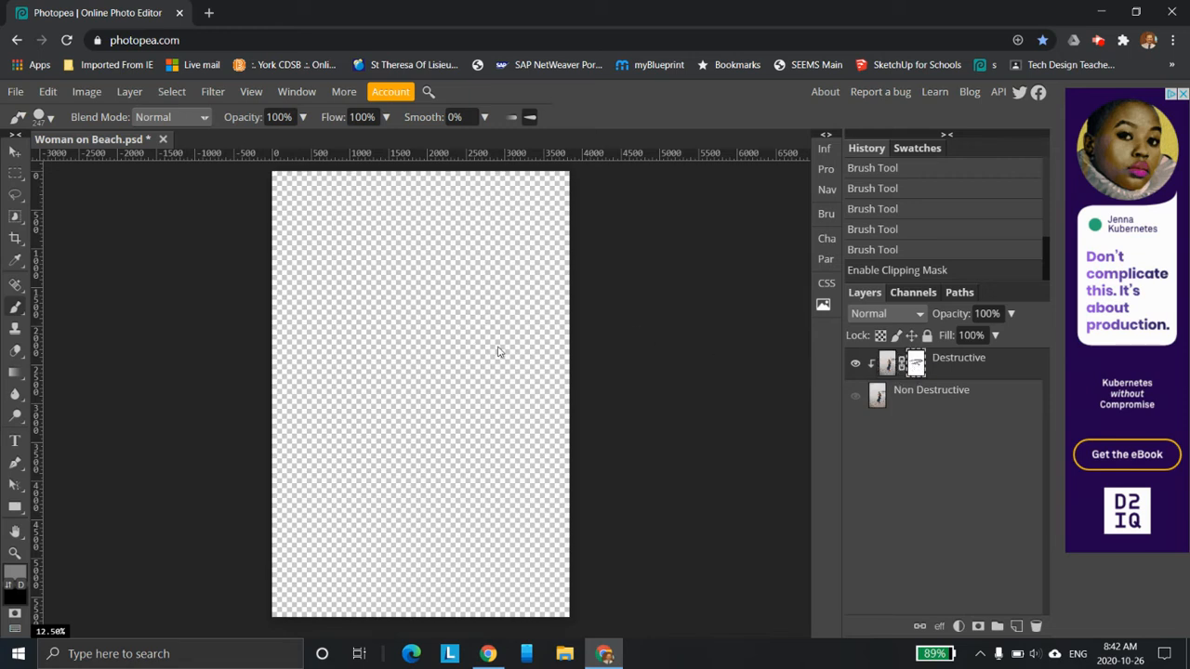
pyautogui.hotkey('ctrl', 'z')
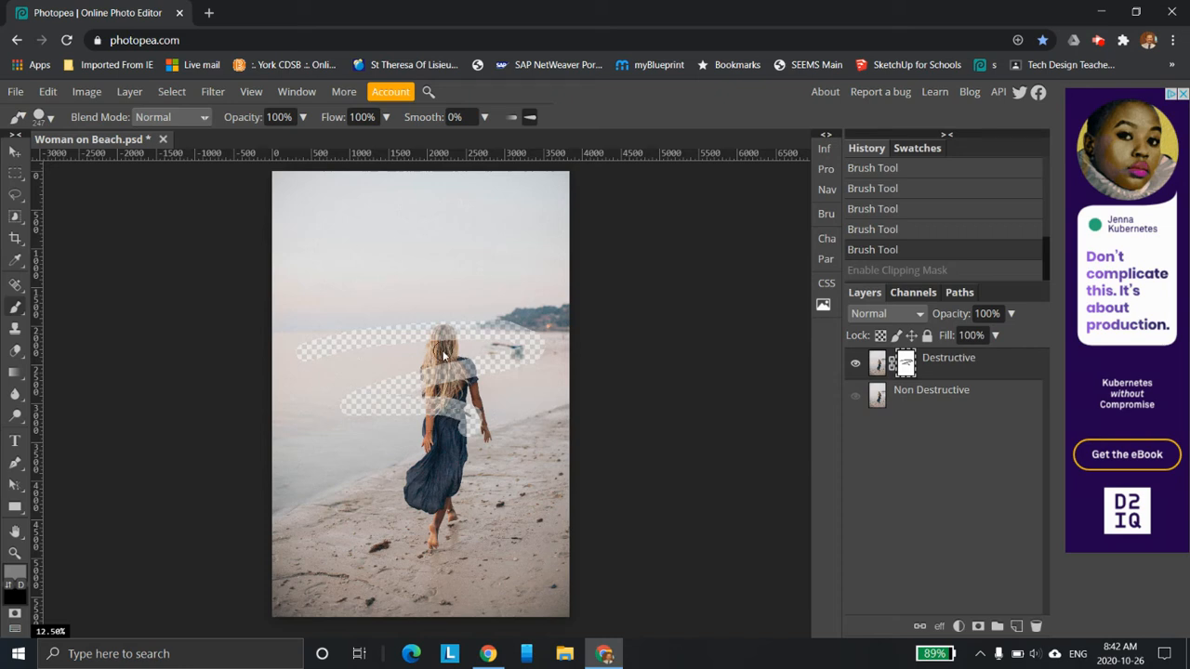
# Try gray, white and black brush strokes over the woman's hair and dress on the Destructive layer's mask.
pyautogui.moveTo(446, 402)
pyautogui.mouseDown()
pyautogui.moveTo(417, 392)
pyautogui.moveTo(453, 395)
pyautogui.moveTo(423, 421)
pyautogui.moveTo(413, 497)
pyautogui.moveTo(413, 460)
pyautogui.moveTo(445, 433)
pyautogui.mouseUp()
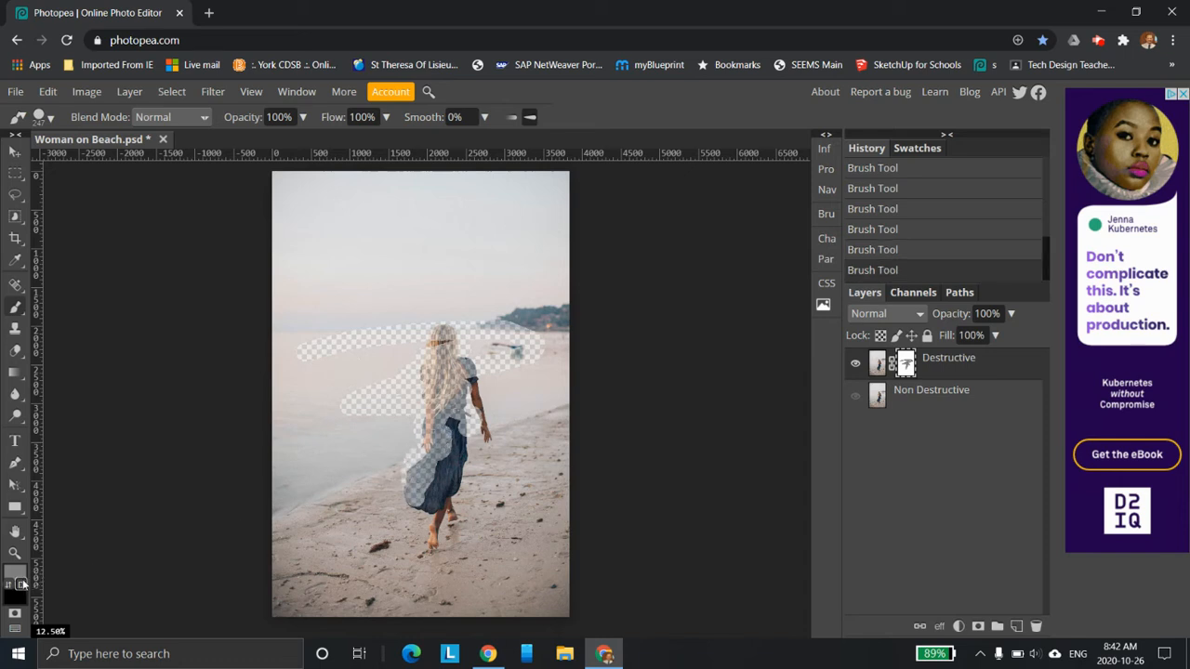
pyautogui.moveTo(420, 351); pyautogui.dragTo(430, 474)
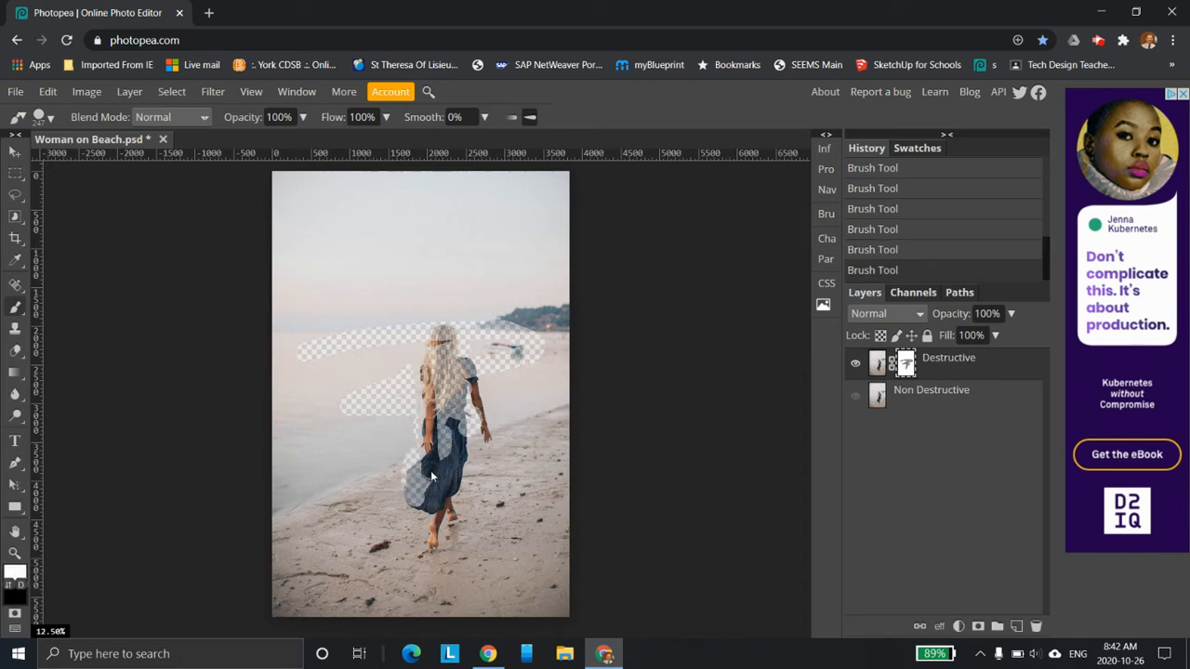
pyautogui.click(14, 574)
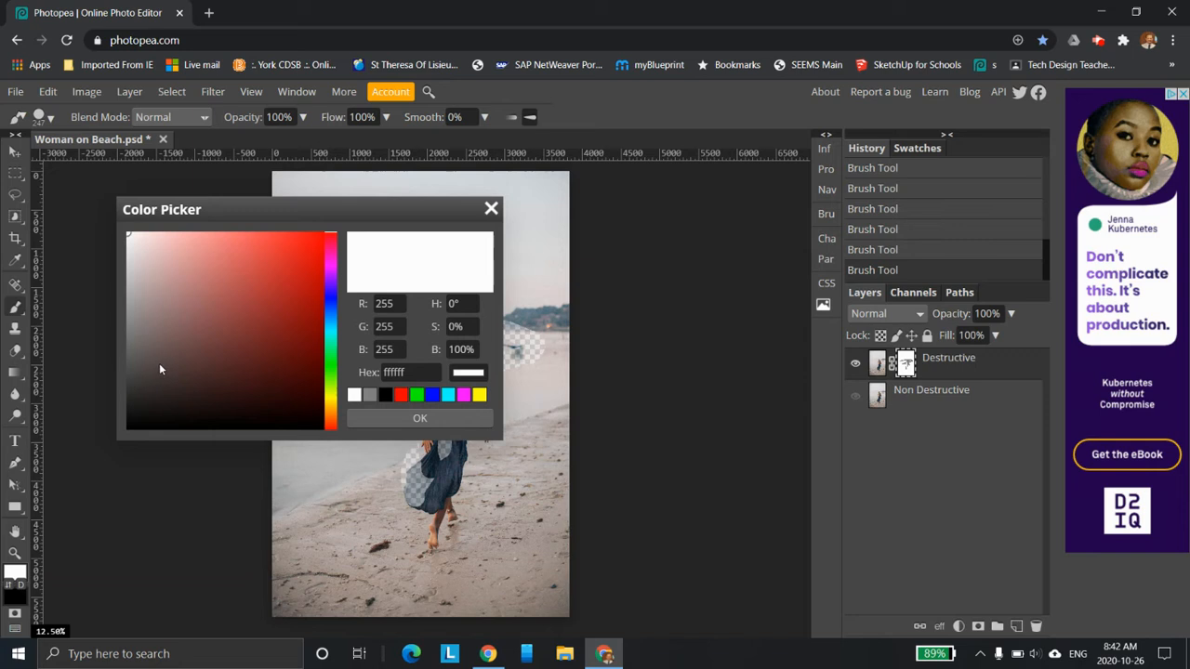
pyautogui.click(149, 426)
pyautogui.click(385, 418)
pyautogui.moveTo(443, 367); pyautogui.dragTo(427, 482)
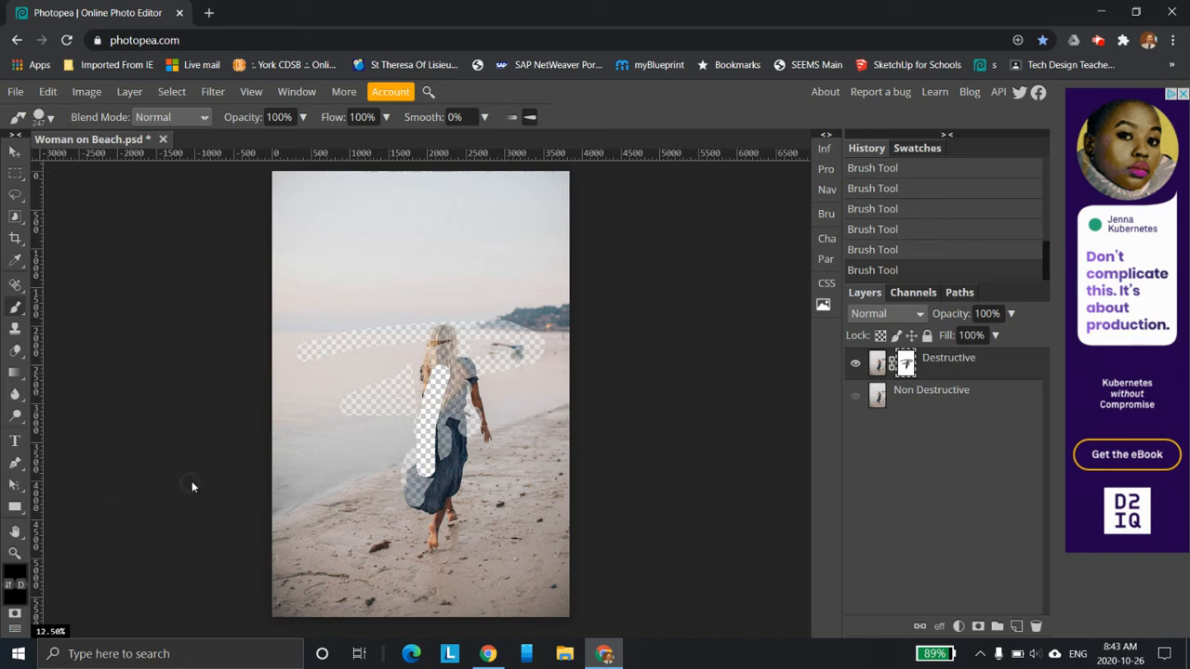
# Undo the recent brush strokes on the Destructive layer's mask, including the gray zigzag.
pyautogui.hotkey('ctrl', 'z')
pyautogui.hotkey('ctrl', 'z')
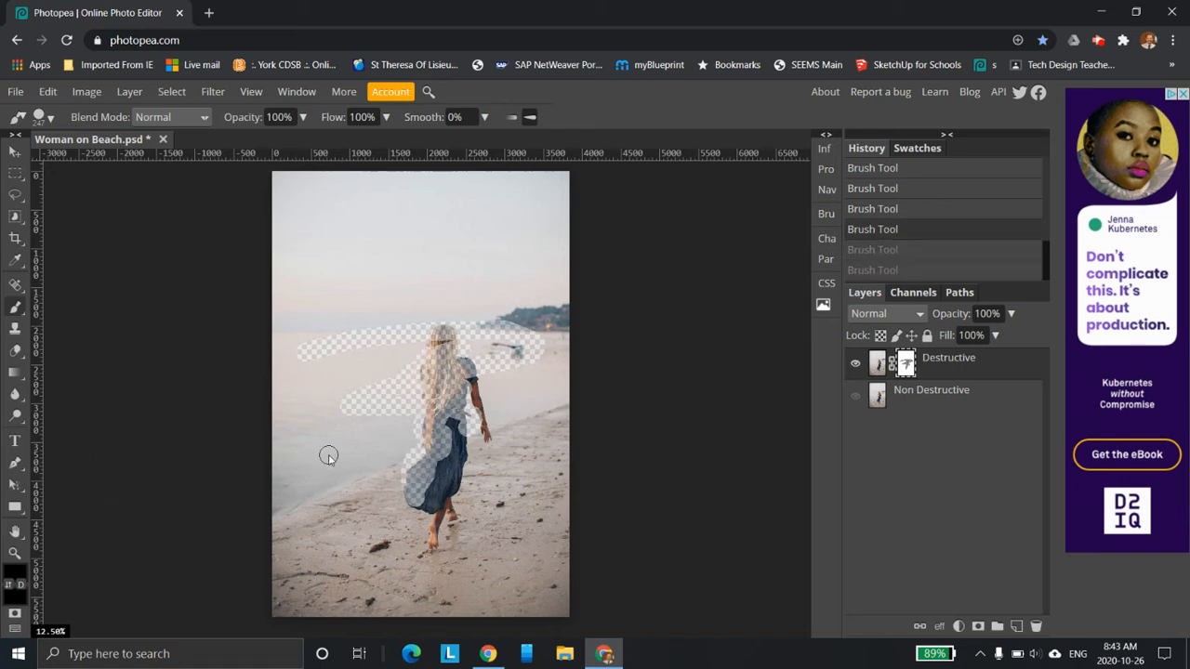
pyautogui.hotkey('ctrl', 'z')
pyautogui.hotkey('ctrl', 'z')
pyautogui.hotkey('ctrl', 'z')
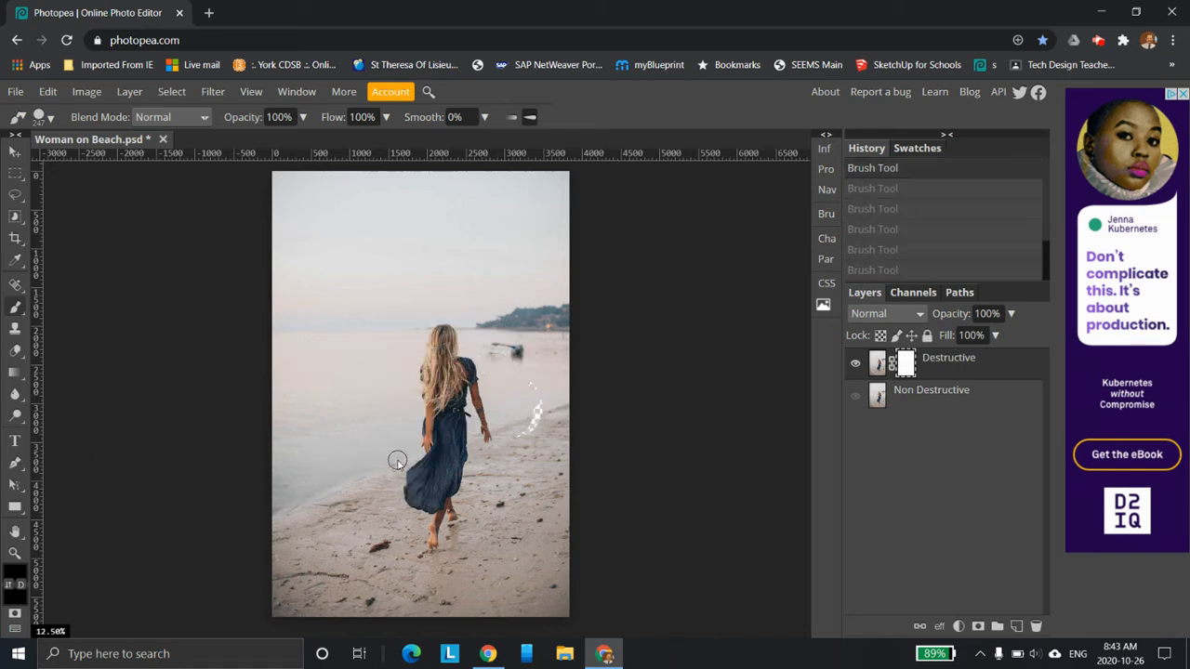
# Paint a black stroke on the mask over the shoreline beside the woman, and restore that area with white (ffffff).
pyautogui.moveTo(535, 376); pyautogui.dragTo(540, 431)
pyautogui.click(18, 572)
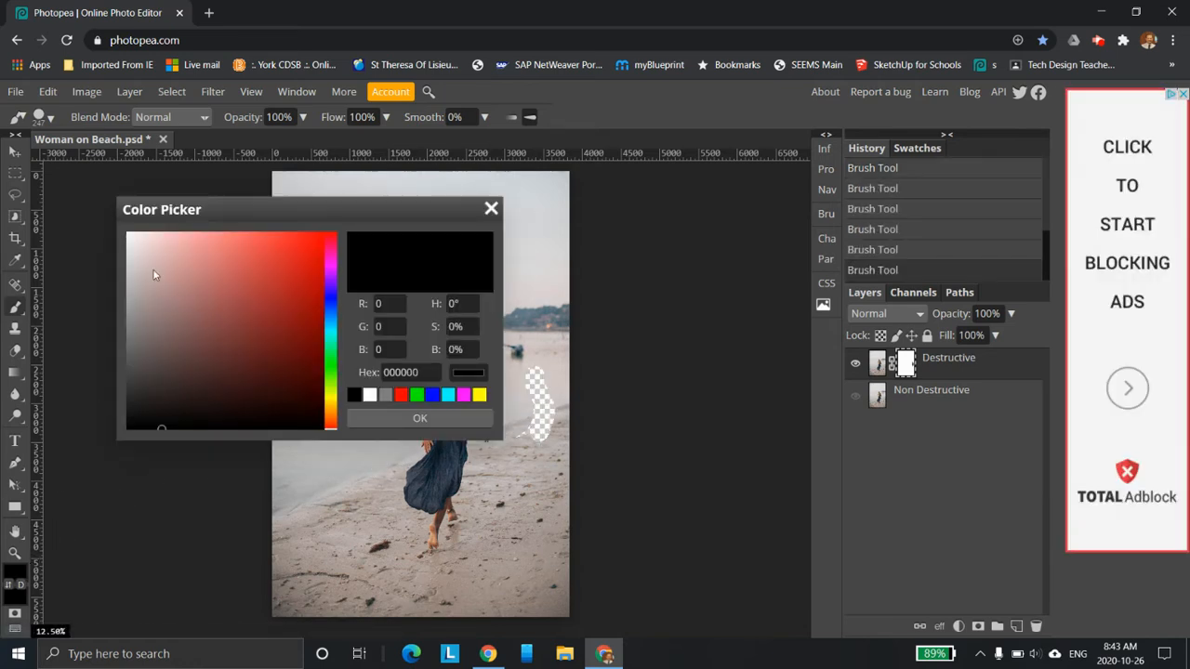
pyautogui.click(372, 397)
pyautogui.click(420, 418)
pyautogui.moveTo(535, 370)
pyautogui.mouseDown()
pyautogui.moveTo(540, 417)
pyautogui.moveTo(528, 465)
pyautogui.moveTo(518, 438)
pyautogui.moveTo(536, 372)
pyautogui.moveTo(554, 420)
pyautogui.mouseUp()
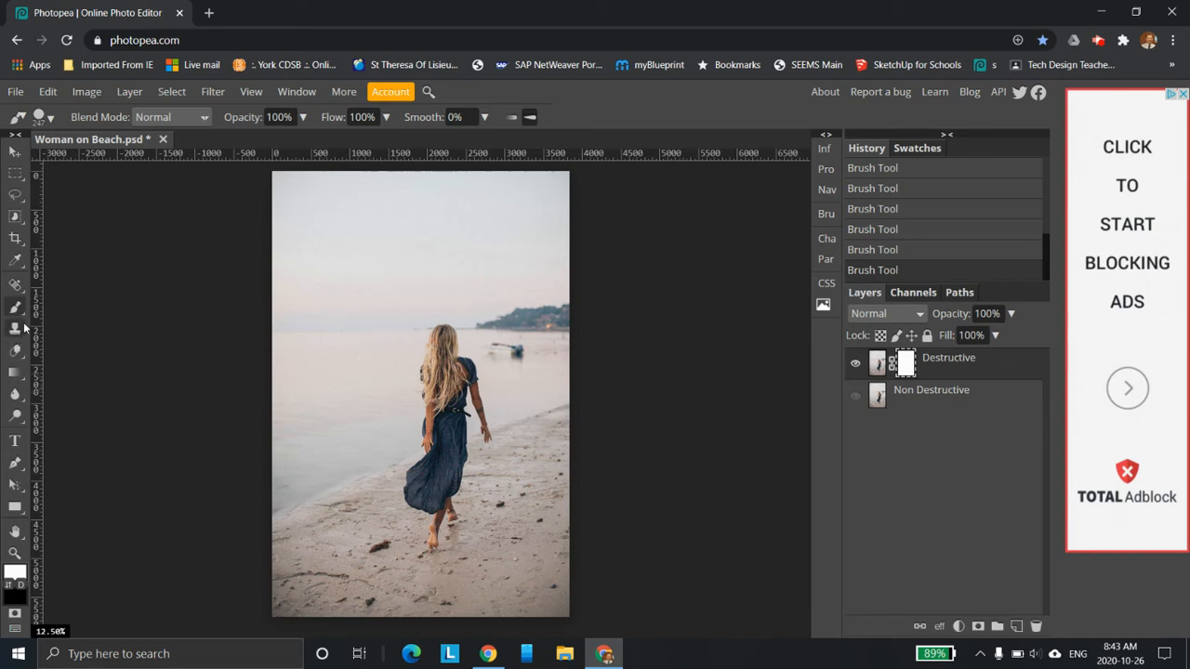
# Apply a linear white-to-black gradient on the Destructive layer's mask from the photo's bottom edge up to near the top.
pyautogui.click(14, 374)
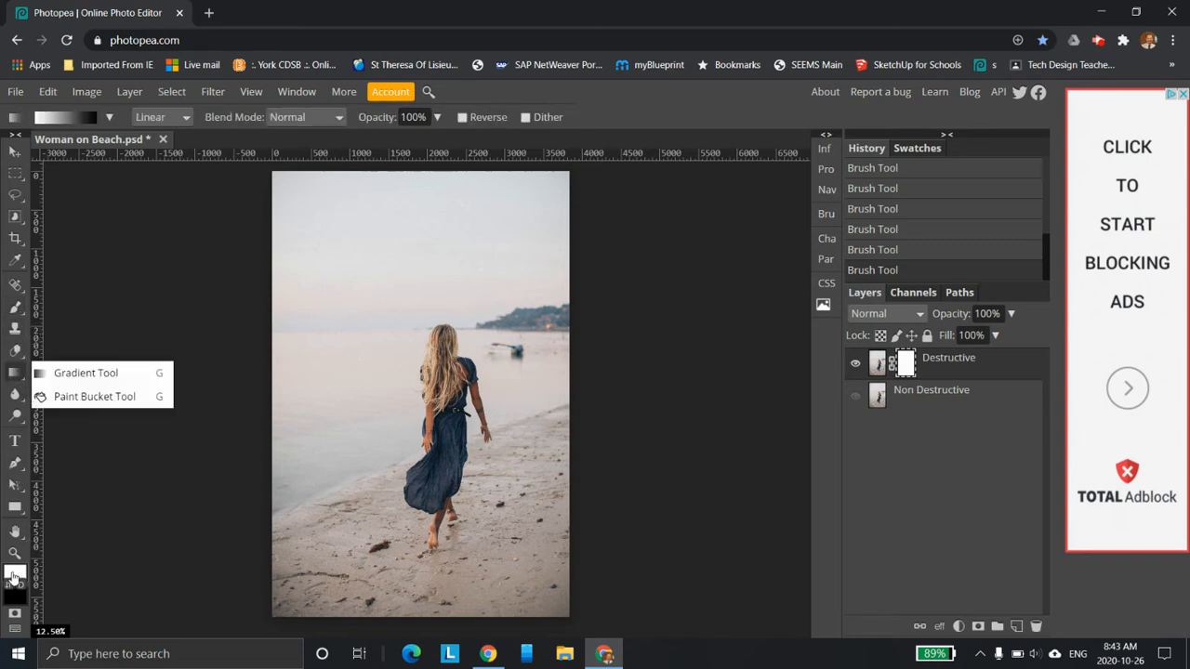
pyautogui.click(15, 570)
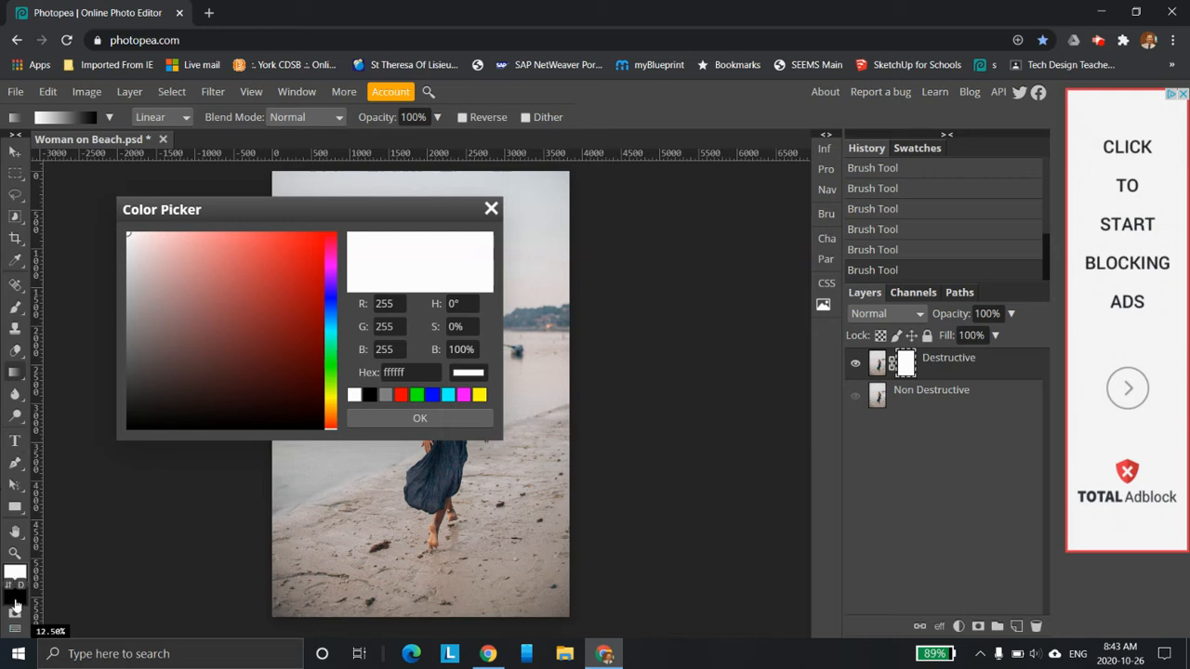
pyautogui.click(15, 603)
pyautogui.click(420, 418)
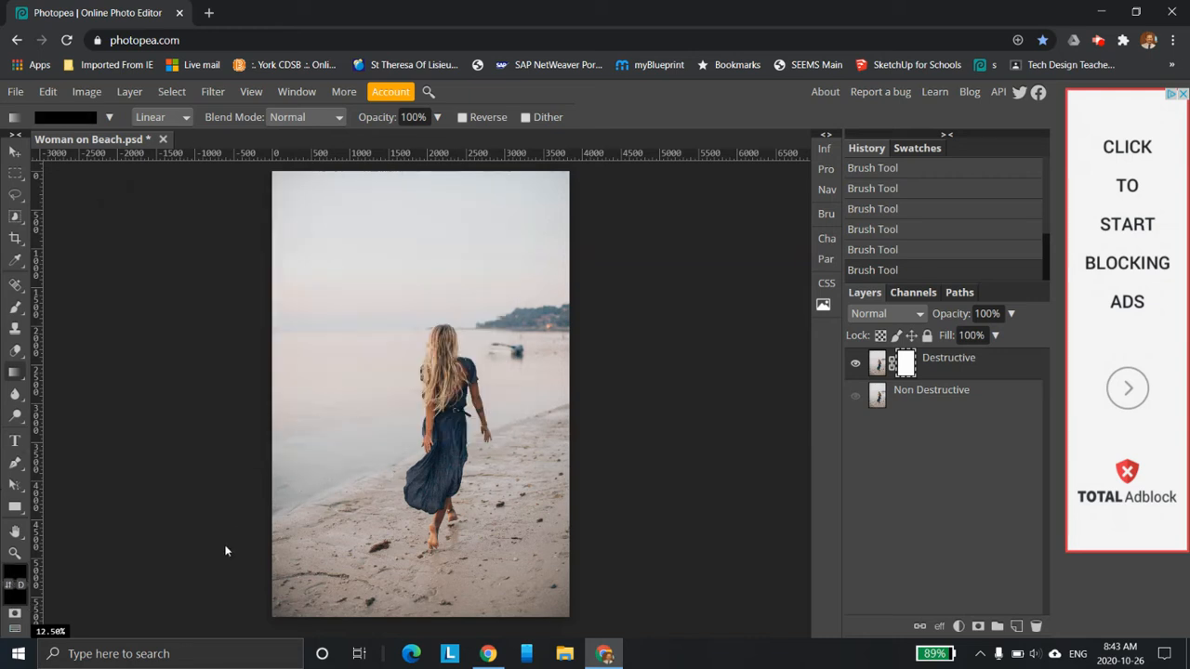
pyautogui.click(14, 571)
pyautogui.click(369, 395)
pyautogui.click(394, 418)
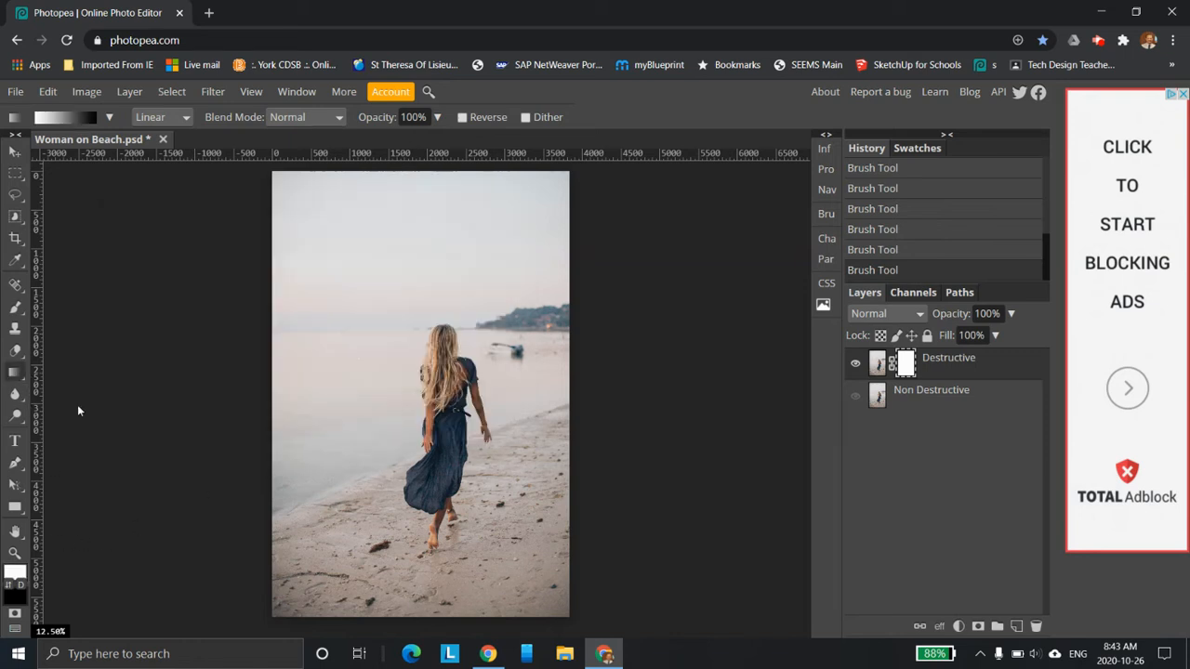
pyautogui.moveTo(409, 618); pyautogui.dragTo(413, 212)
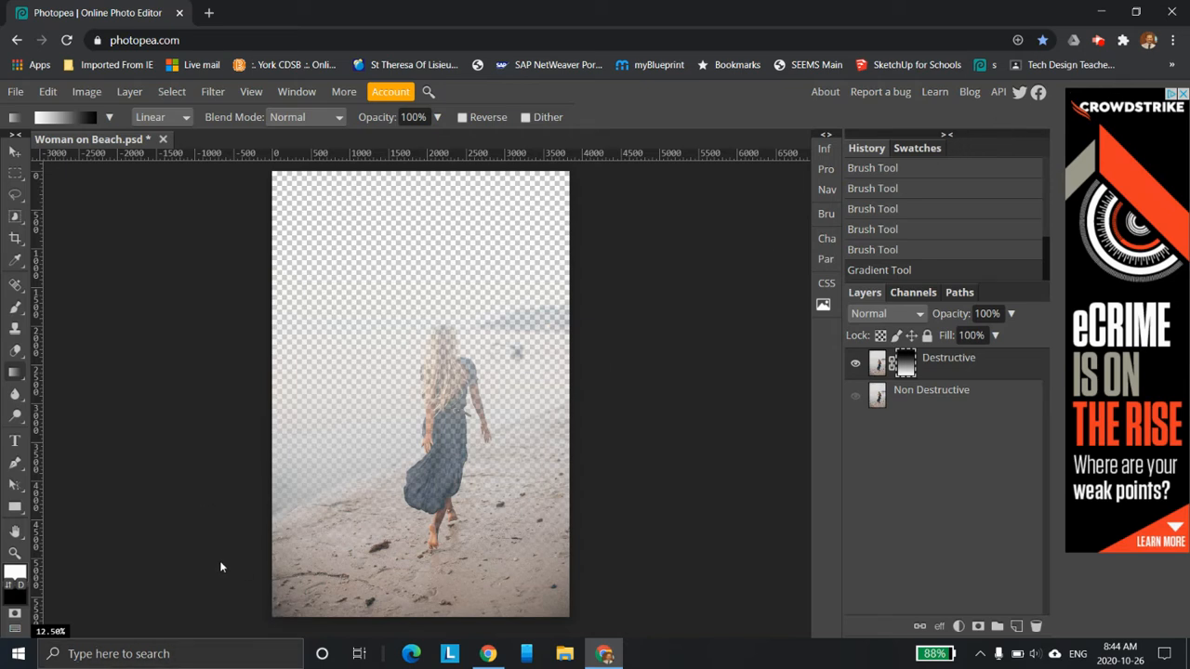
# Swap the foreground and background colors, and undo the gradient along with the white stroke made before it.
pyautogui.press('x')
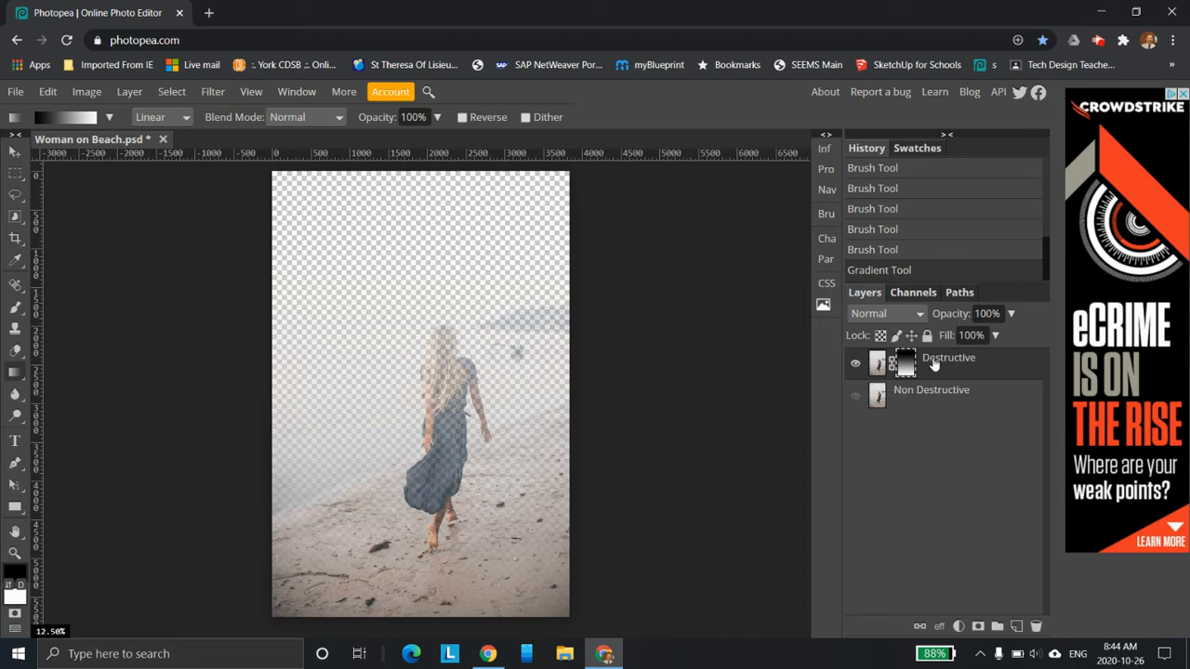
pyautogui.hotkey('ctrl', 'z')
pyautogui.hotkey('ctrl', 'shift', 'z')
pyautogui.hotkey('ctrl', 'z')
pyautogui.hotkey('ctrl', 'z')
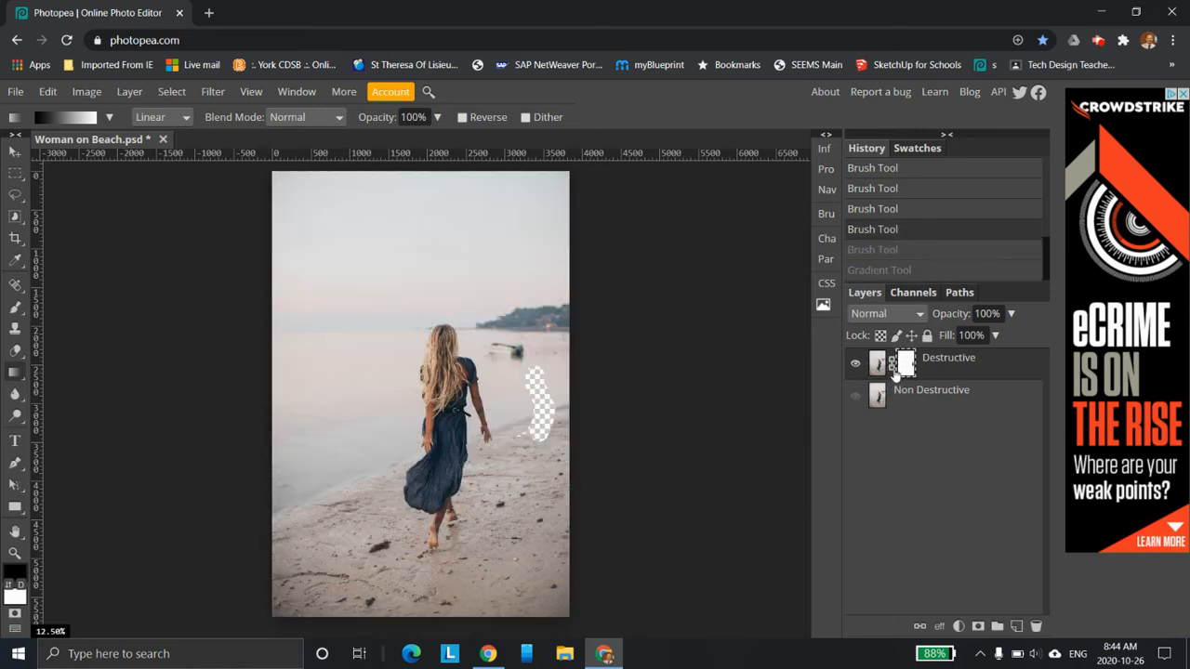
# Set the foreground color to white and brush over the hidden shoreline patch on the mask to restore the photo.
pyautogui.click(15, 571)
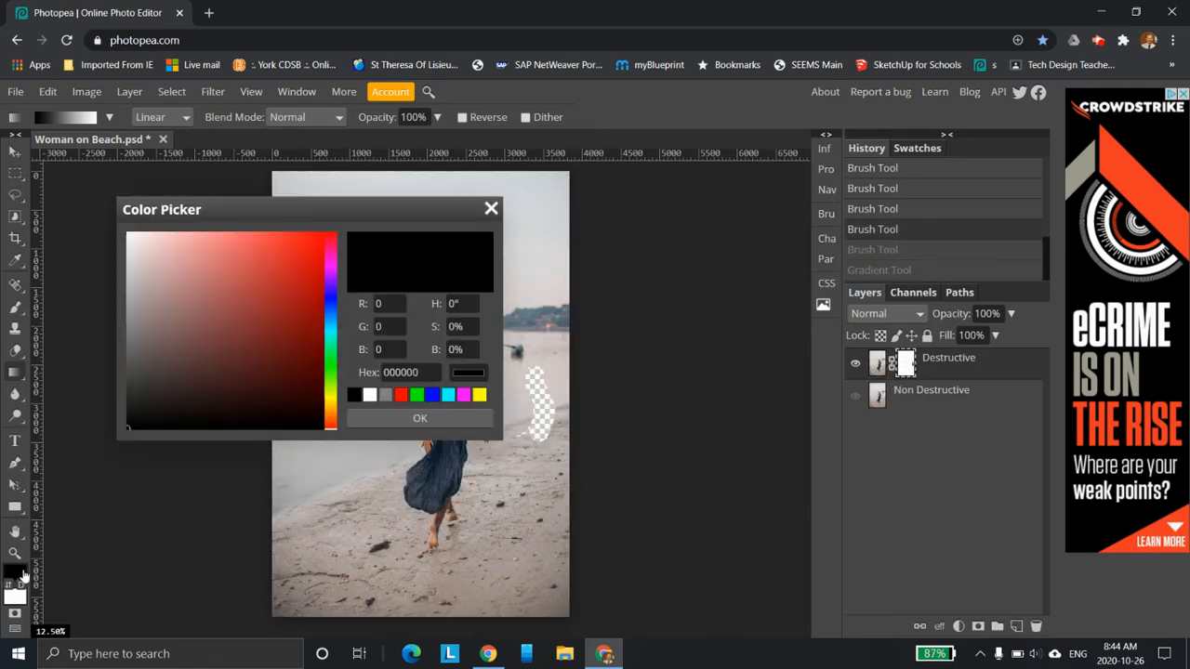
pyautogui.click(369, 394)
pyautogui.click(402, 419)
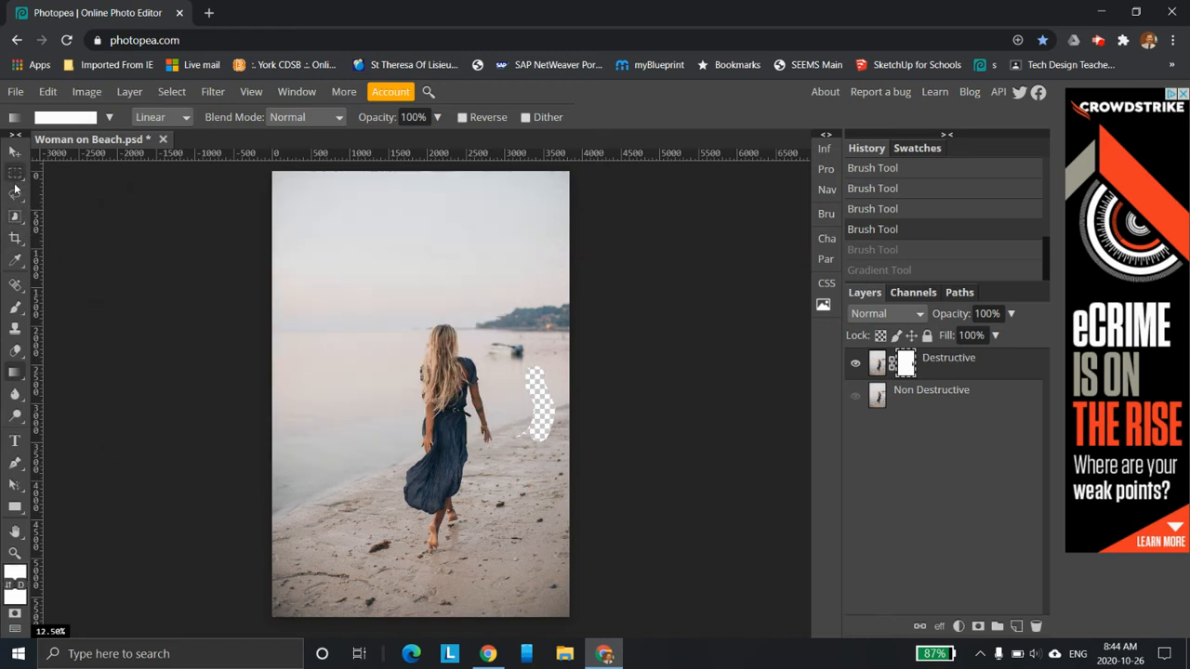
pyautogui.click(14, 260)
pyautogui.click(16, 307)
pyautogui.moveTo(523, 376)
pyautogui.mouseDown()
pyautogui.moveTo(542, 506)
pyautogui.moveTo(526, 445)
pyautogui.moveTo(532, 360)
pyautogui.moveTo(553, 439)
pyautogui.mouseUp()
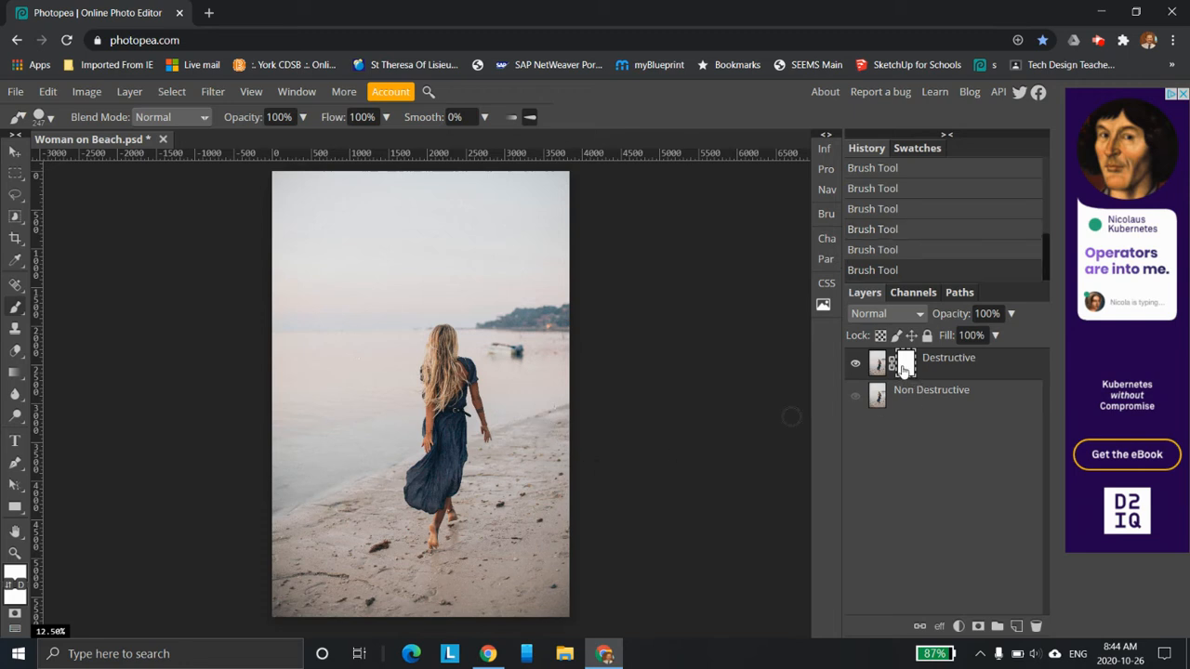
pyautogui.hotkey('ctrl', 'alt', 'g')
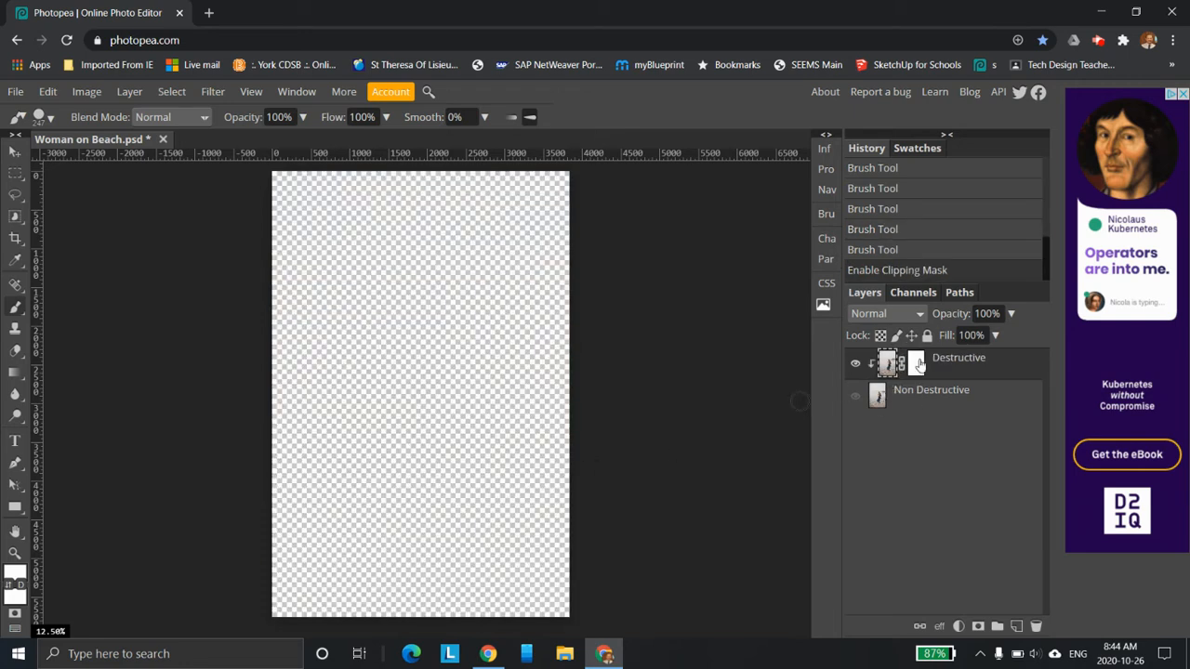
pyautogui.keyDown('ctrl'); pyautogui.click(915, 363); pyautogui.keyUp('ctrl')
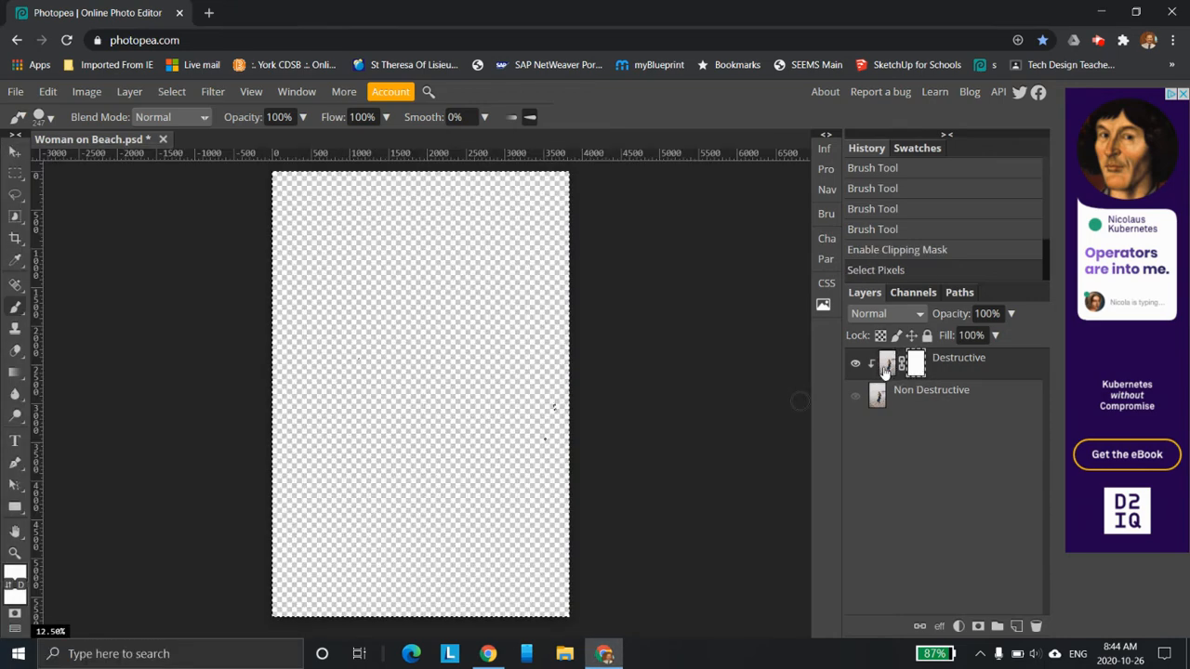
pyautogui.rightClick(916, 364)
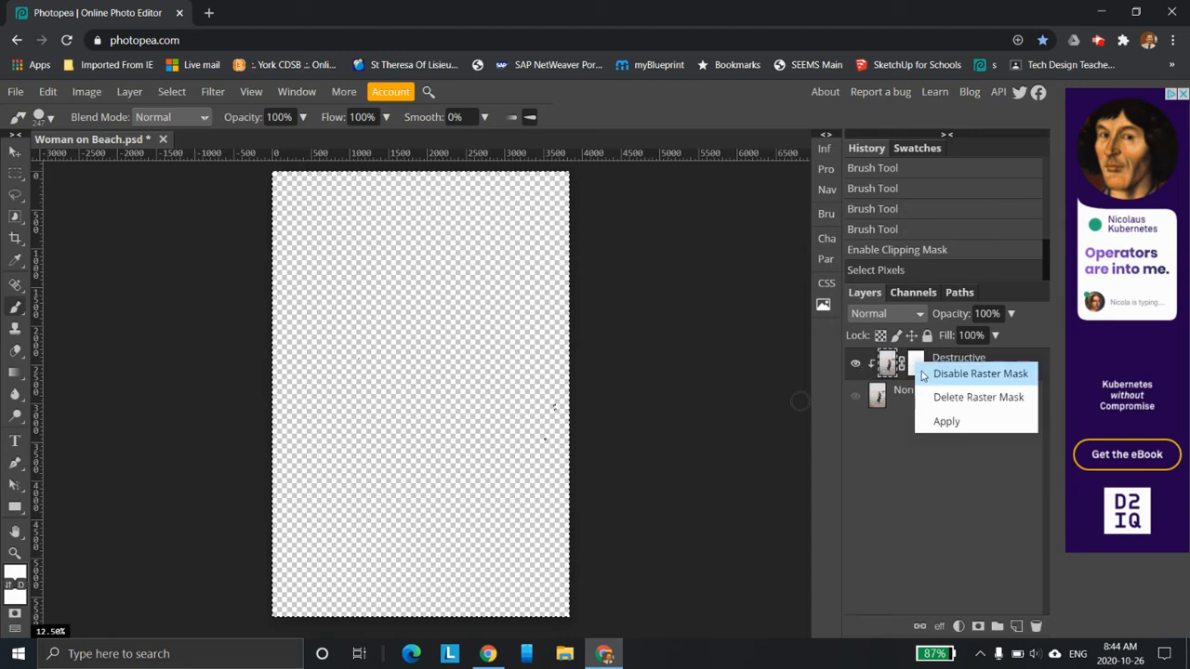
pyautogui.click(897, 434)
pyautogui.click(913, 370)
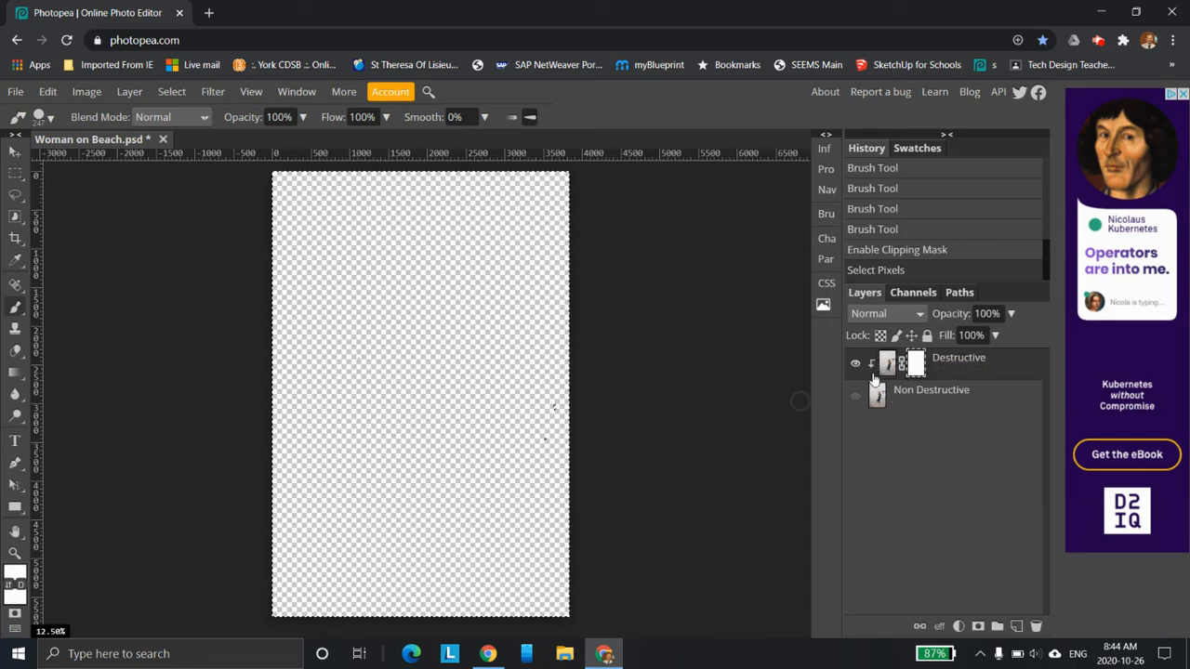
pyautogui.click(887, 366)
pyautogui.hotkey('ctrl', 'z')
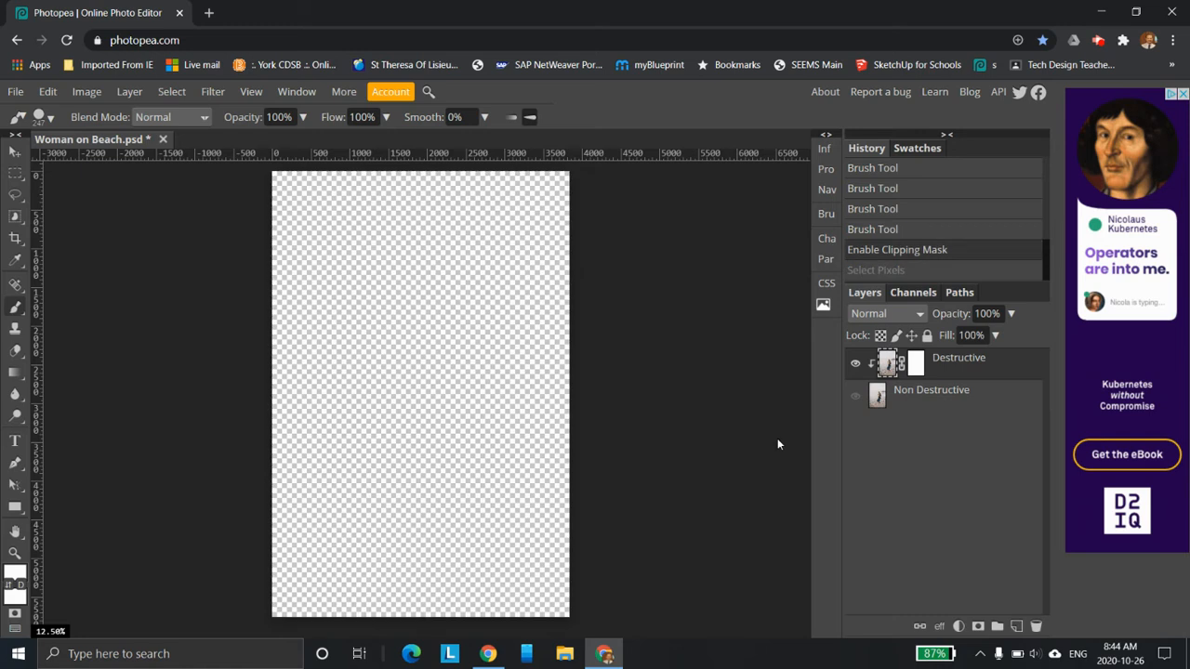
pyautogui.hotkey('ctrl', 'z')
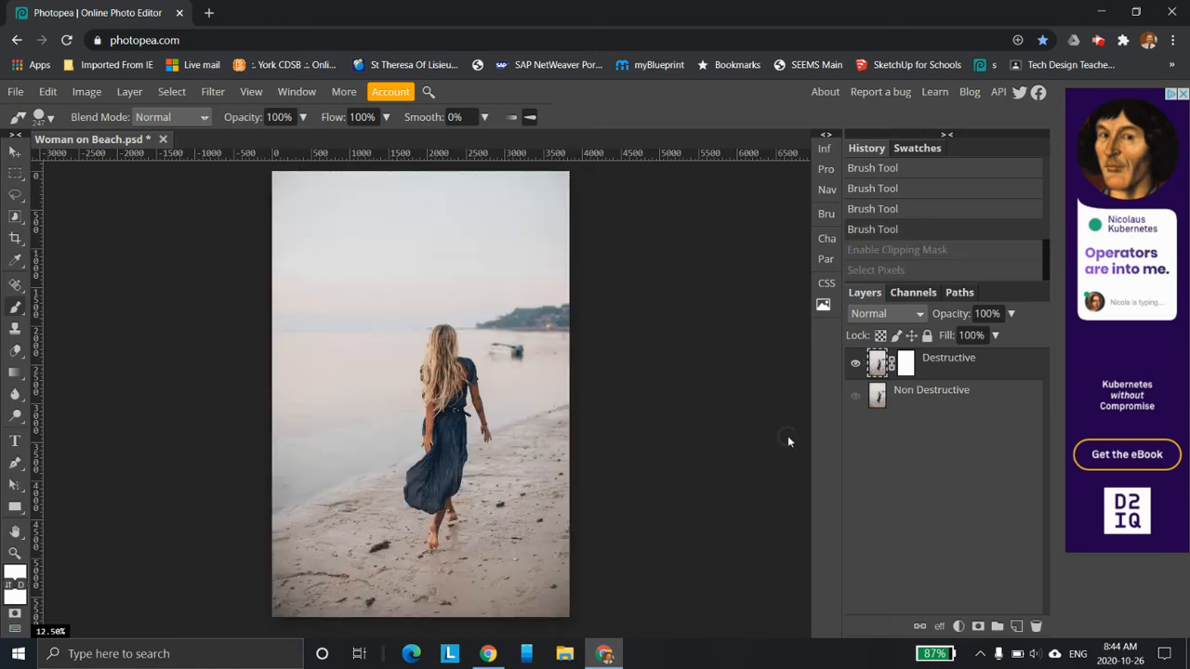
# Select the Destructive layer's raster mask and display it on its own.
pyautogui.click(906, 368)
pyautogui.rightClick(906, 366)
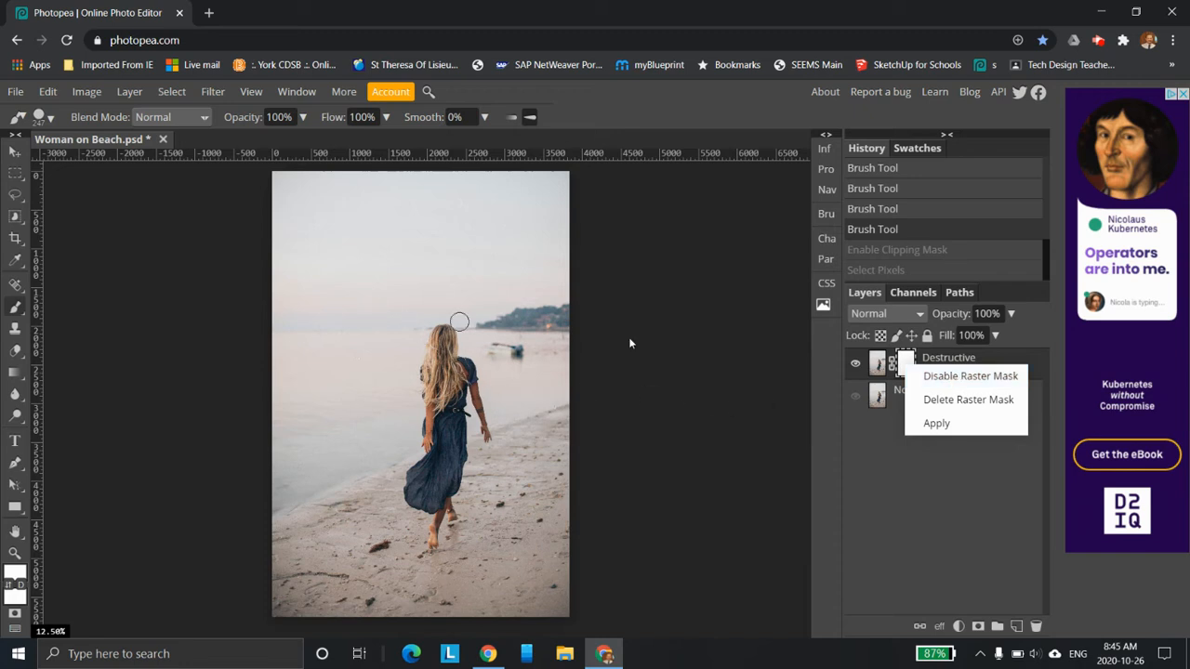
pyautogui.click(926, 538)
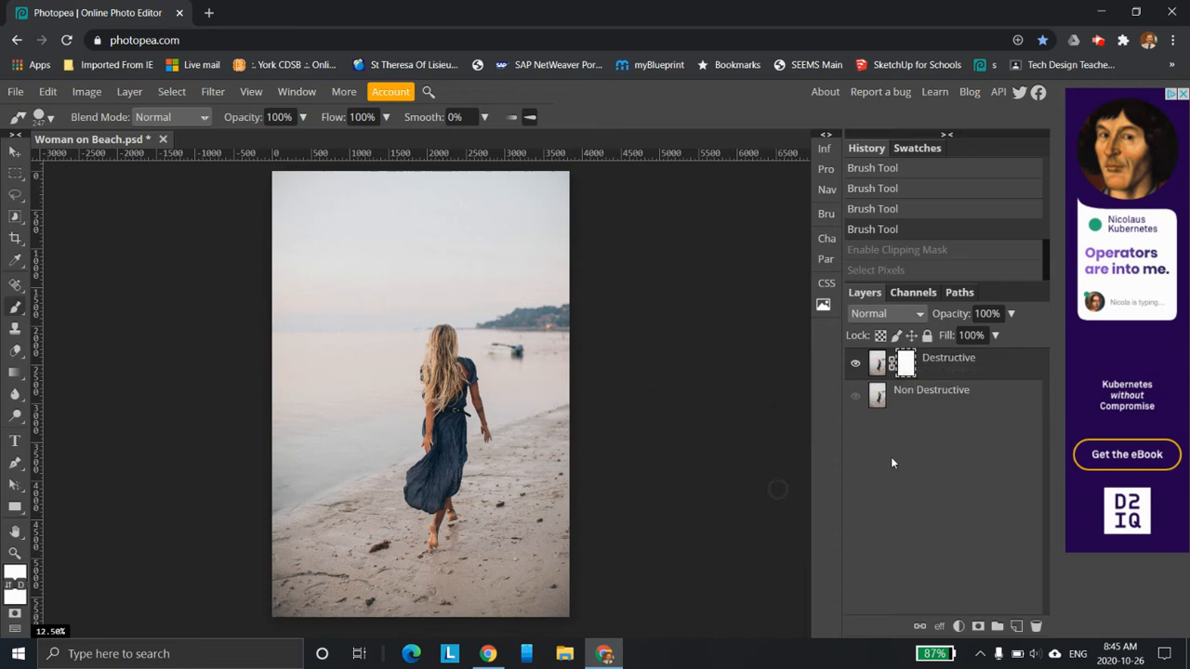
pyautogui.keyDown('alt'); pyautogui.click(906, 365); pyautogui.keyUp('alt')
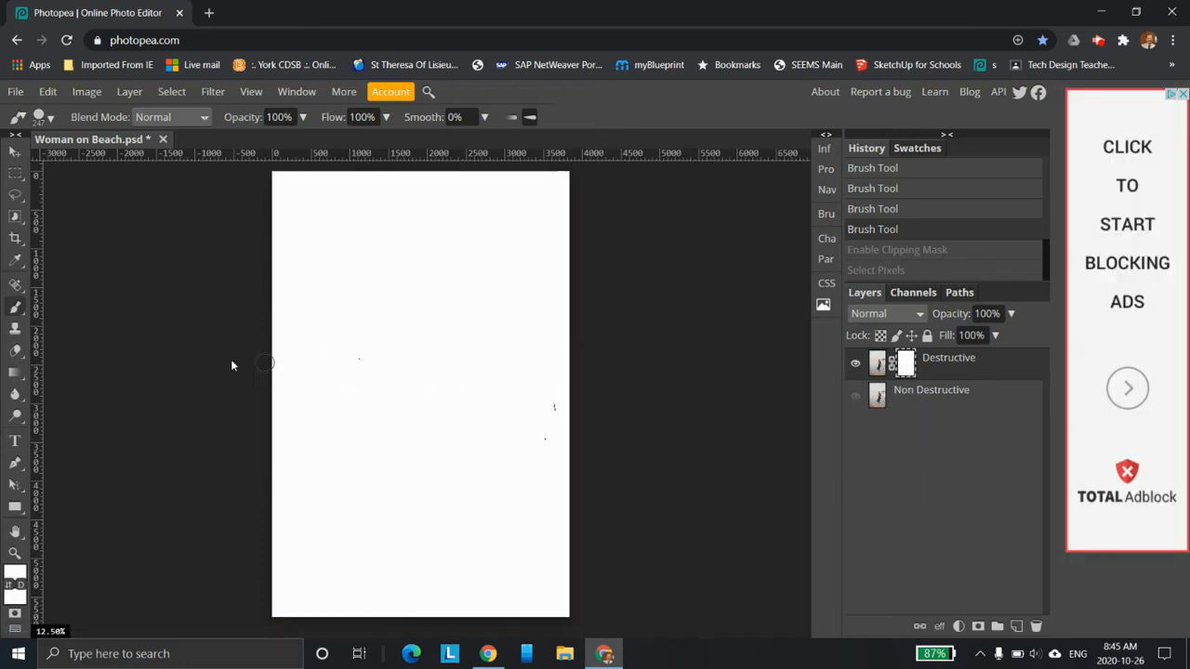
# Stamp one black dot with a 333 px brush in the upper left of the mask and return to the image.
pyautogui.click(11, 578)
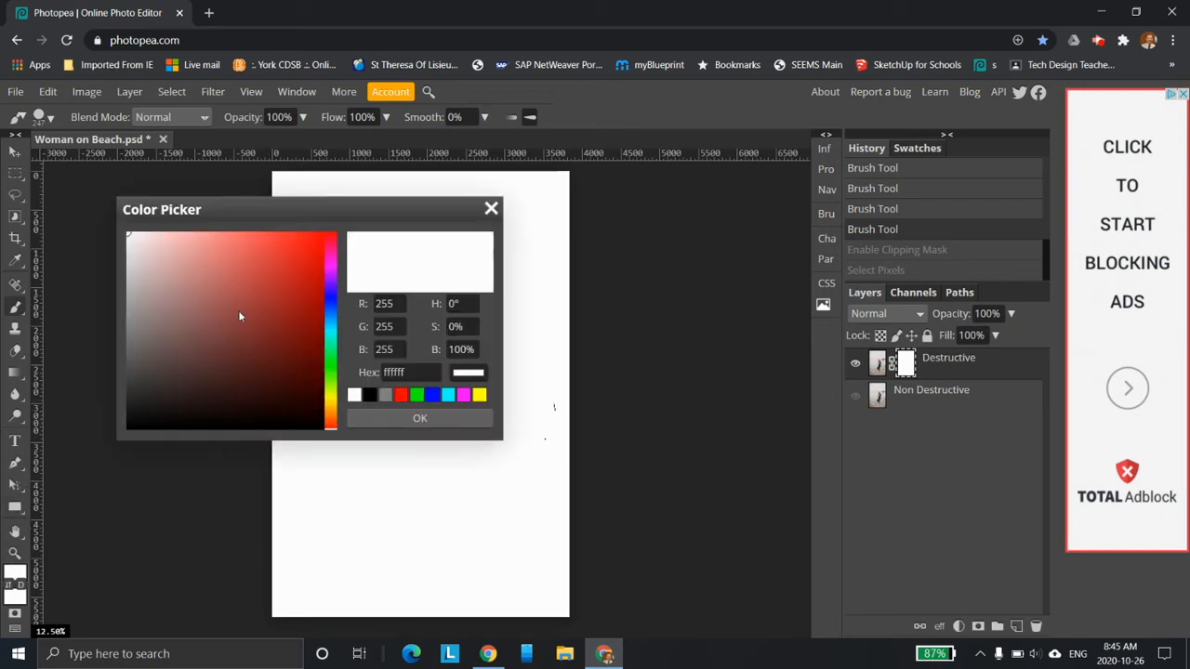
pyautogui.click(369, 394)
pyautogui.click(398, 421)
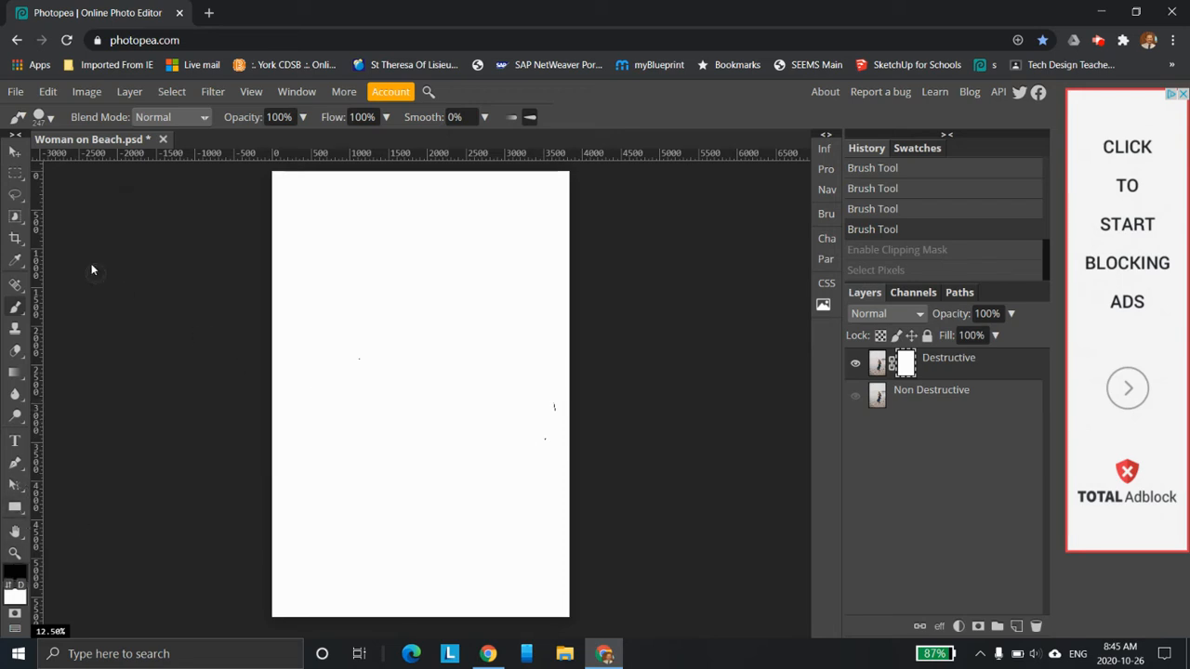
pyautogui.rightClick(21, 308)
pyautogui.click(49, 119)
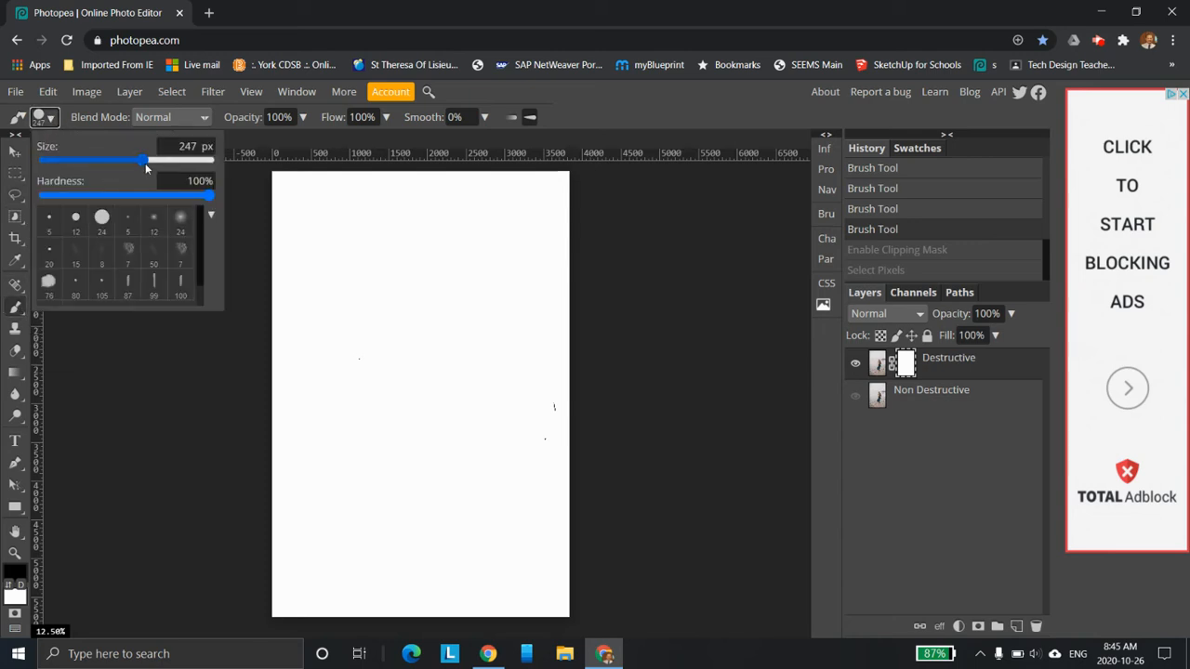
pyautogui.moveTo(144, 160); pyautogui.dragTo(155, 161)
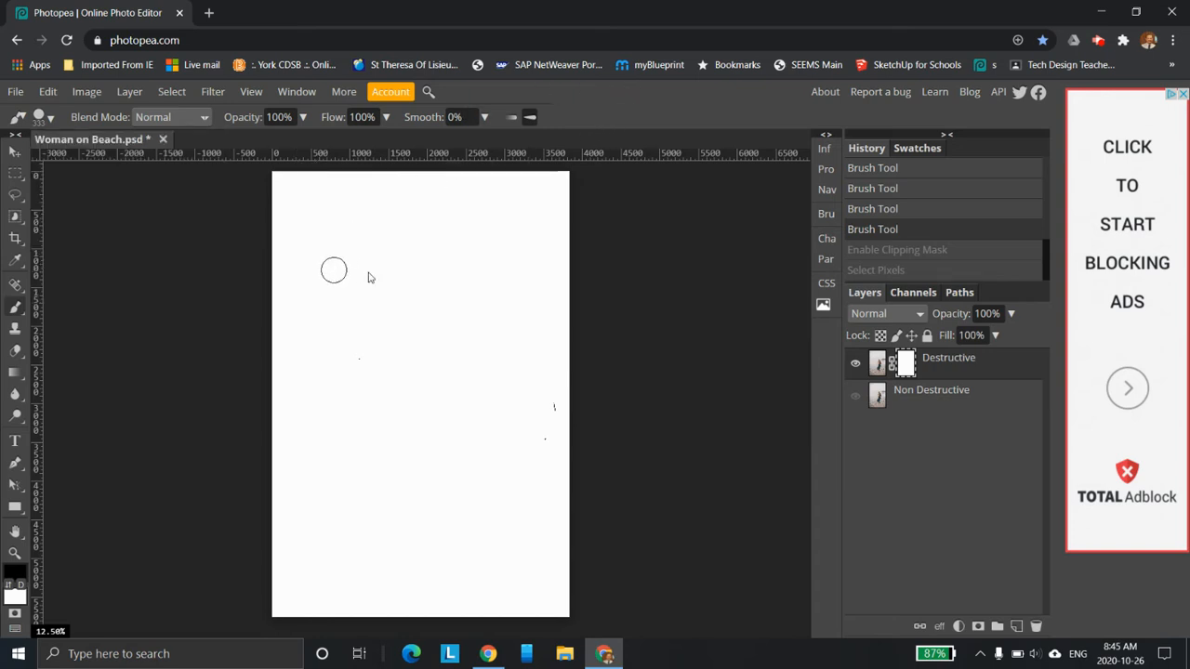
pyautogui.click(334, 270)
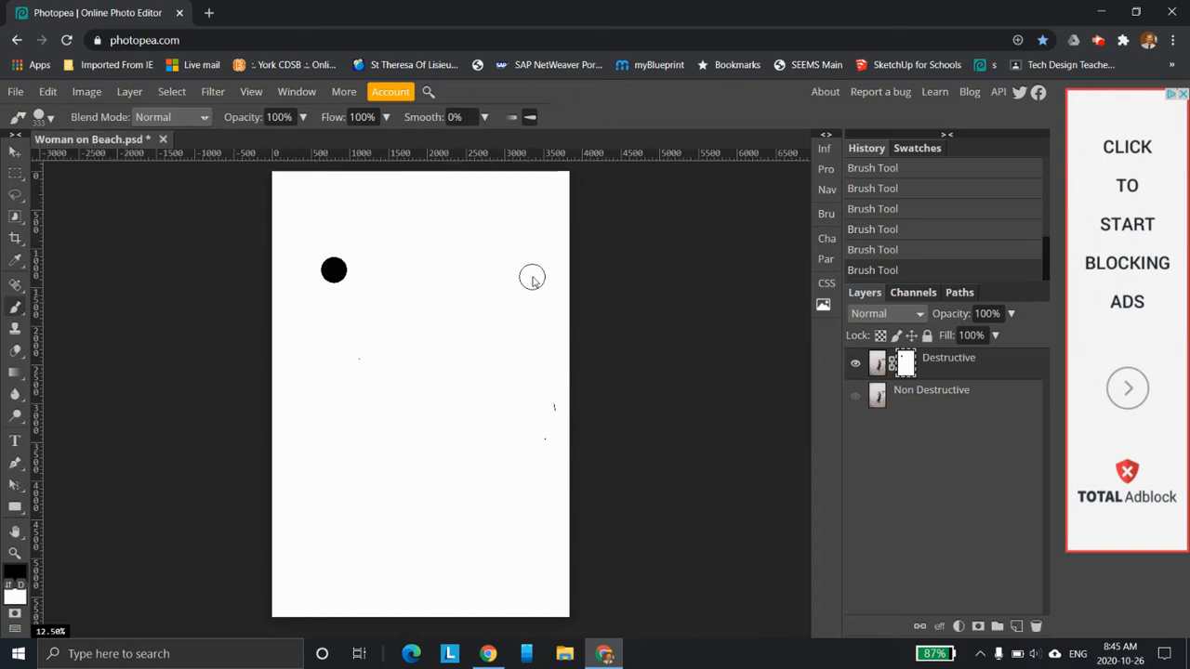
pyautogui.keyDown('alt'); pyautogui.click(905, 370); pyautogui.keyUp('alt')
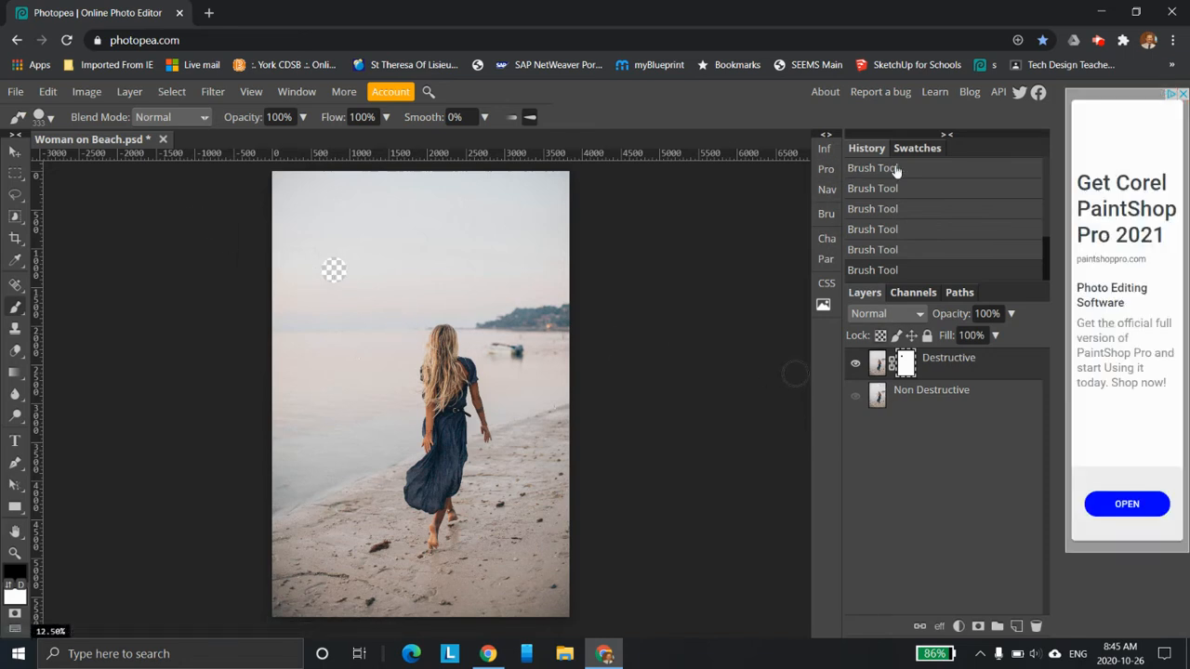
# In the raster mask's properties, lower the density to 0, restore it to 255, and set the feather to 6.27 px.
pyautogui.click(826, 149)
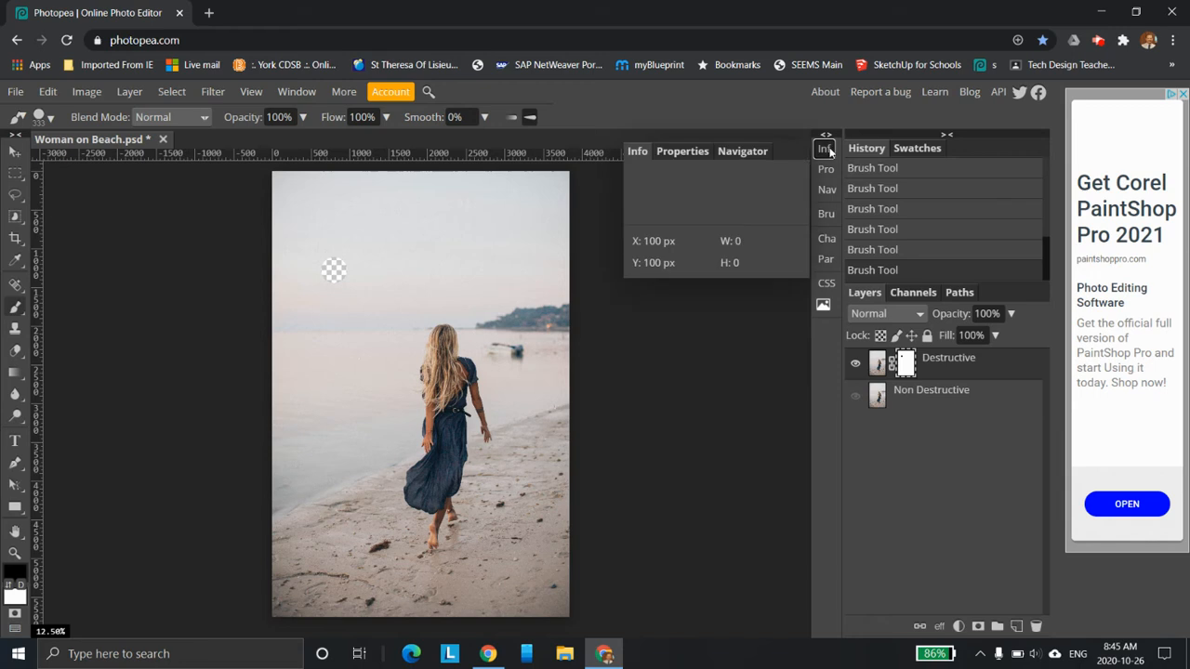
pyautogui.click(683, 157)
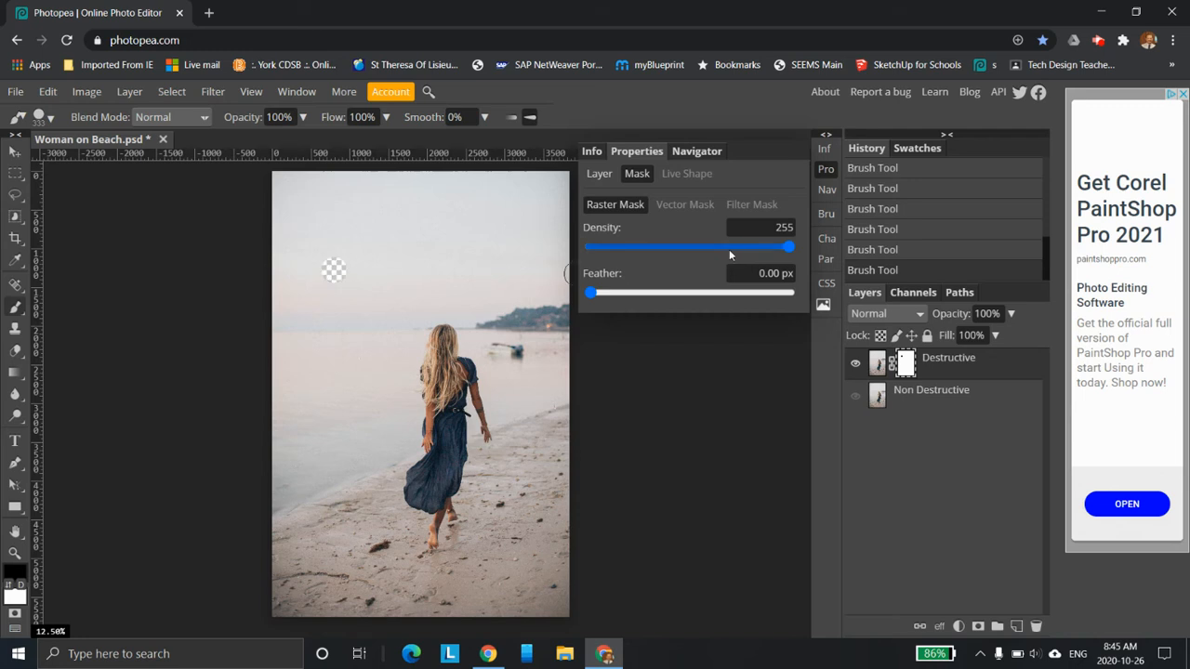
pyautogui.moveTo(789, 251); pyautogui.dragTo(675, 248)
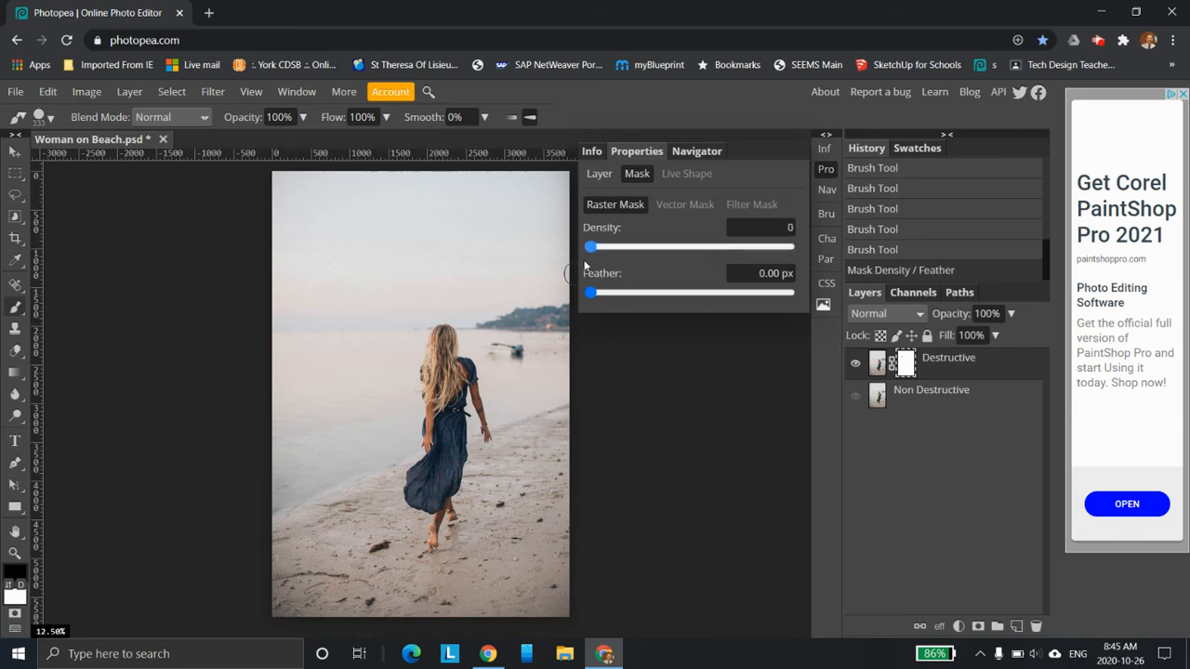
pyautogui.moveTo(591, 246); pyautogui.dragTo(800, 246)
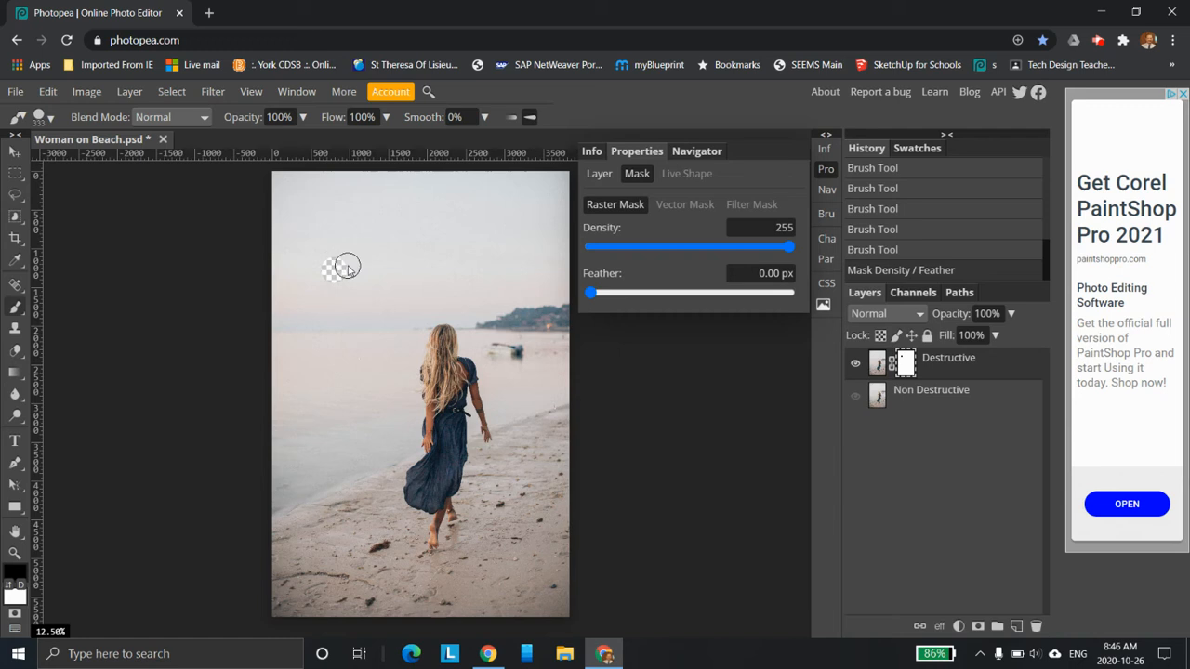
pyautogui.moveTo(628, 292)
pyautogui.mouseDown()
pyautogui.moveTo(726, 296)
pyautogui.moveTo(630, 295)
pyautogui.moveTo(641, 292)
pyautogui.mouseUp()
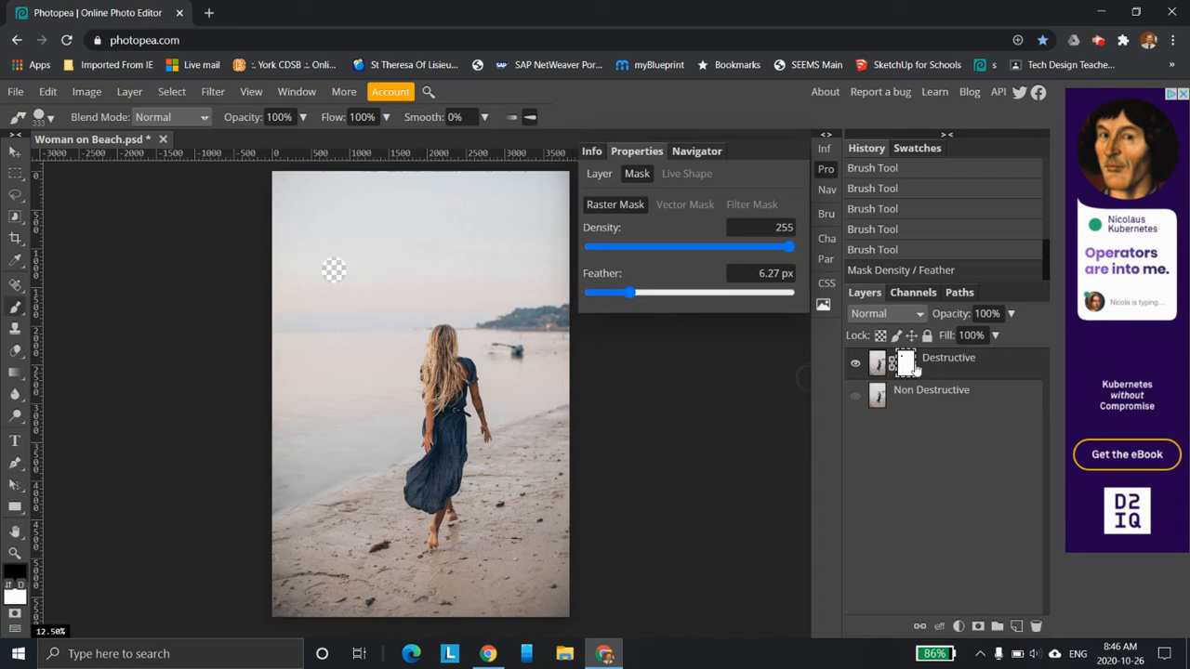
# Duplicate the Destructive layer together with its raster mask.
pyautogui.rightClick(957, 361)
pyautogui.click(946, 376)
pyautogui.rightClick(963, 369)
pyautogui.click(939, 386)
pyautogui.moveTo(946, 377); pyautogui.dragTo(1016, 627)
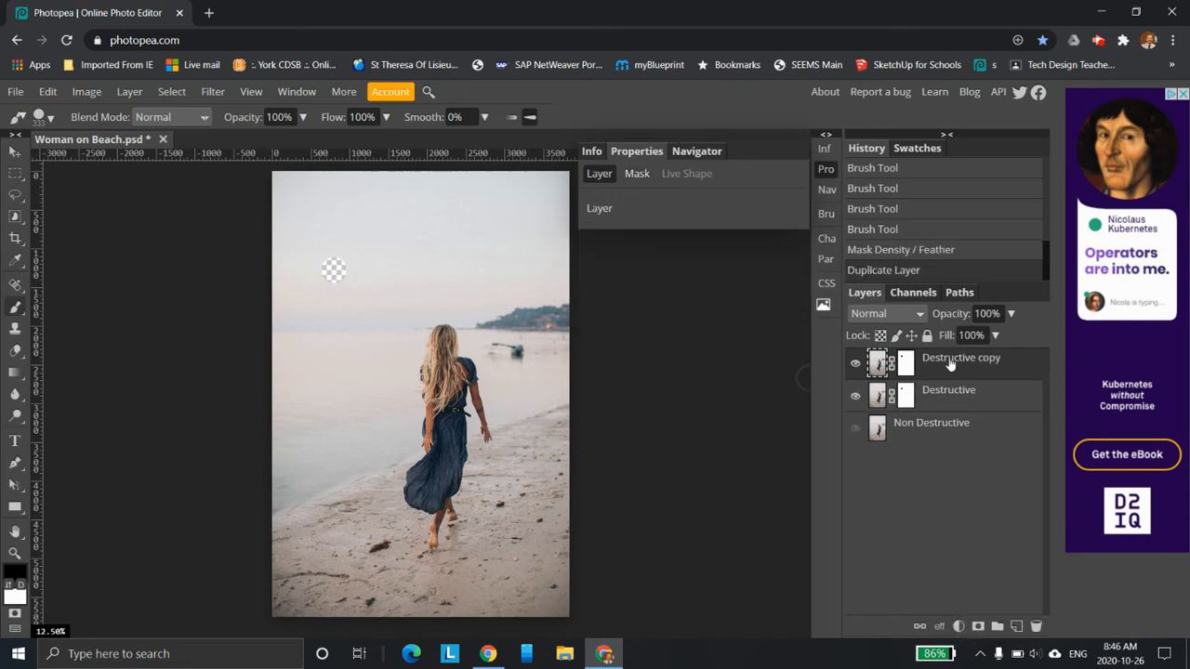
# Disable the raster mask on the Destructive copy layer and enable it again.
pyautogui.click(905, 362)
pyautogui.rightClick(907, 367)
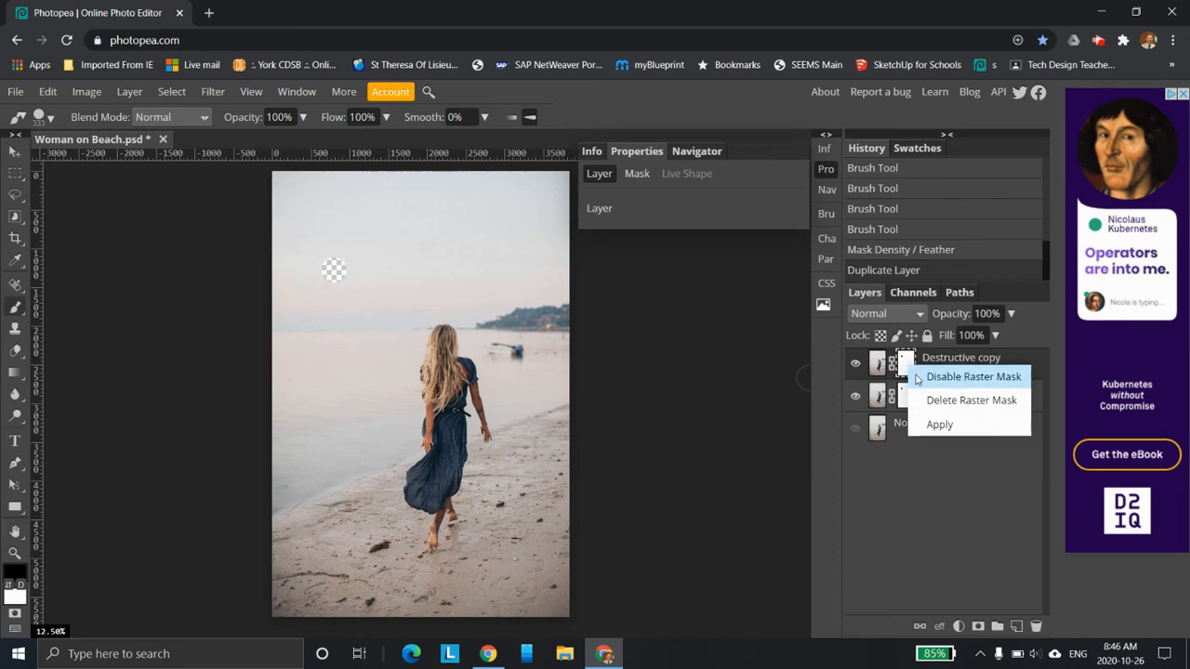
pyautogui.click(926, 370)
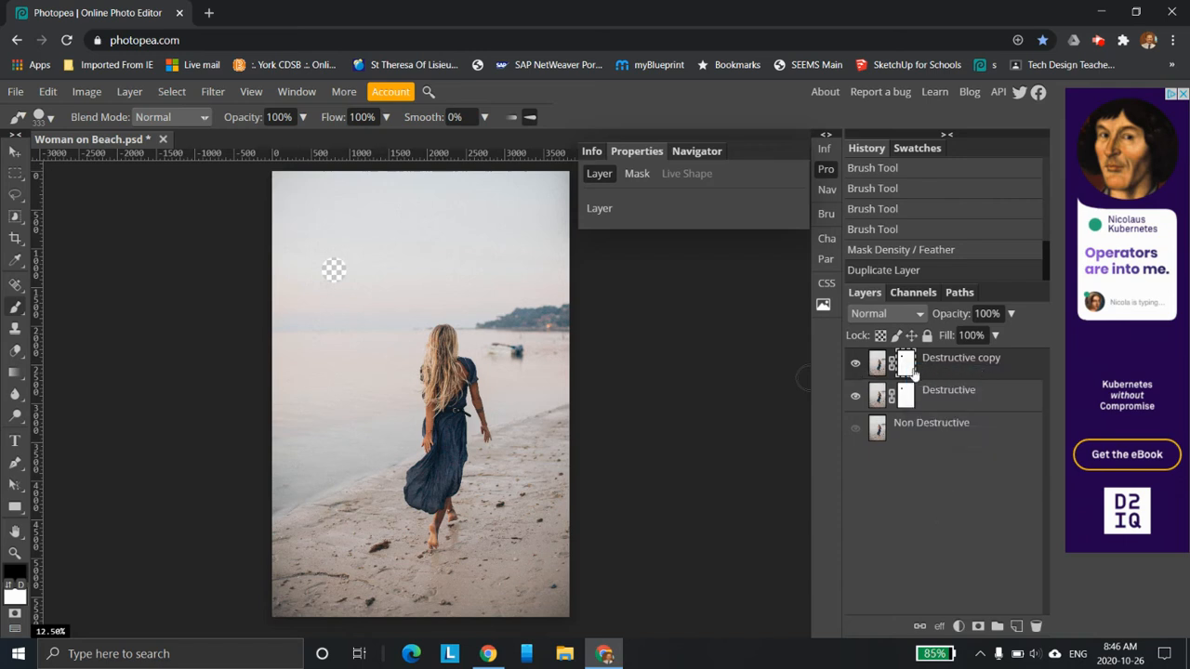
pyautogui.rightClick(907, 372)
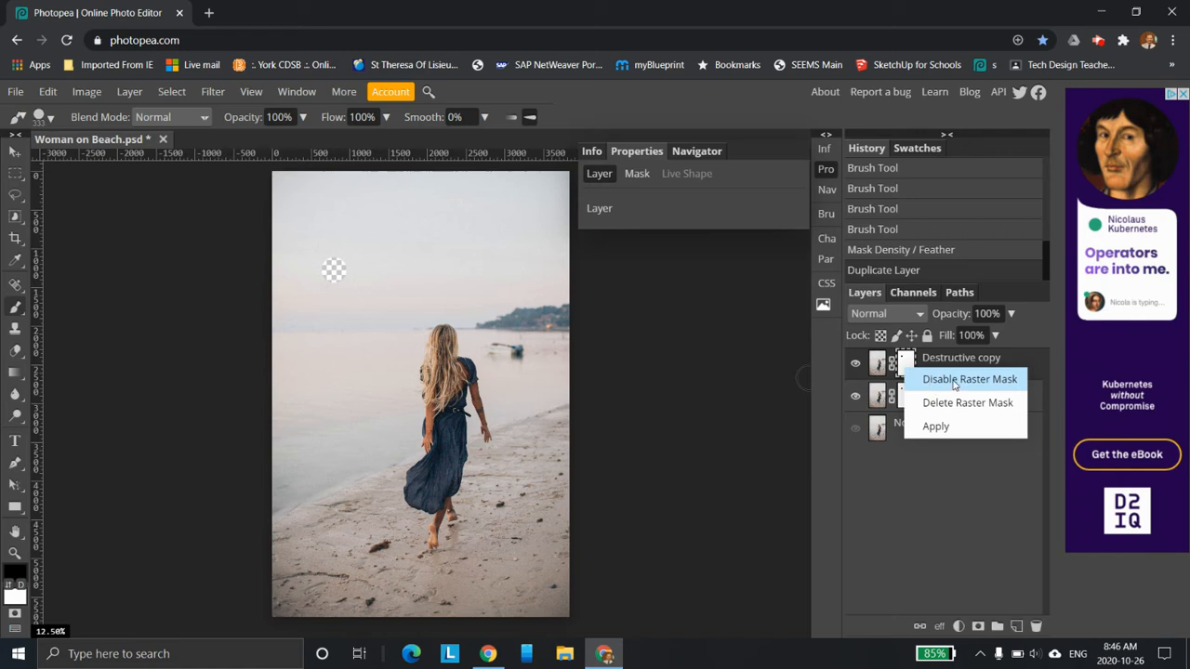
pyautogui.click(954, 383)
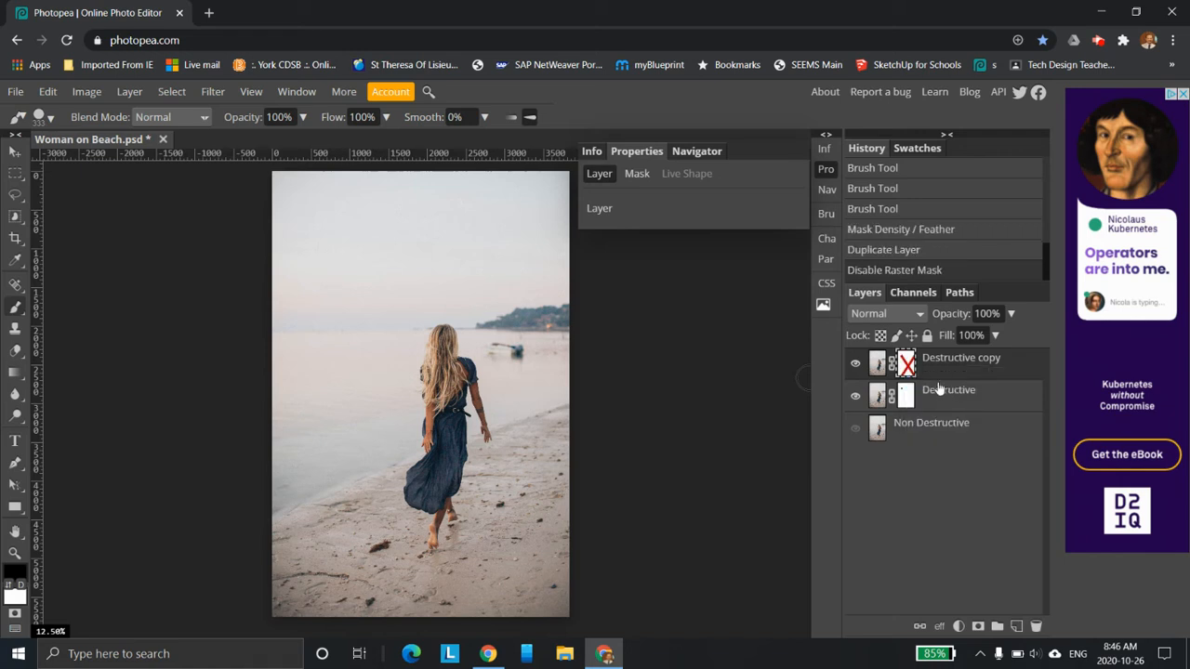
pyautogui.rightClick(907, 369)
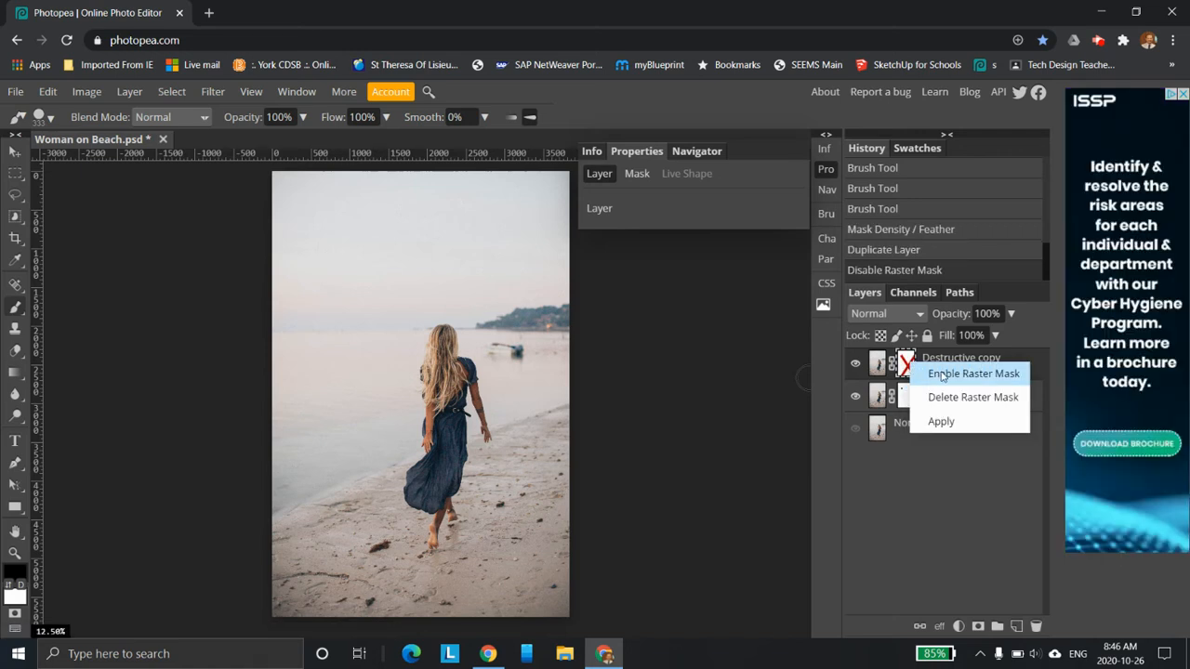
pyautogui.click(942, 376)
# Delete the raster mask from the Destructive copy layer, undo the deletion, and delete the mask again.
pyautogui.rightClick(910, 366)
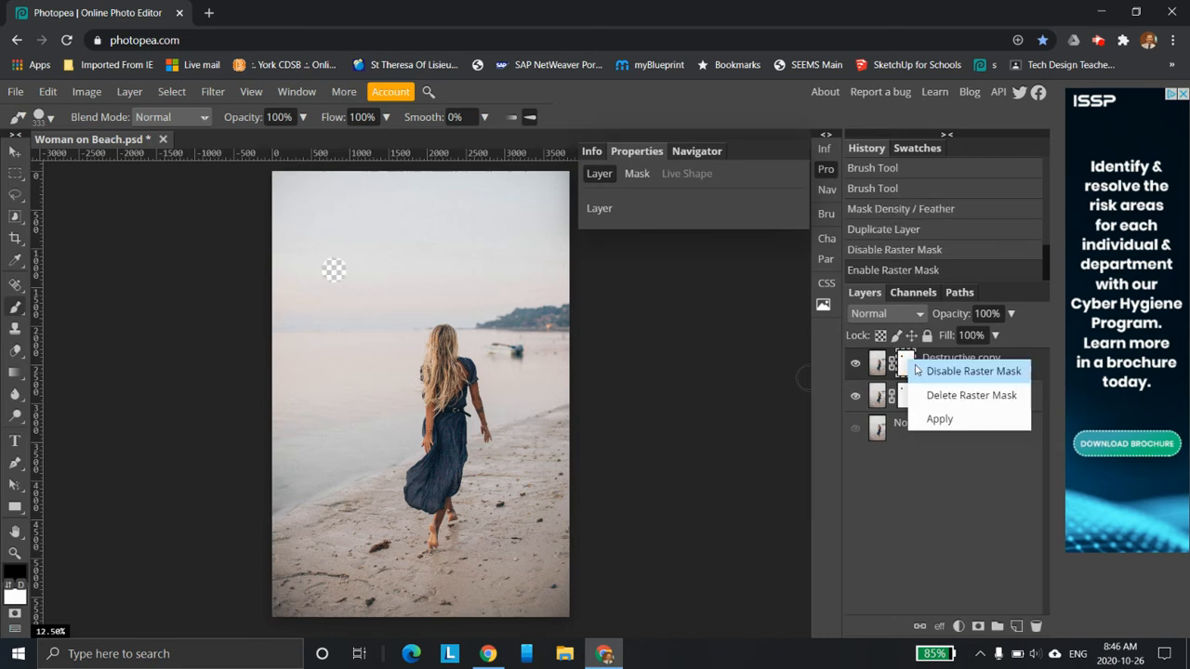
pyautogui.click(939, 397)
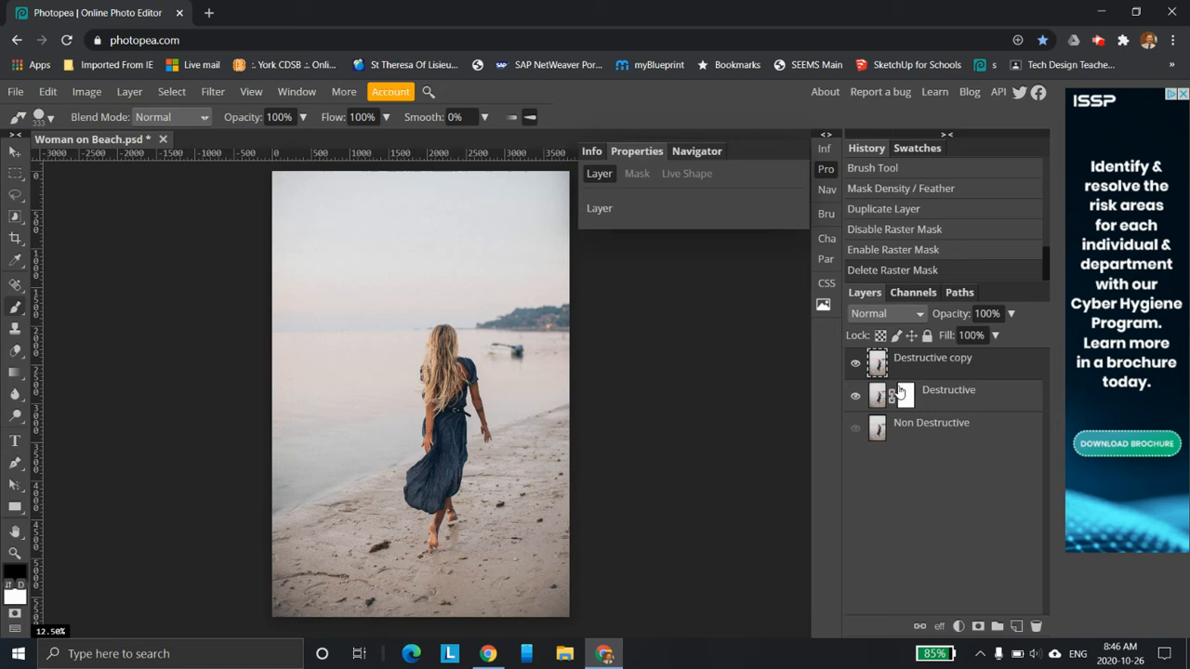
pyautogui.hotkey('ctrl', 'z')
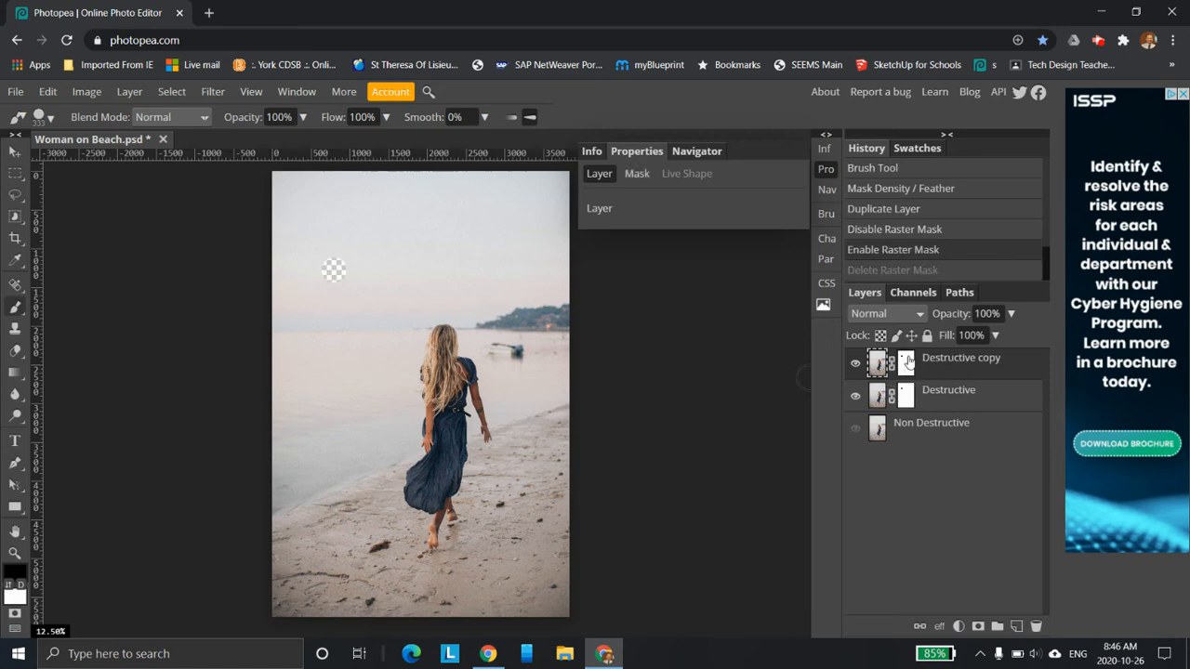
pyautogui.rightClick(907, 361)
pyautogui.click(955, 395)
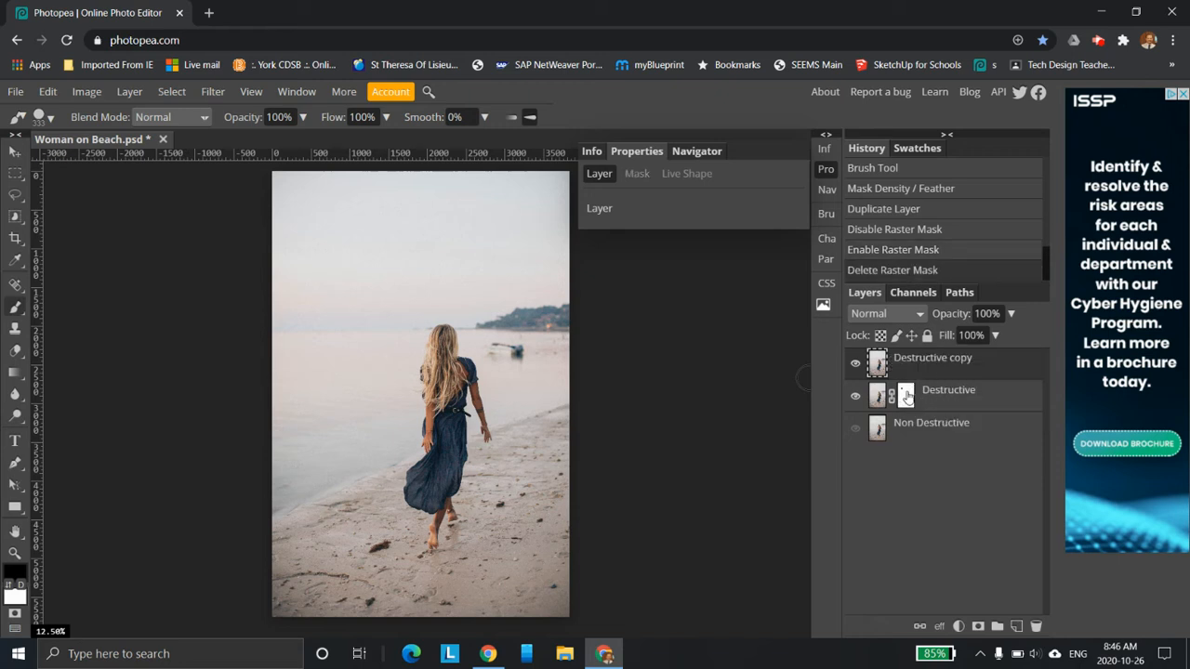
# Copy the Destructive layer's raster mask onto the Destructive copy layer, and remove the raster masks from both layers.
pyautogui.moveTo(905, 395); pyautogui.dragTo(937, 402)
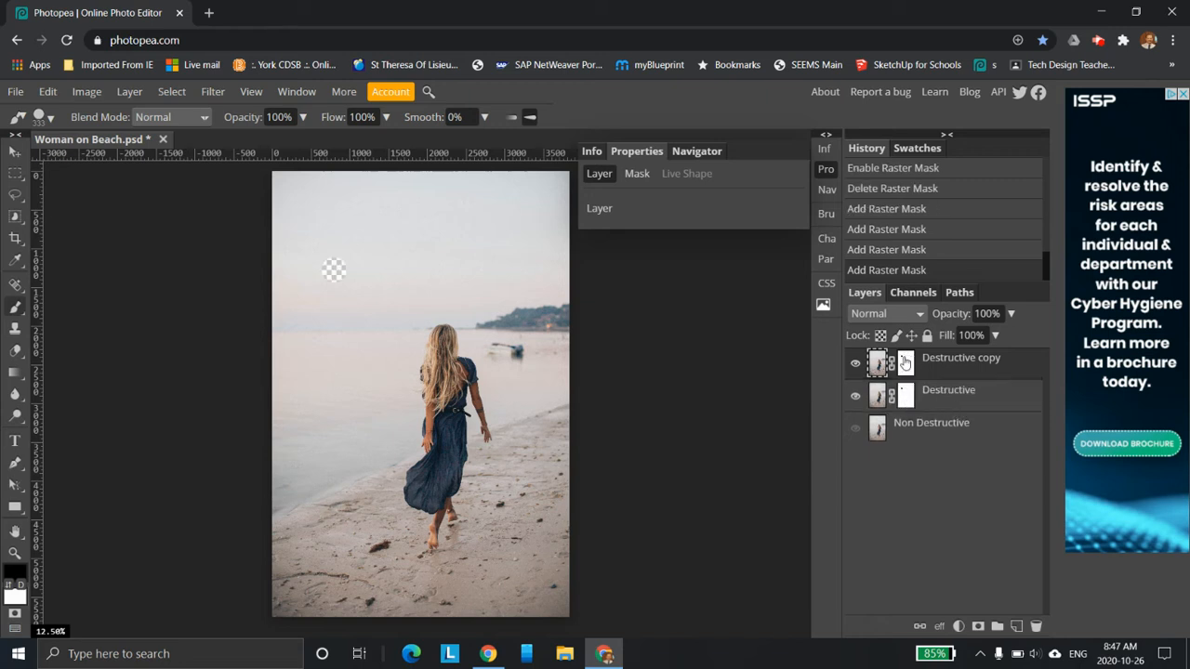
pyautogui.click(908, 396)
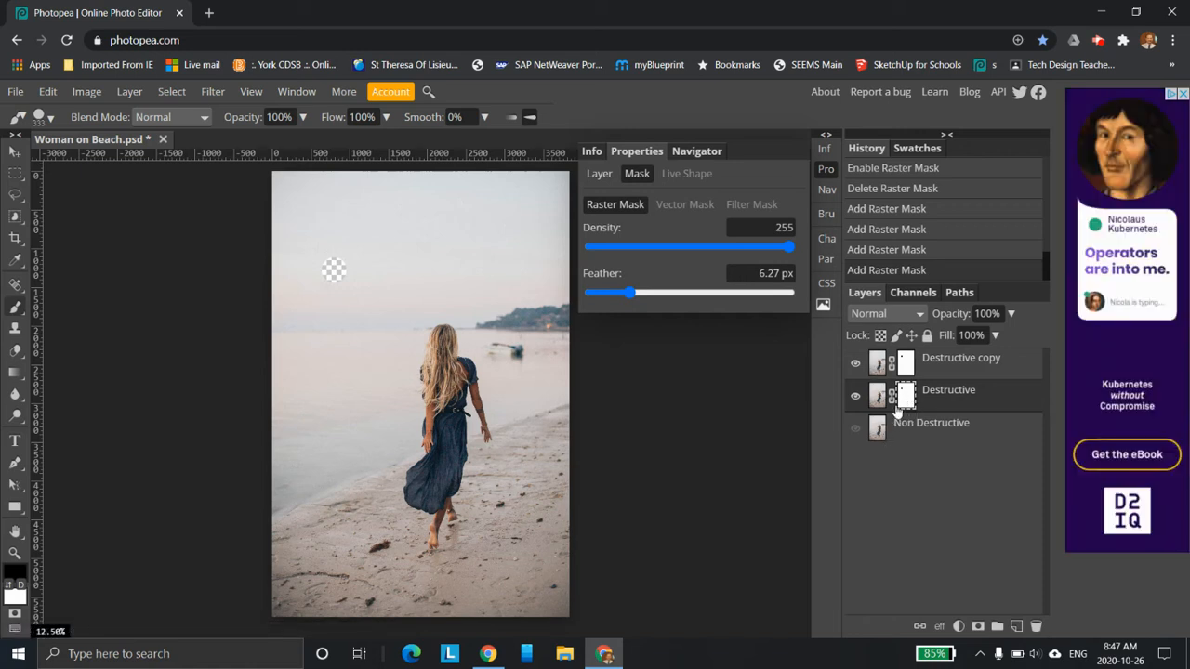
pyautogui.hotkey('alt', 'BackSpace')
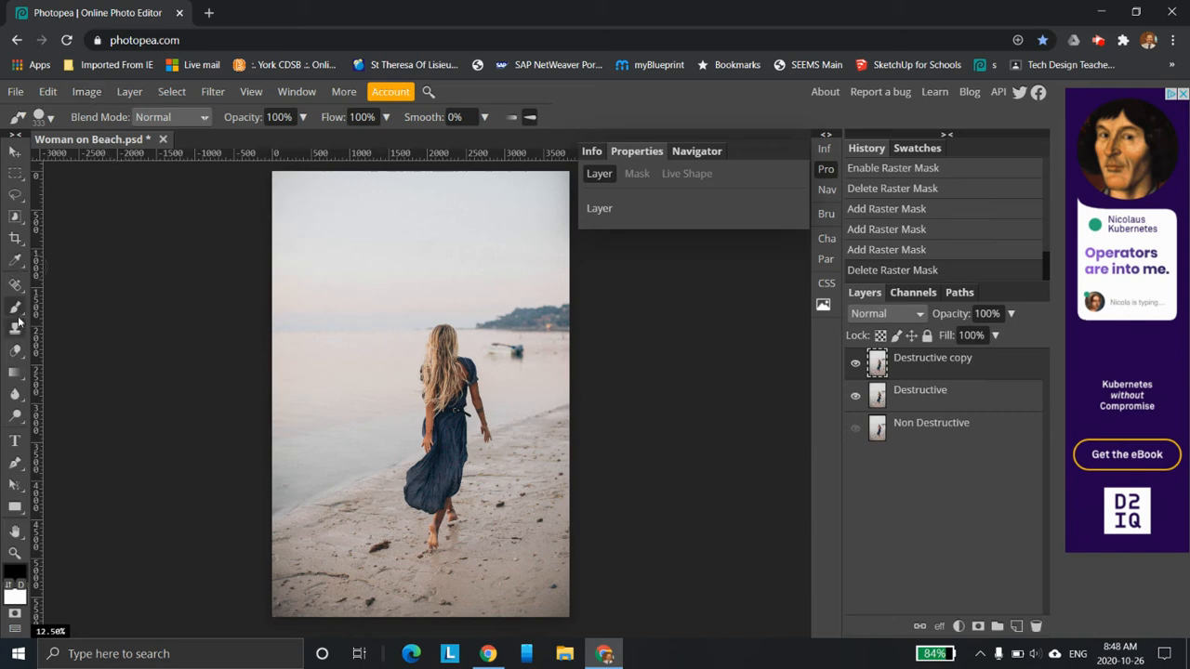
# Select the woman on the Destructive copy layer with the Quick Selection tool, adding her legs and feet to the selection.
pyautogui.rightClick(23, 221)
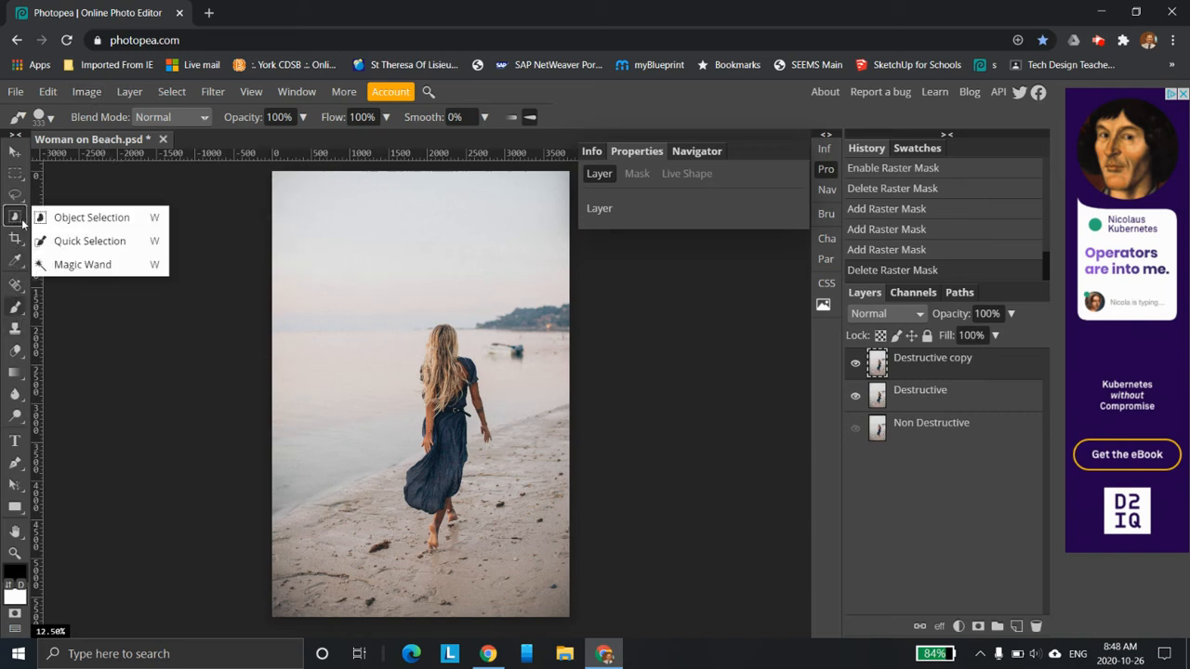
pyautogui.click(70, 244)
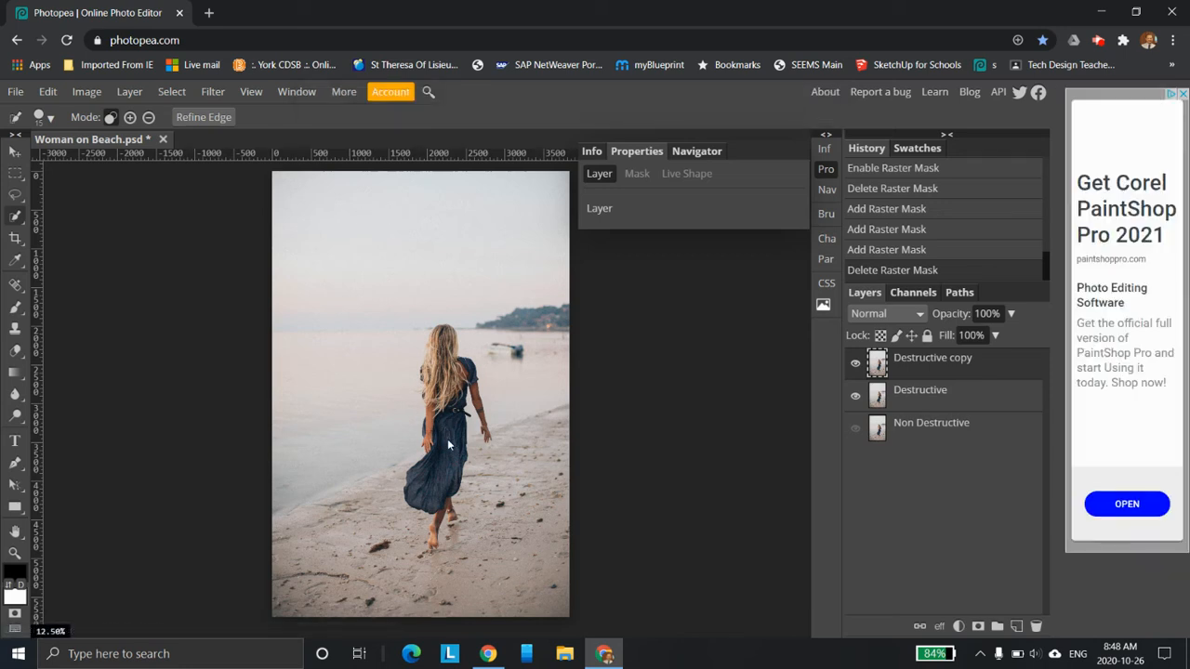
pyautogui.moveTo(454, 427); pyautogui.dragTo(446, 415)
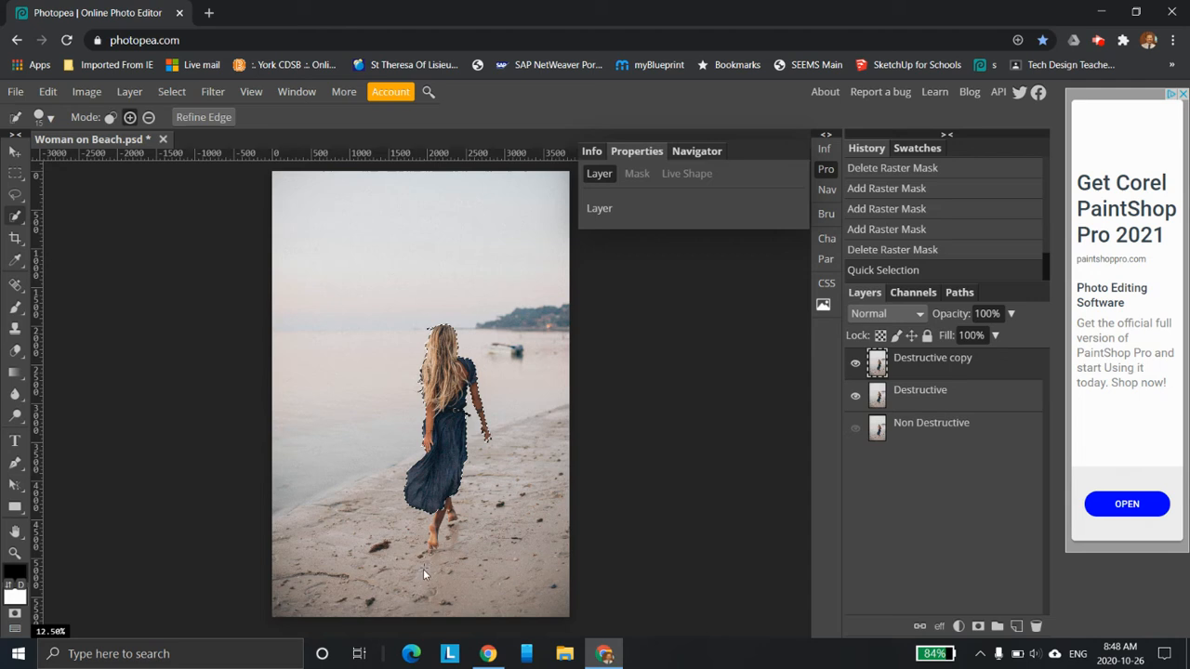
pyautogui.scroll(2, 423, 569)
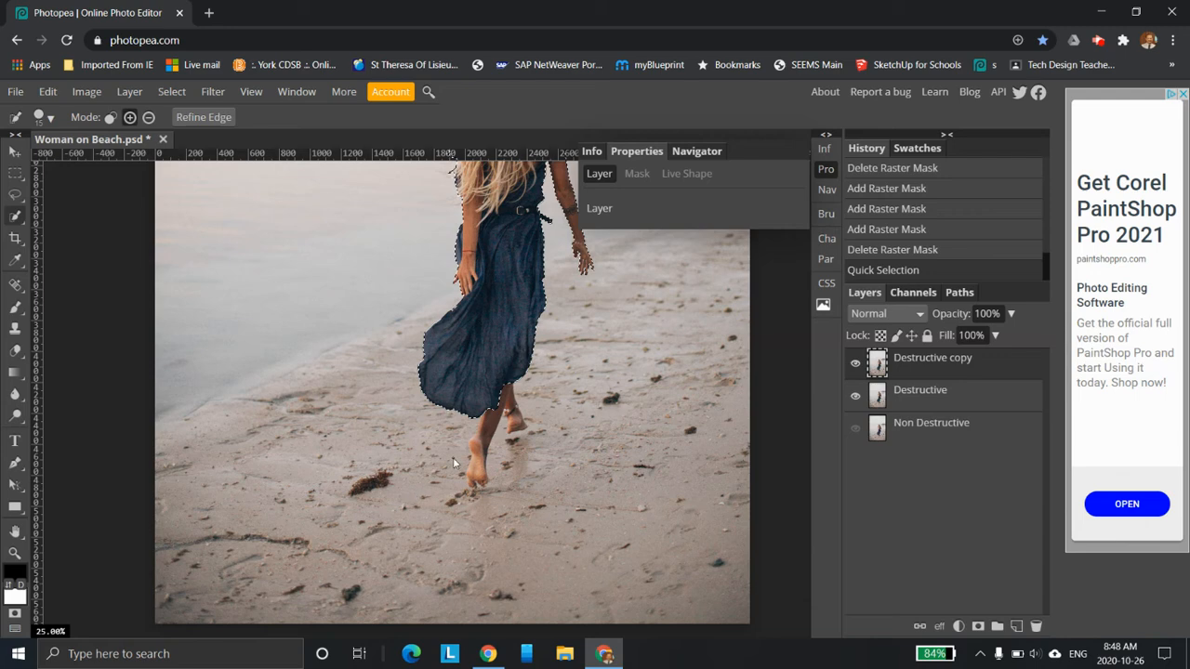
pyautogui.moveTo(480, 437); pyautogui.dragTo(472, 508)
pyautogui.scroll(3, 548, 334)
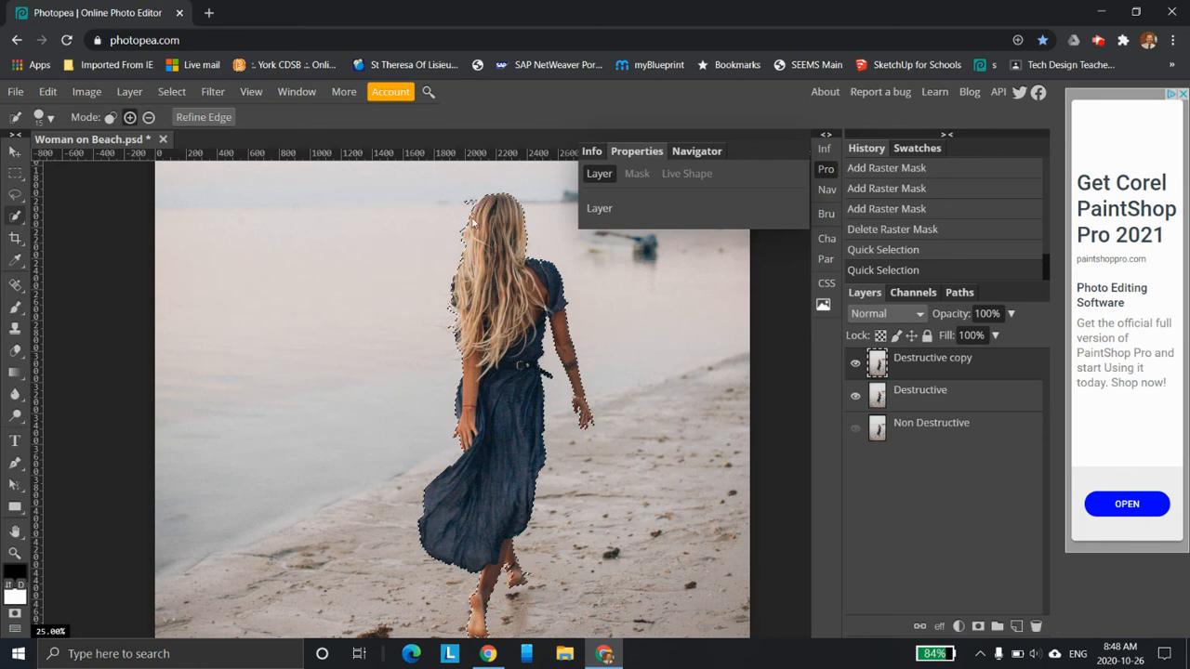
pyautogui.scroll(-3, 474, 215)
pyautogui.scroll(-2, 476, 288)
pyautogui.press('shift')
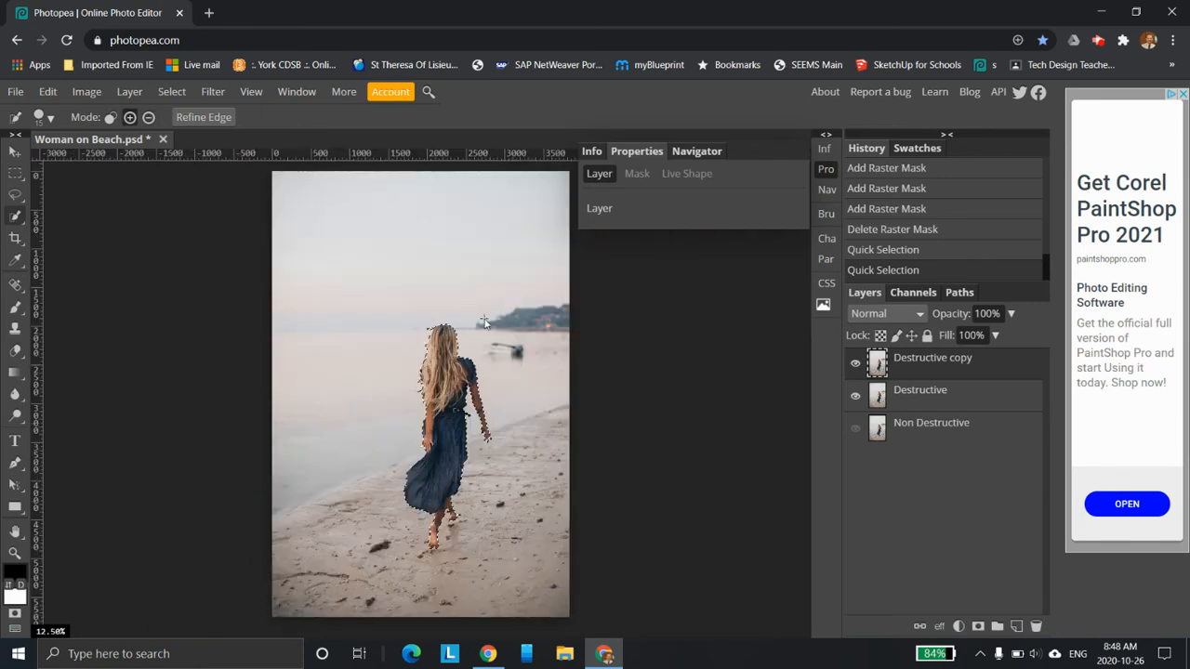
# Add a raster mask to Destructive copy with Reveal Selection, view the mask on its own, and undo it.
pyautogui.click(131, 92)
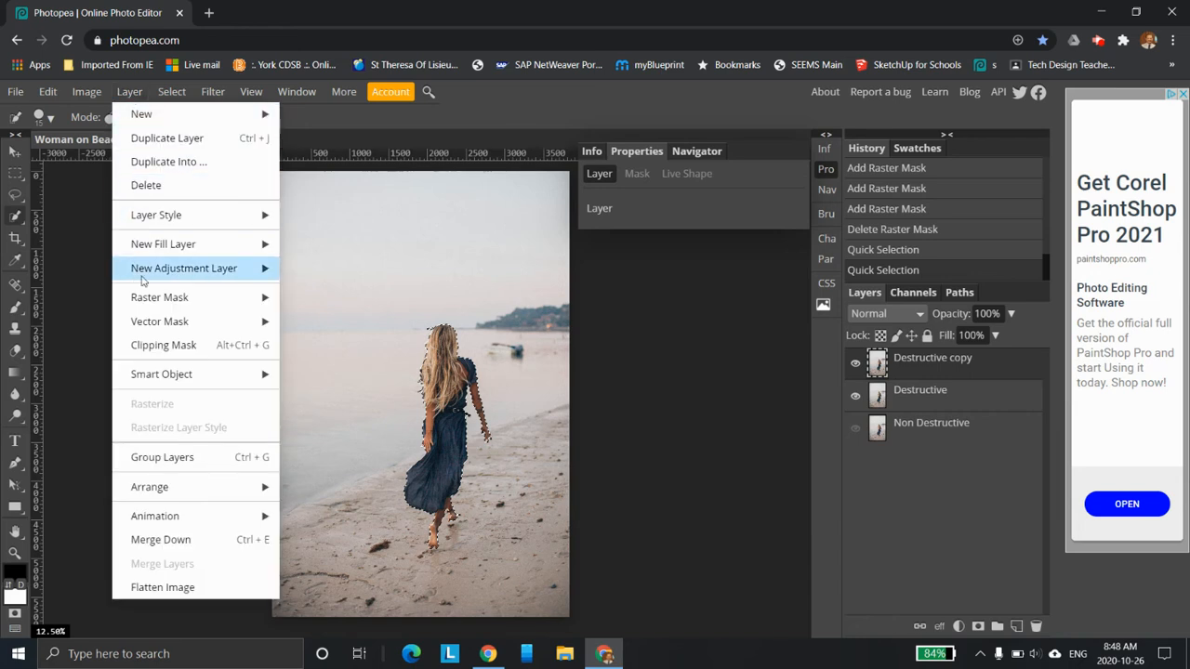
pyautogui.moveTo(166, 298)
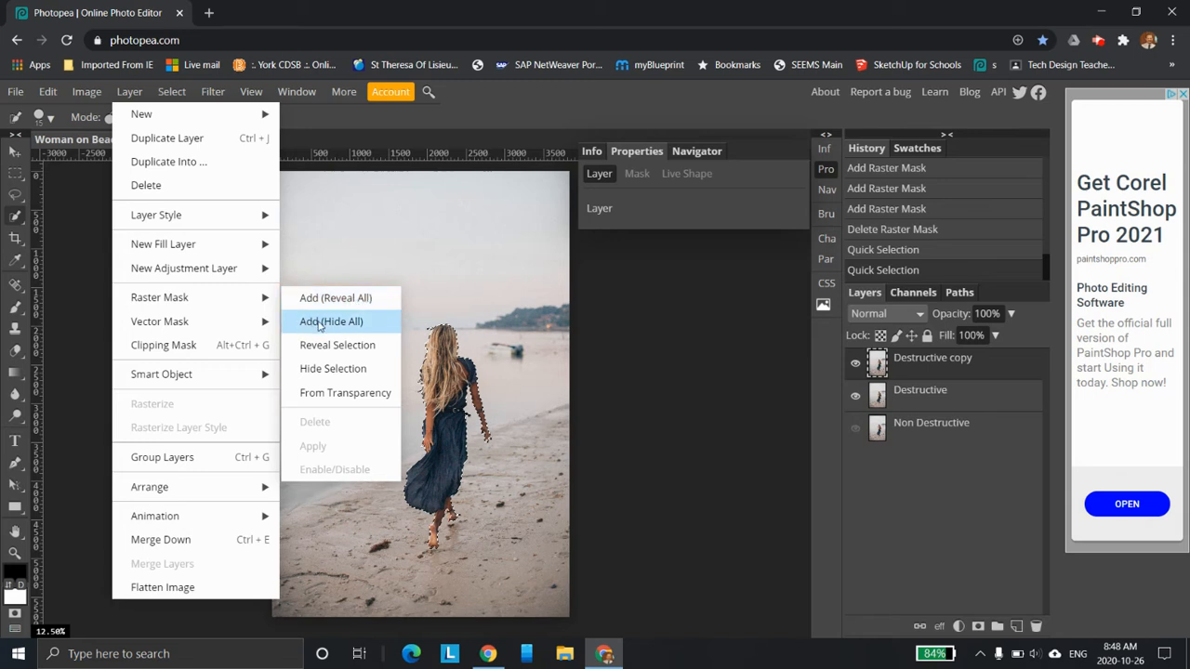
pyautogui.click(365, 349)
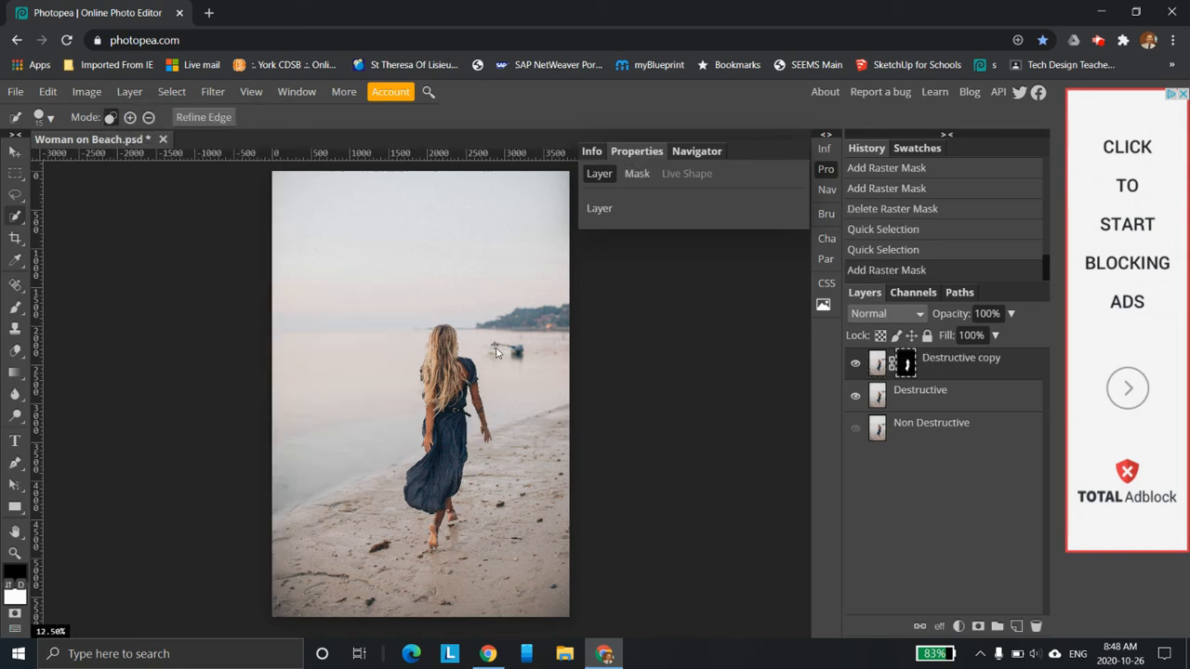
pyautogui.keyDown('alt'); pyautogui.click(909, 368); pyautogui.keyUp('alt')
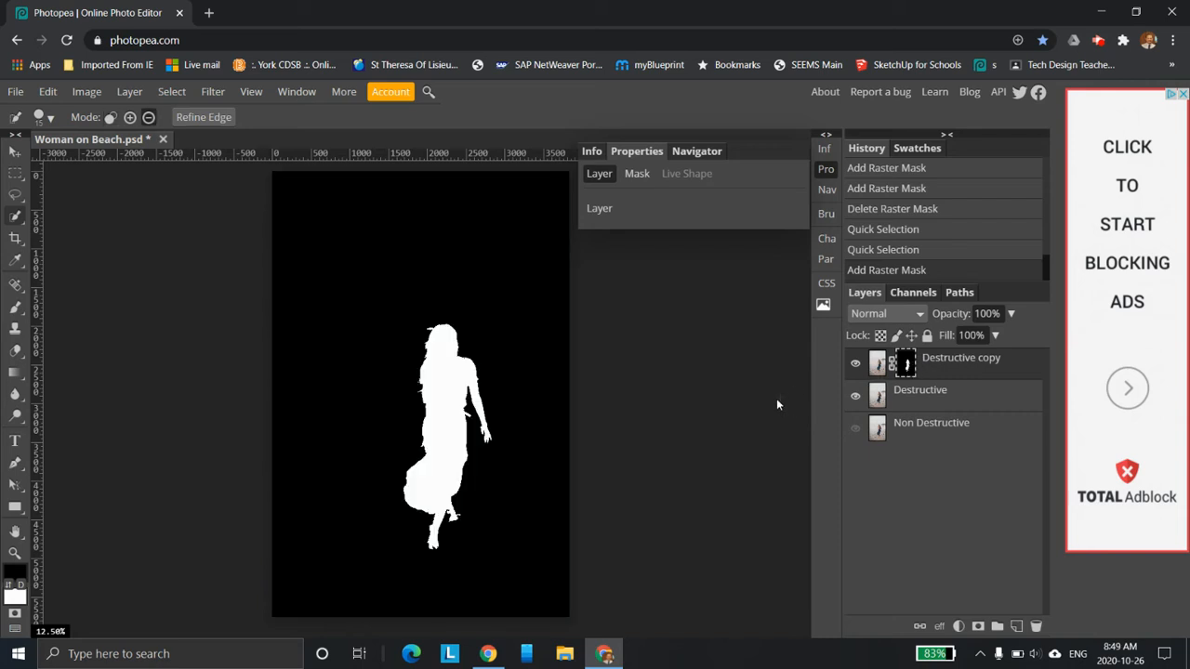
pyautogui.keyDown('alt'); pyautogui.click(909, 368); pyautogui.keyUp('alt')
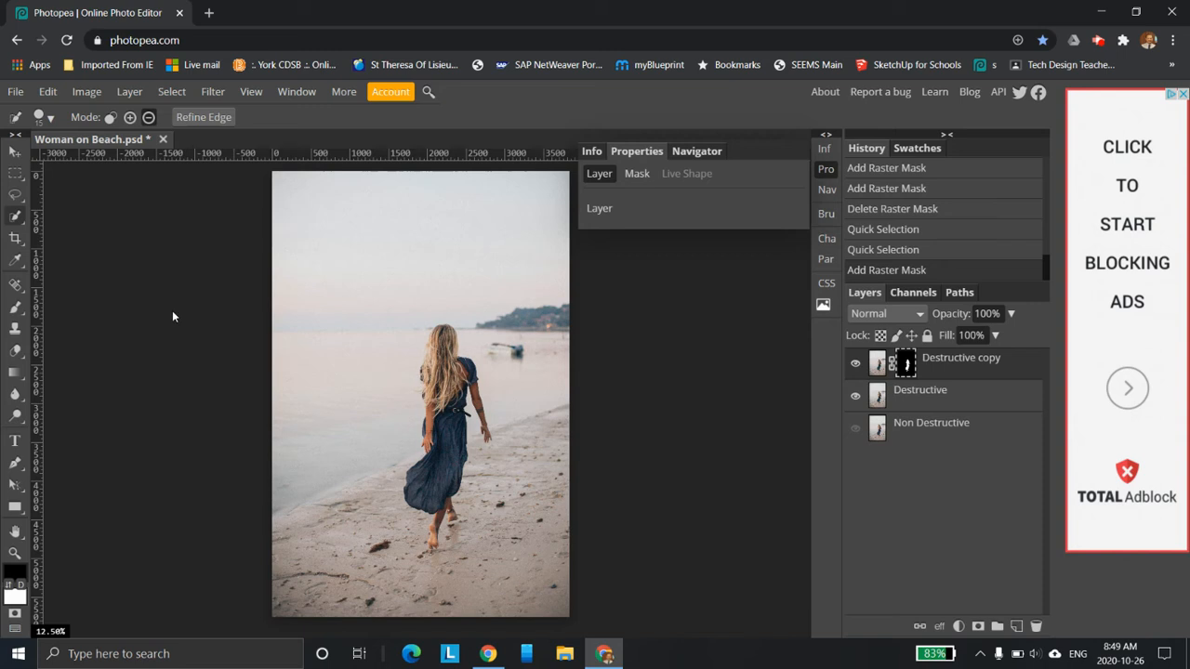
pyautogui.hotkey('ctrl', 'z')
# Add a raster mask to Destructive copy with Hide Selection, view the mask on its own, and hide the Destructive layer.
pyautogui.click(129, 91)
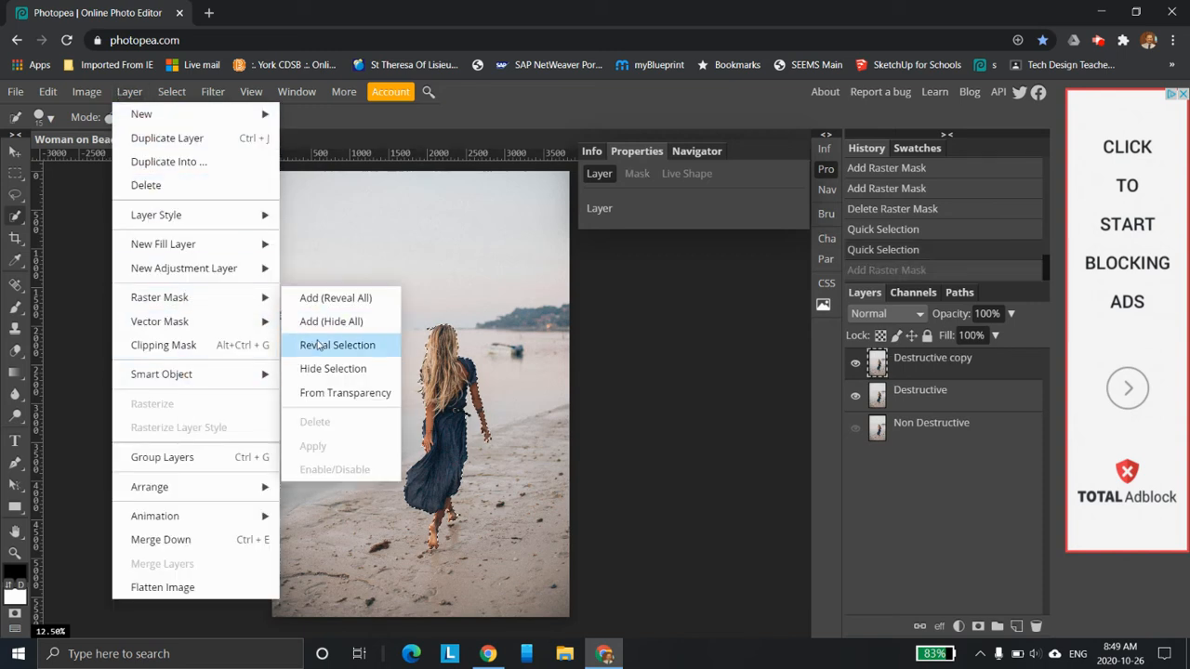
pyautogui.click(367, 381)
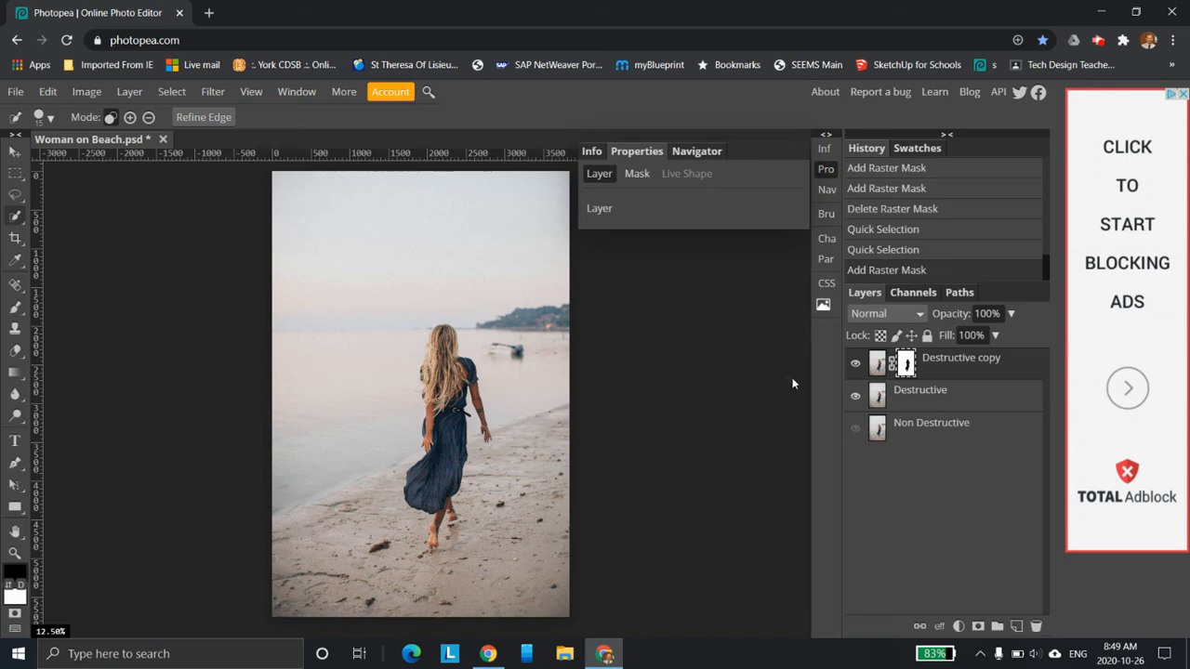
pyautogui.keyDown('alt'); pyautogui.click(905, 364); pyautogui.keyUp('alt')
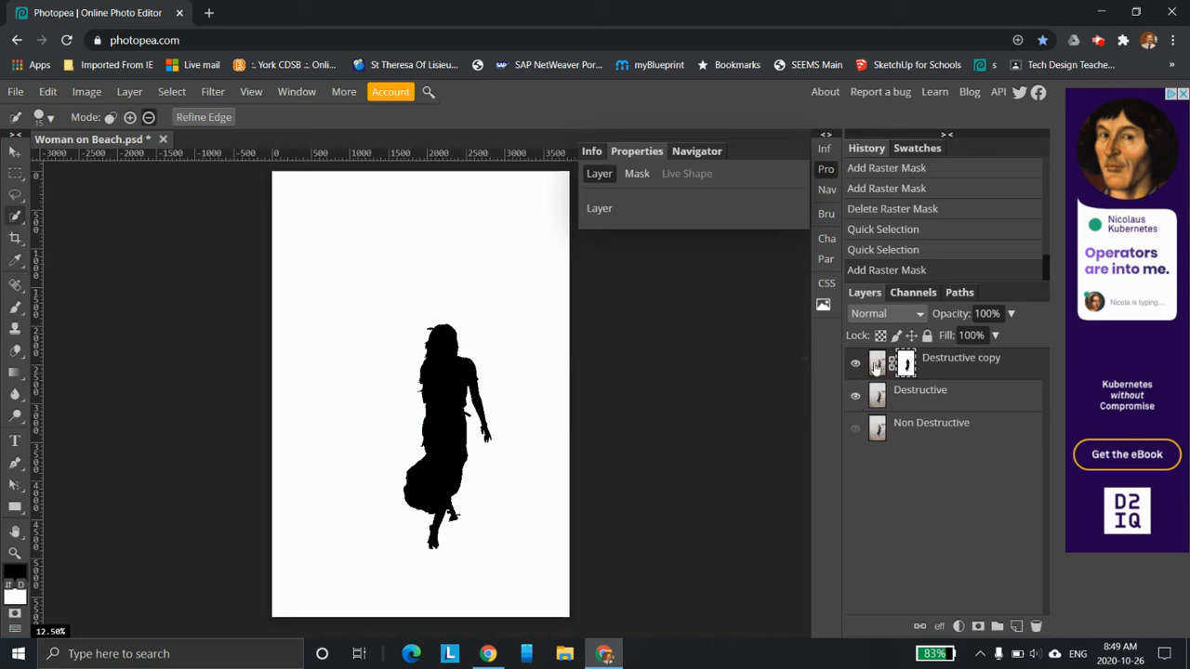
pyautogui.keyDown('alt'); pyautogui.click(899, 367); pyautogui.keyUp('alt')
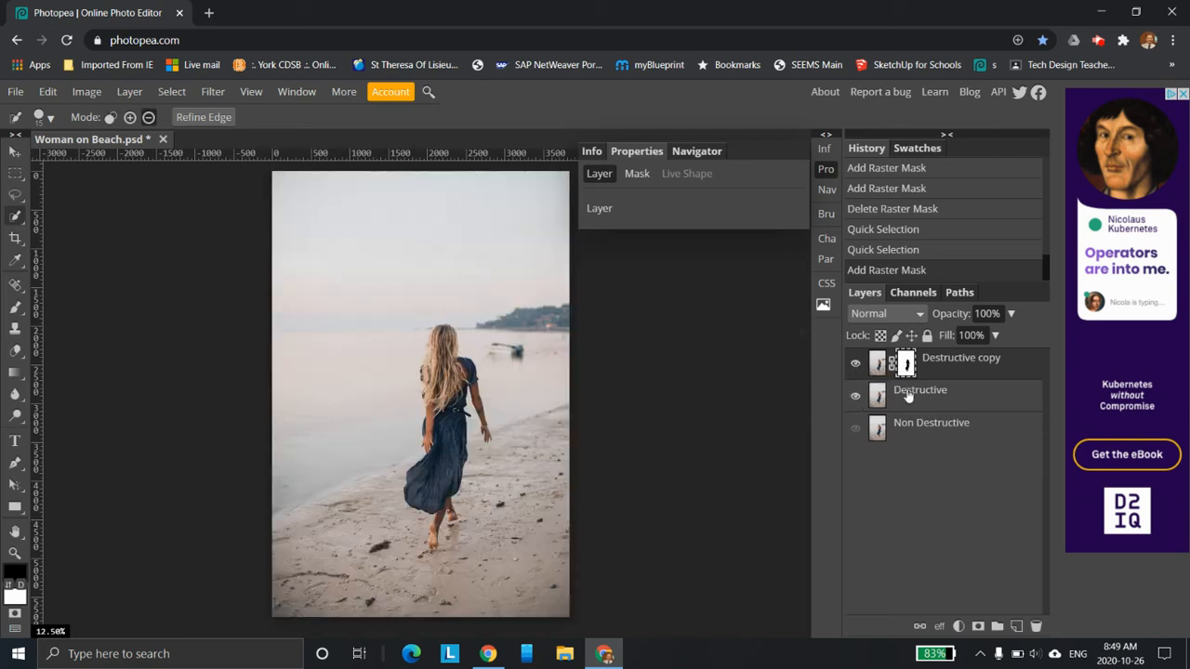
pyautogui.click(856, 399)
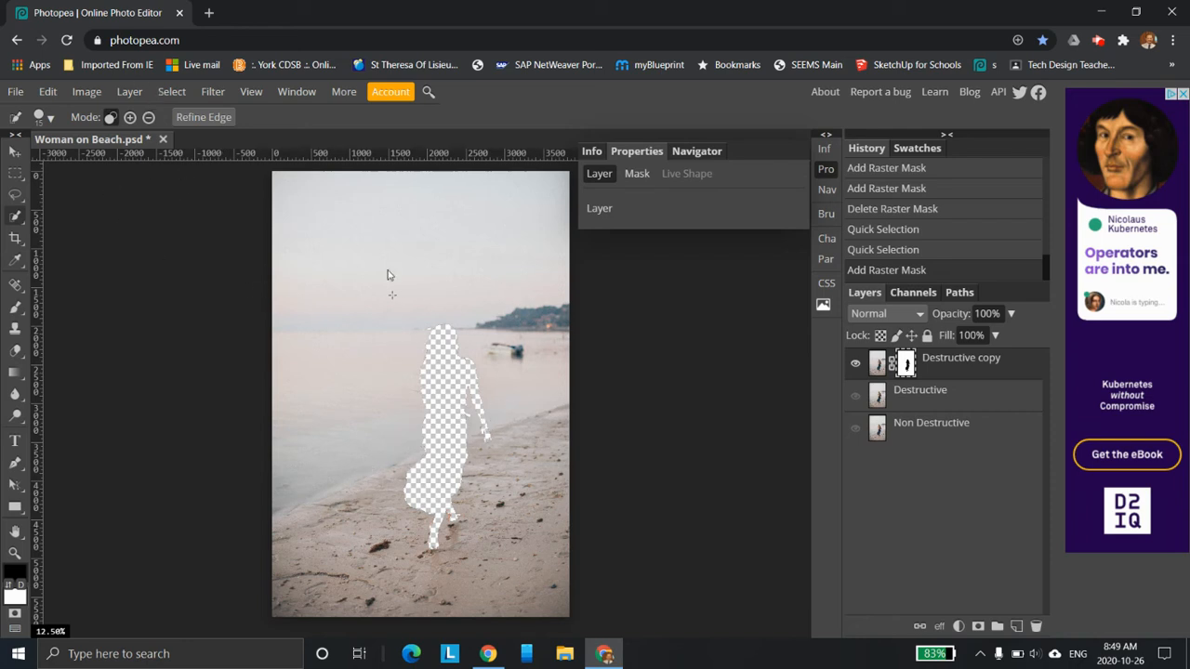
# Clear the selection around the woman and undo the deselection.
pyautogui.click(126, 91)
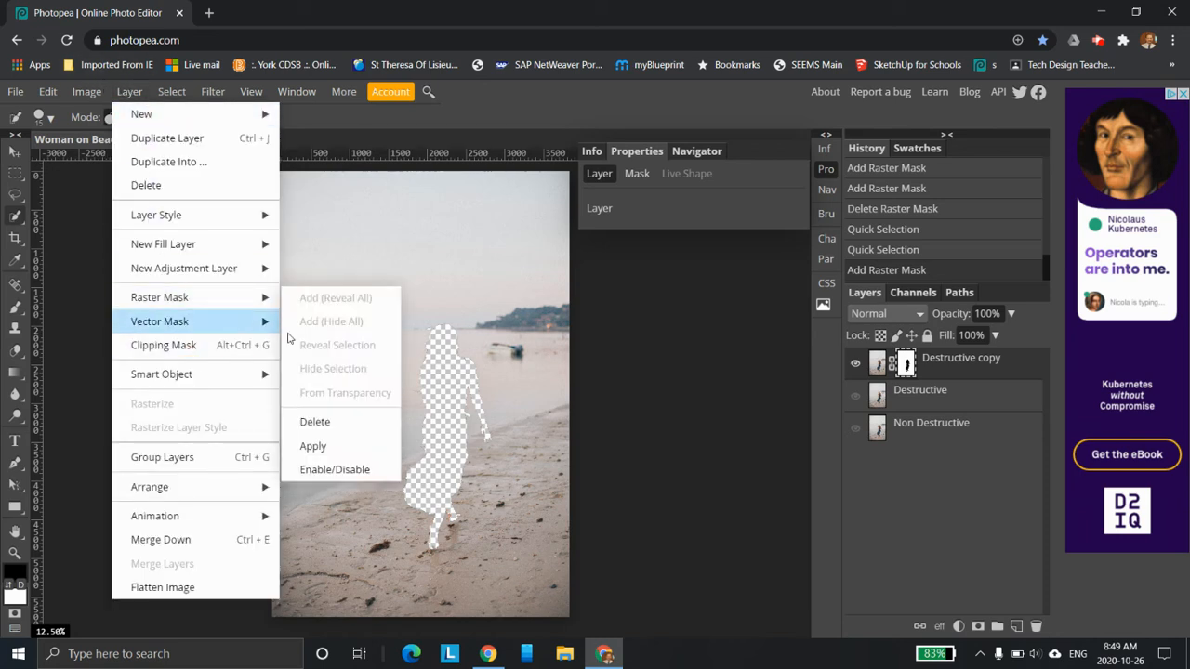
pyautogui.click(913, 362)
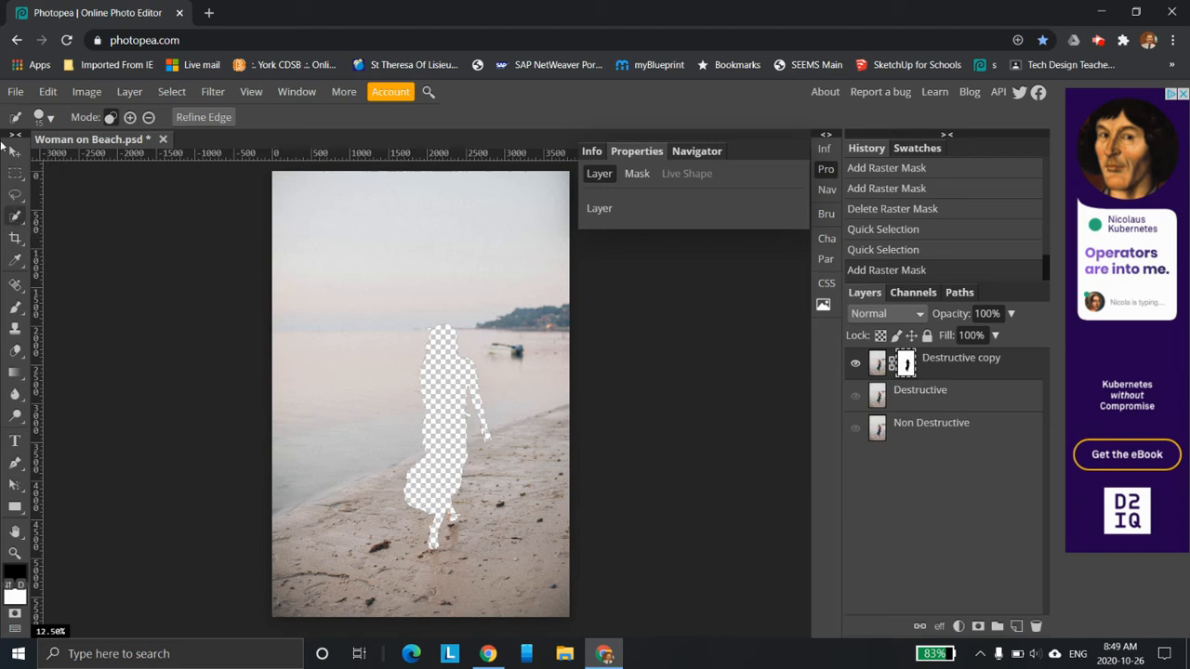
pyautogui.click(129, 92)
pyautogui.moveTo(211, 300)
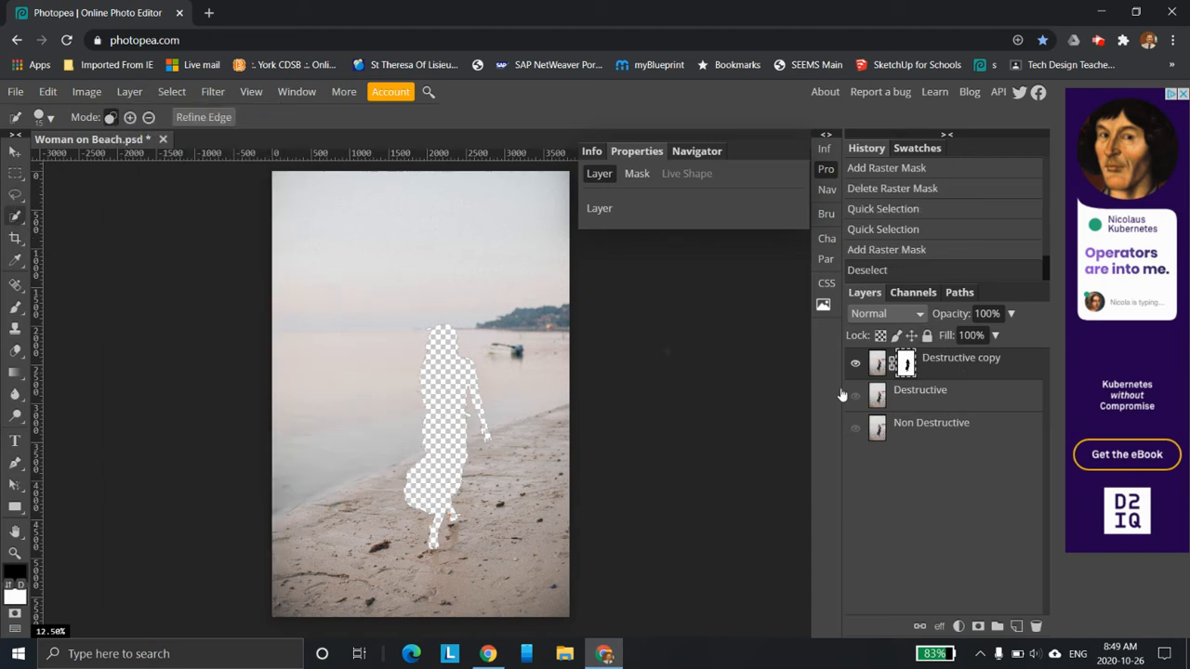
pyautogui.hotkey('ctrl', 'z')
pyautogui.hotkey('ctrl', 'z')
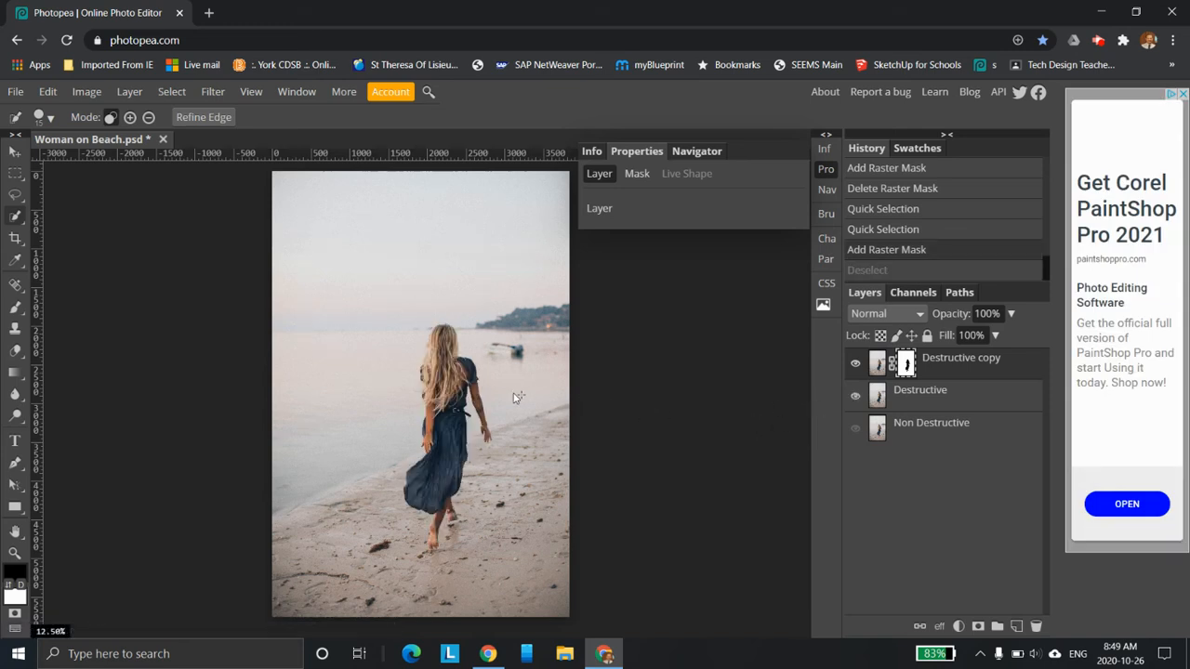
# Toggle the Destructive layer's visibility to examine the masked-out area, and undo the raster mask on Destructive copy.
pyautogui.click(856, 396)
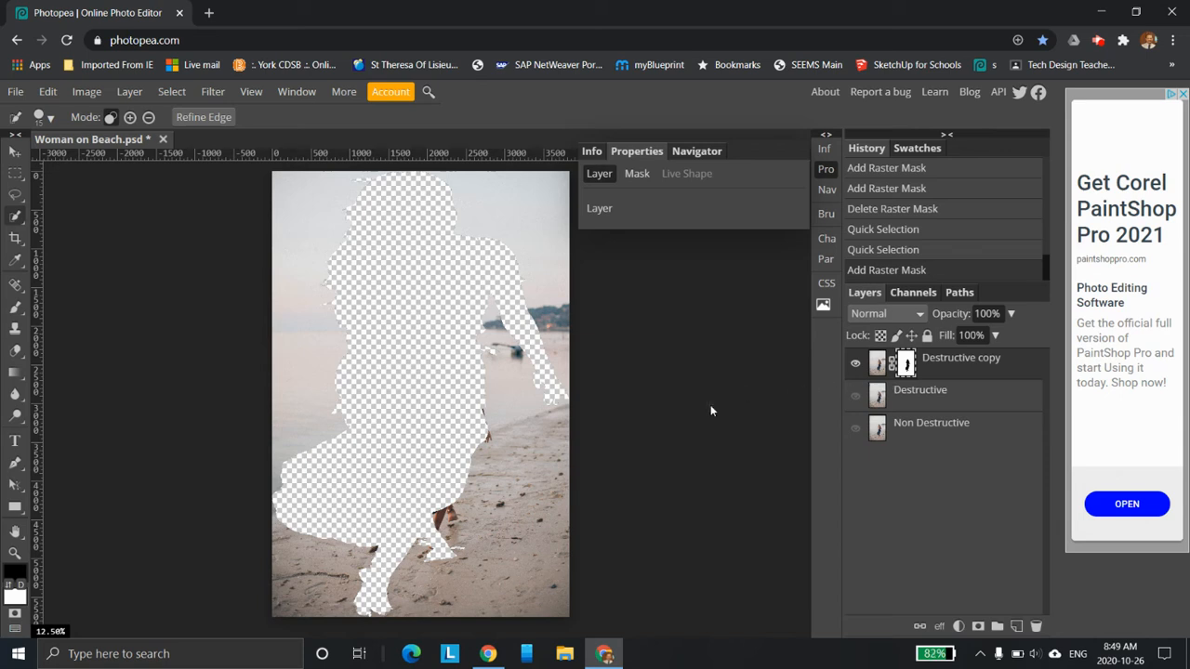
pyautogui.click(855, 396)
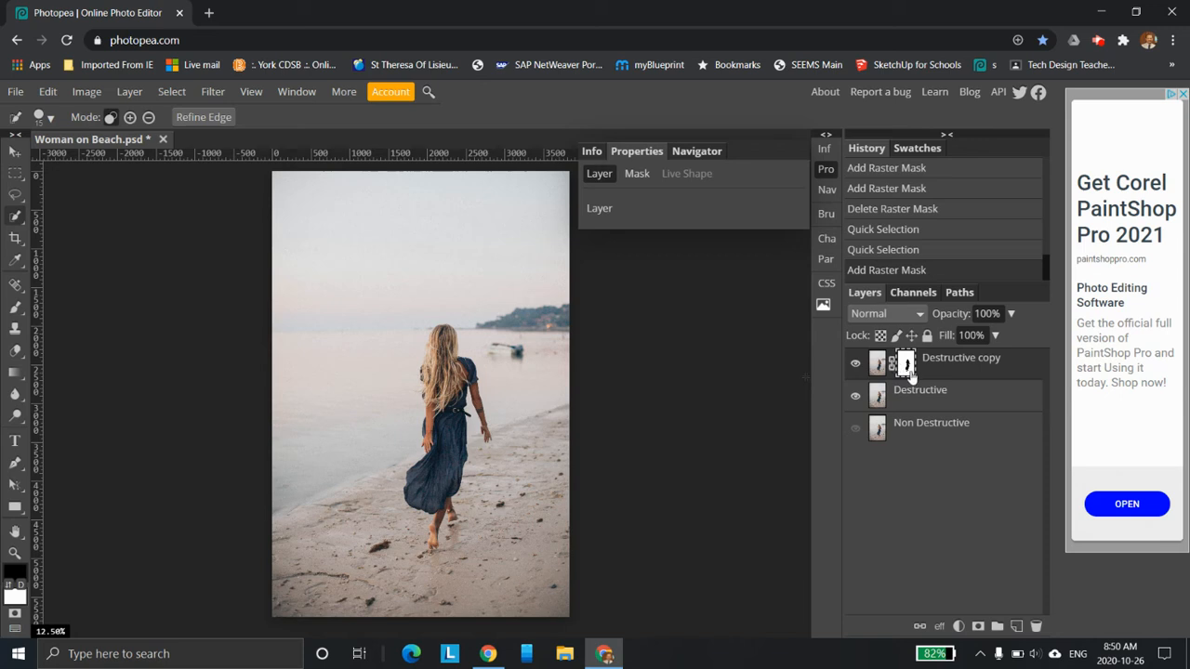
pyautogui.click(879, 365)
pyautogui.click(856, 396)
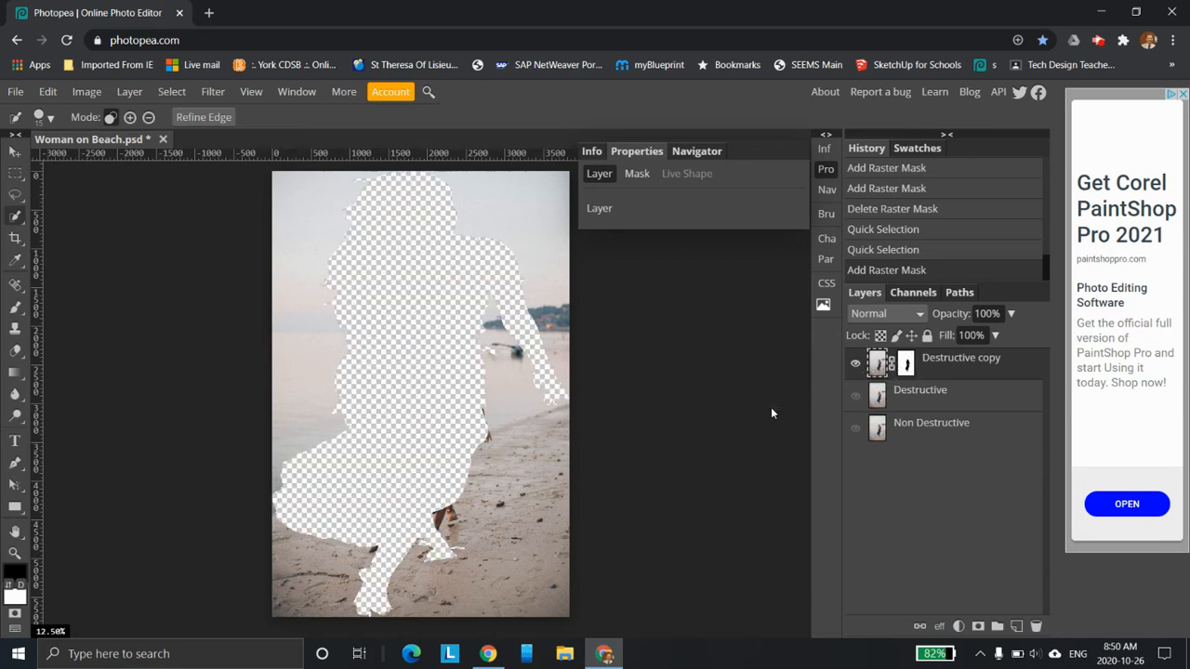
pyautogui.hotkey('ctrl', 'z')
pyautogui.hotkey('ctrl', 'z')
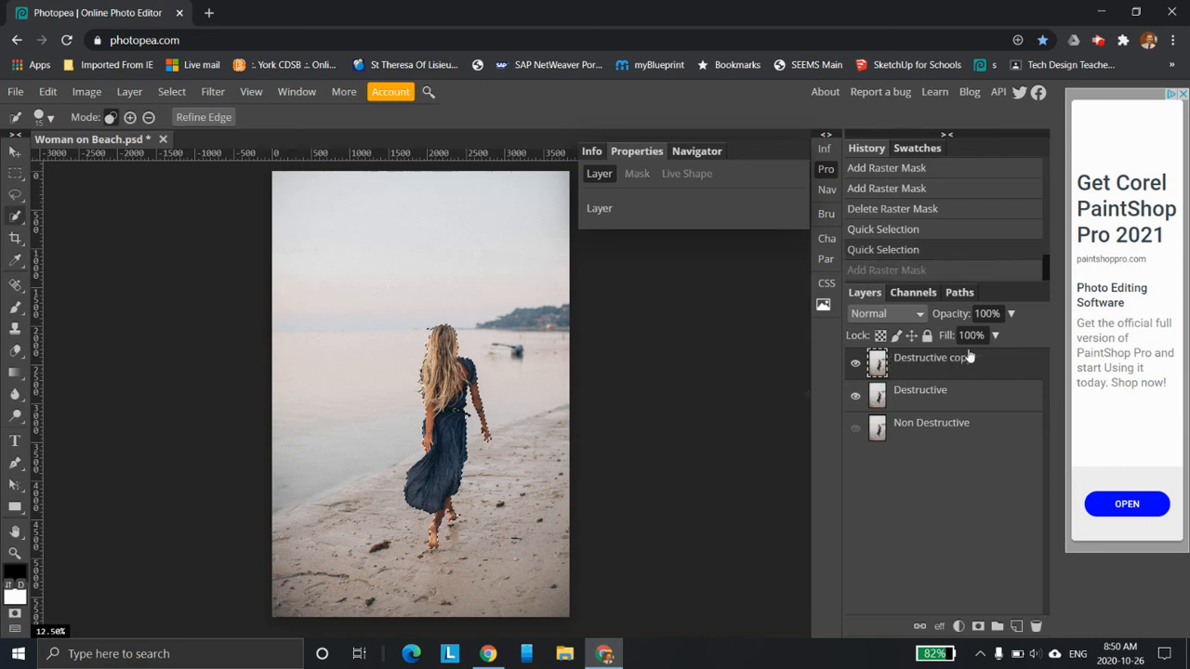
# Add a raster mask to the Destructive copy layer with Hide Selection, using the selection around the woman.
pyautogui.press('alt')
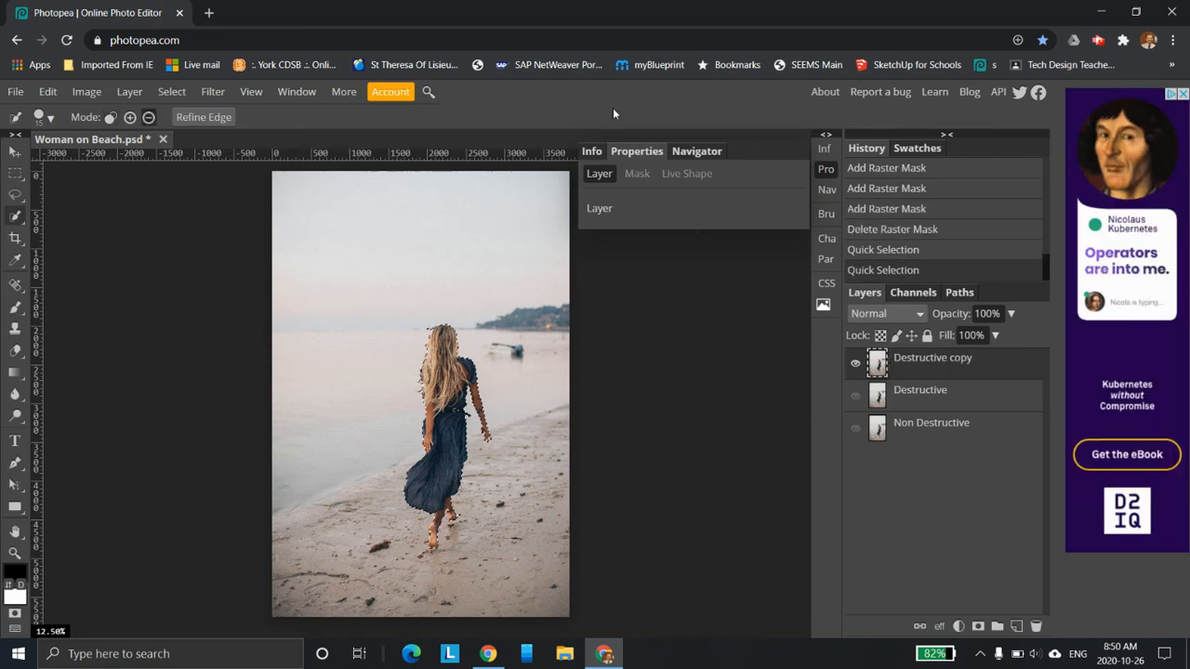
pyautogui.press('shift')
pyautogui.click(117, 94)
pyautogui.moveTo(193, 299)
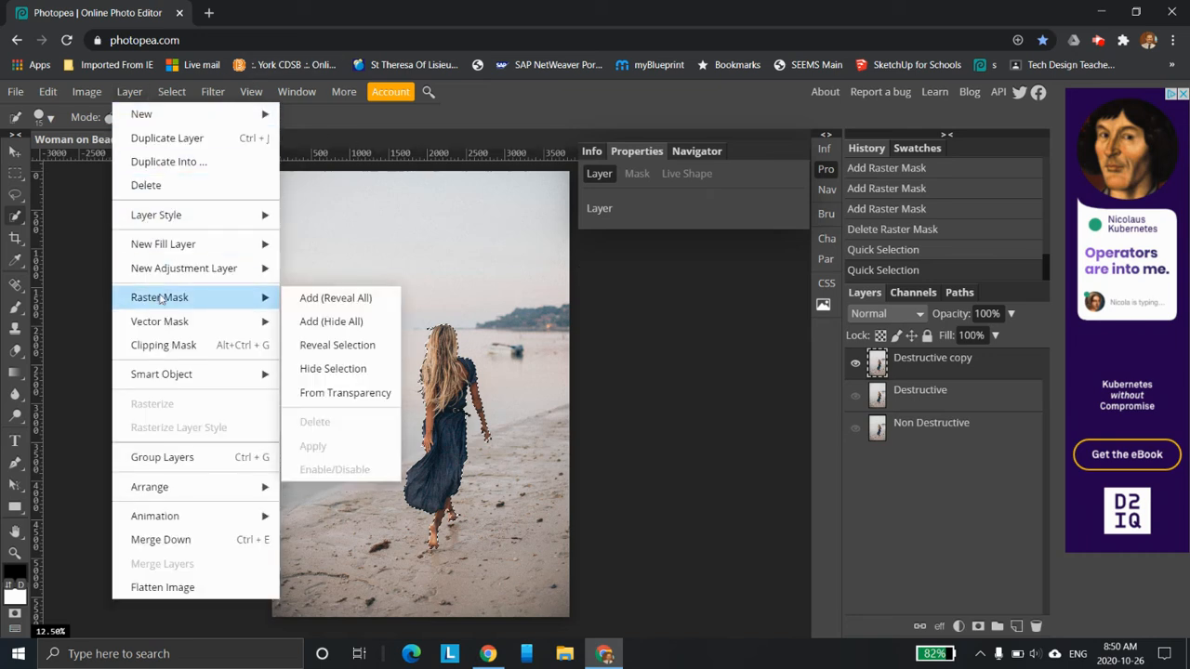
pyautogui.click(336, 370)
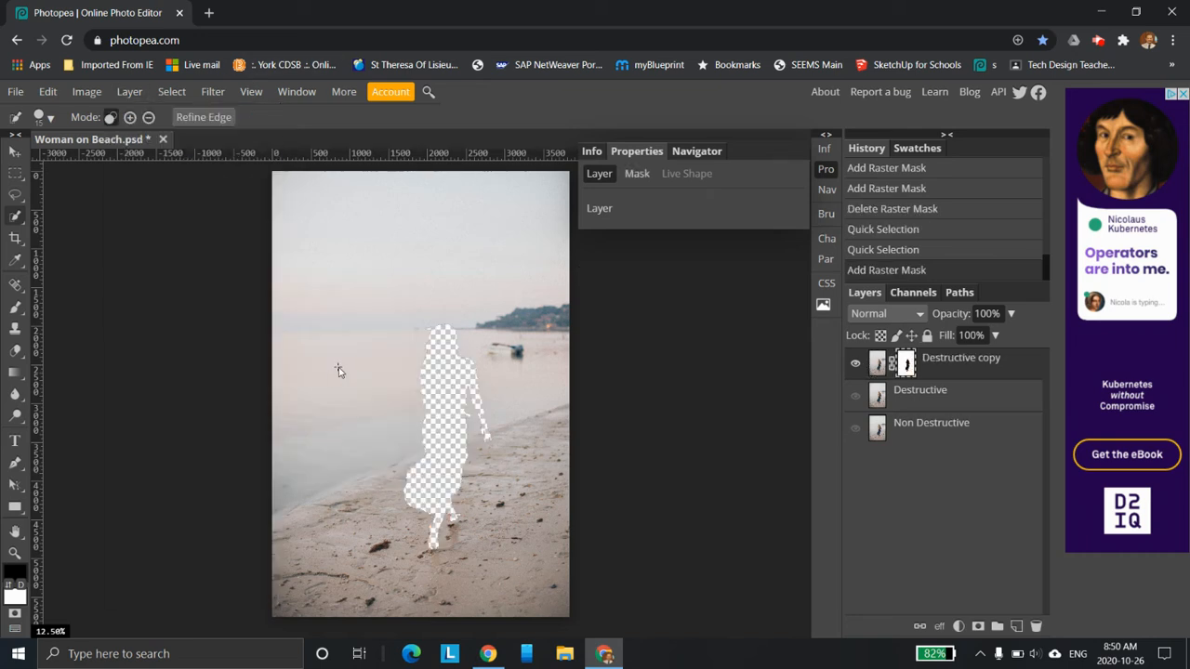
pyautogui.rightClick(970, 366)
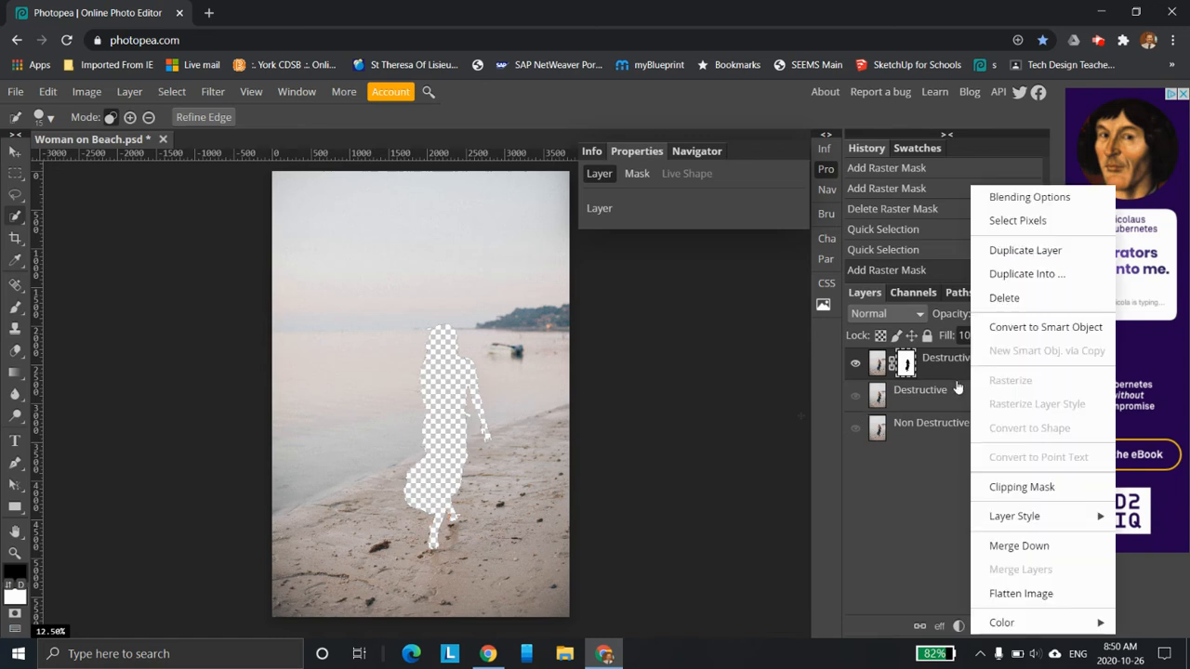
pyautogui.click(944, 509)
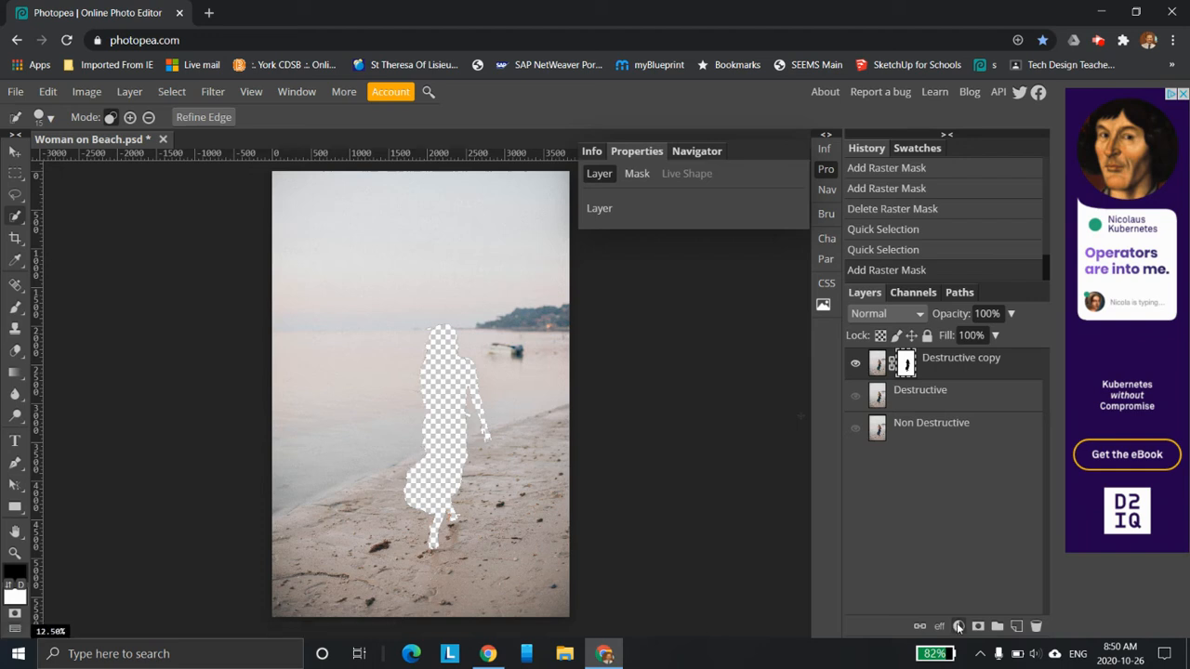
pyautogui.click(960, 629)
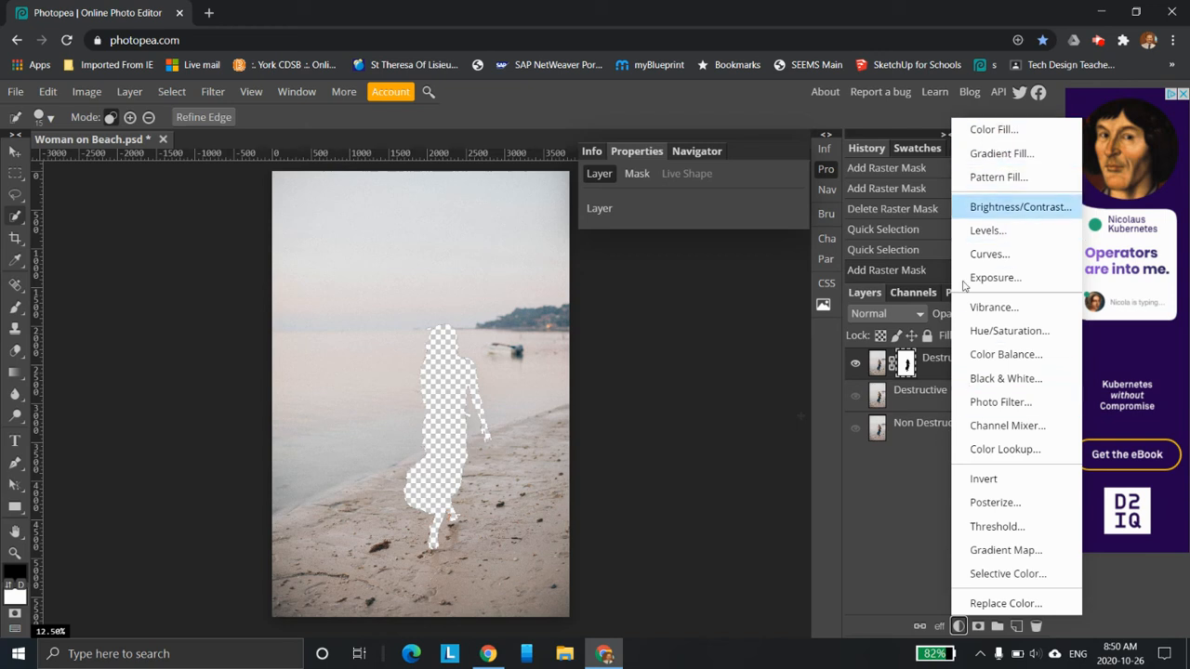
pyautogui.click(903, 468)
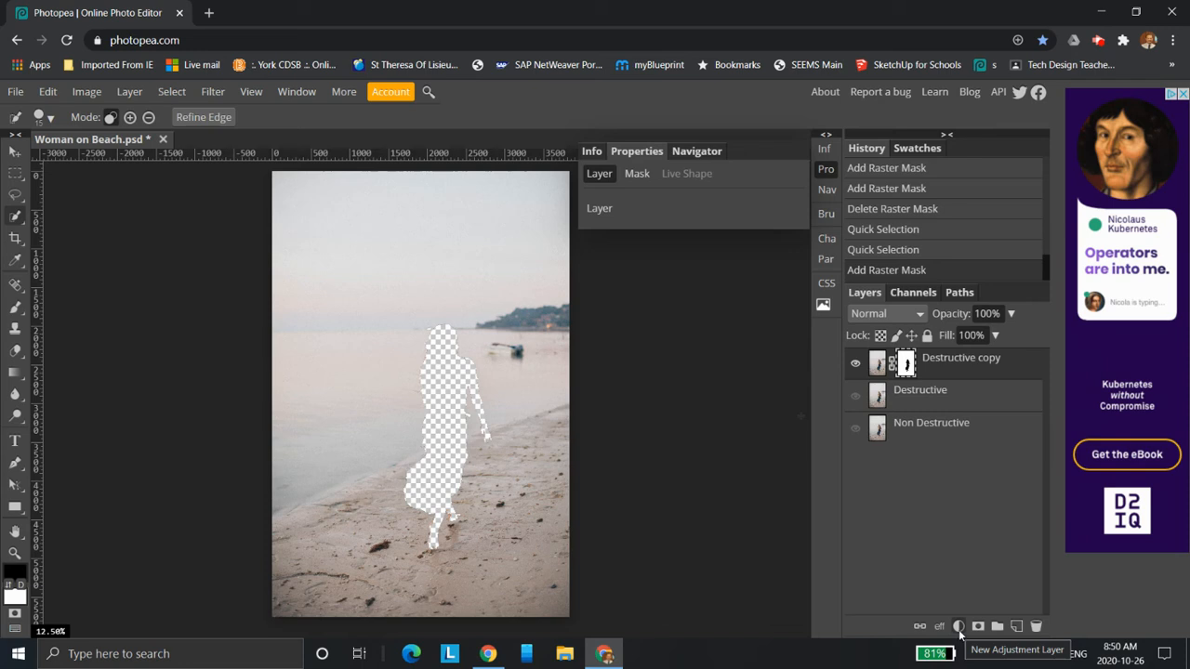
# Add a Color Fill layer and place it directly beneath the Destructive copy layer.
pyautogui.click(958, 627)
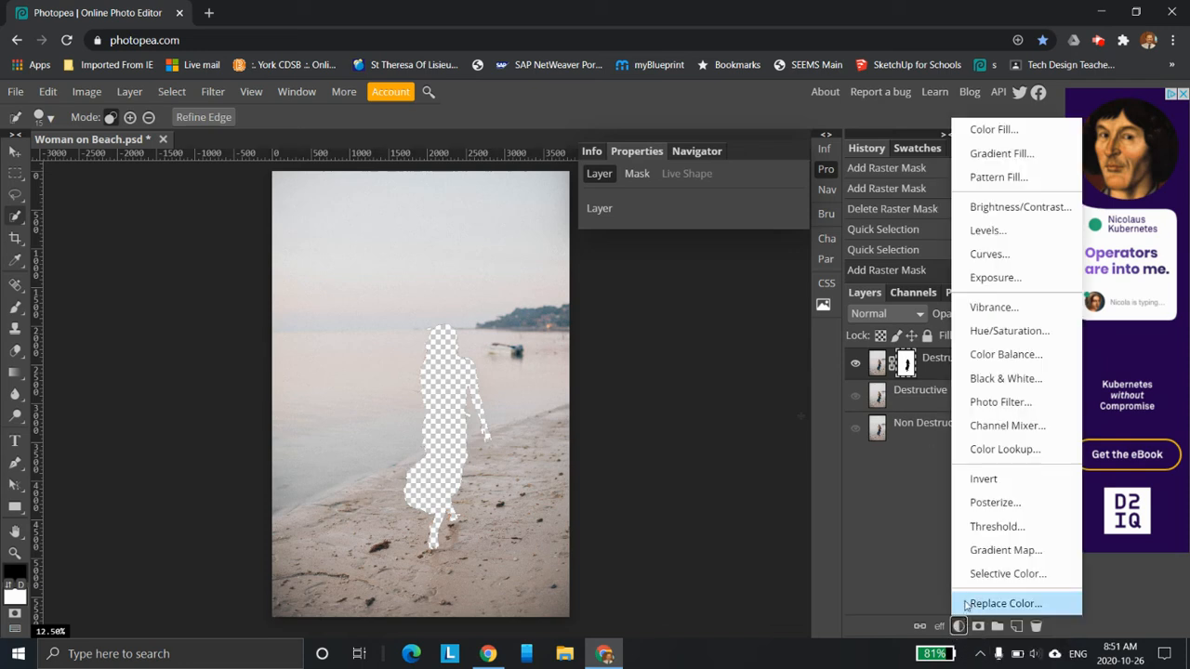
pyautogui.click(987, 130)
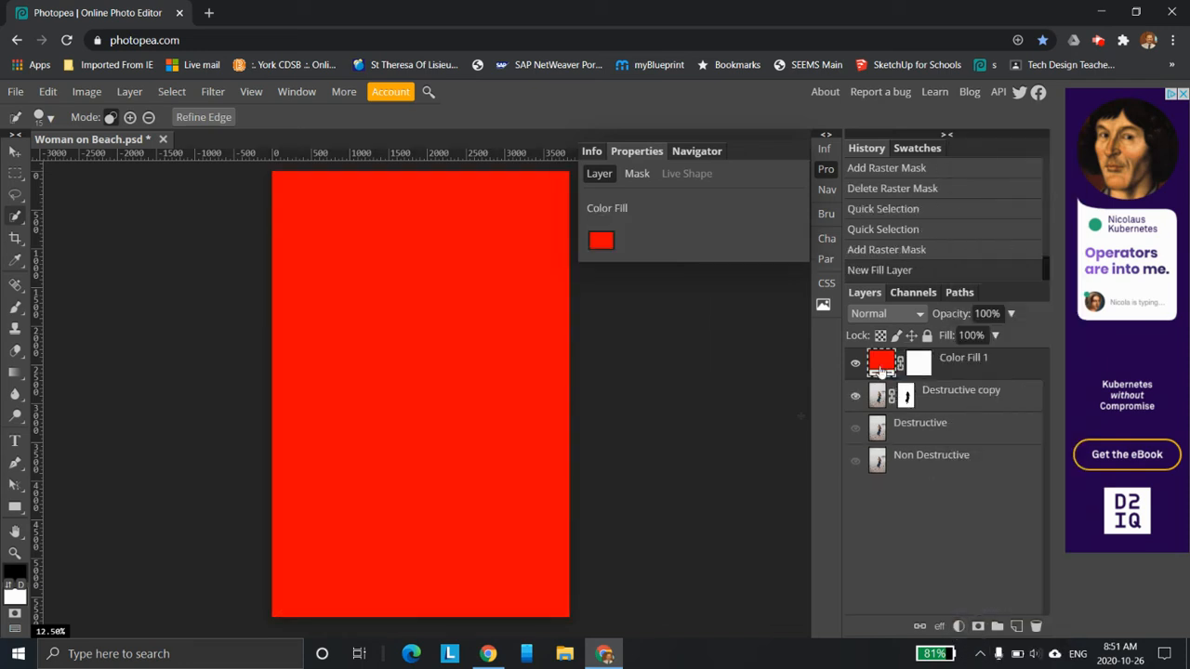
pyautogui.moveTo(976, 361); pyautogui.dragTo(979, 405)
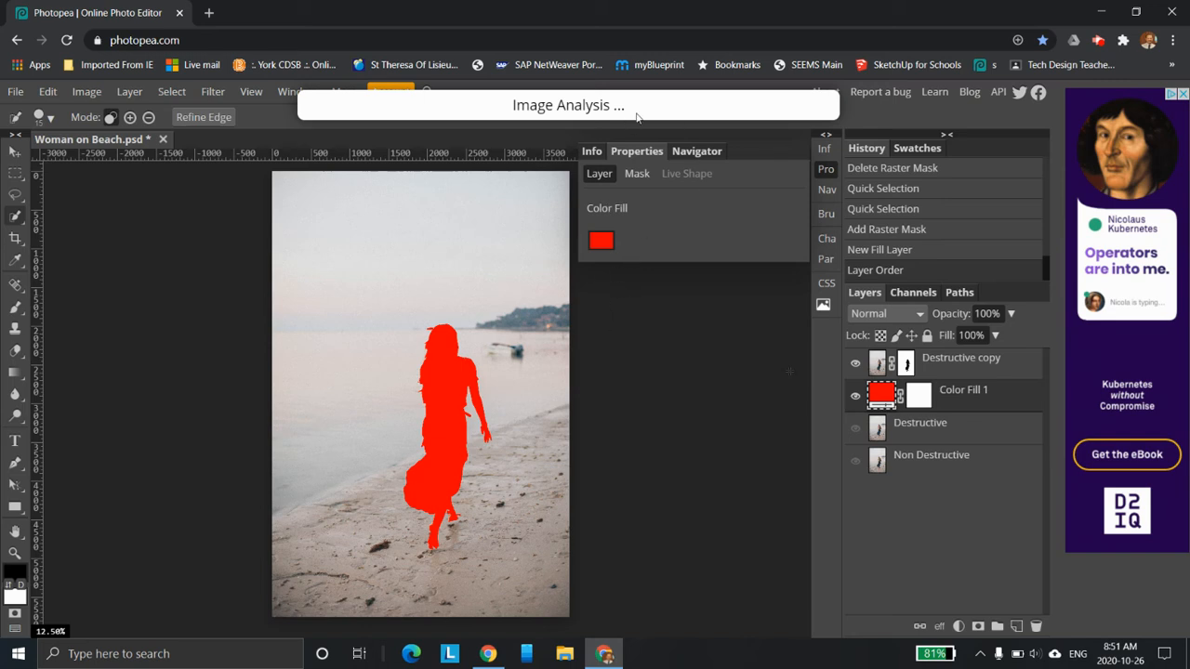
# Set the Color Fill layer's color to black.
pyautogui.click(601, 242)
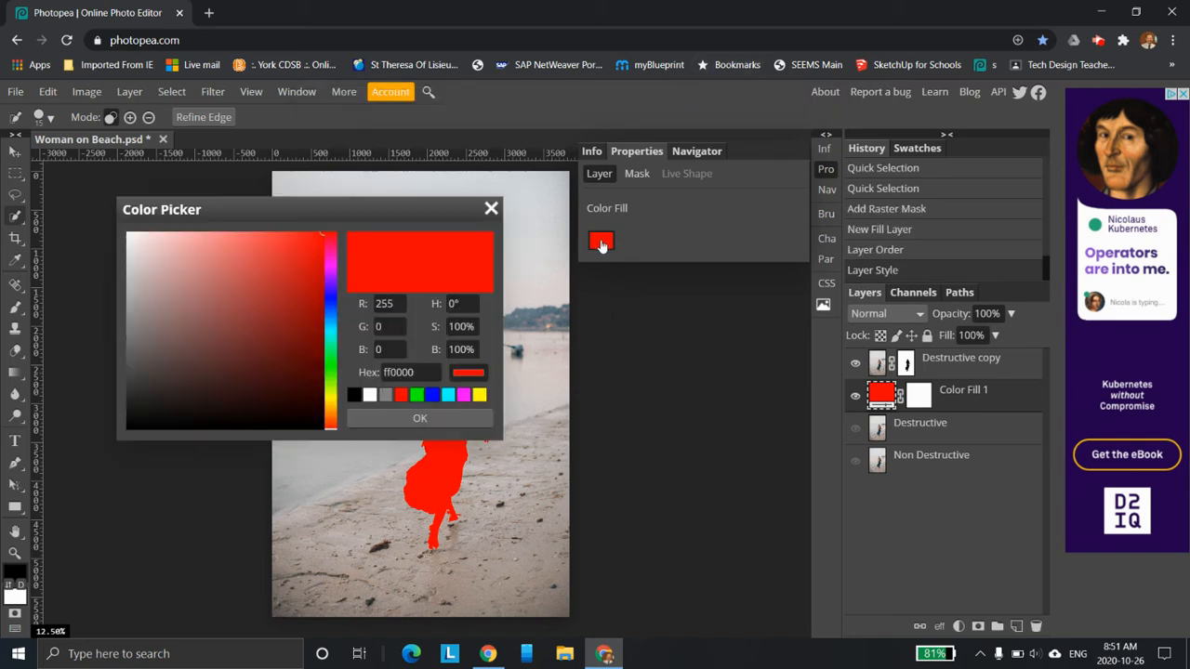
pyautogui.click(355, 395)
pyautogui.click(372, 419)
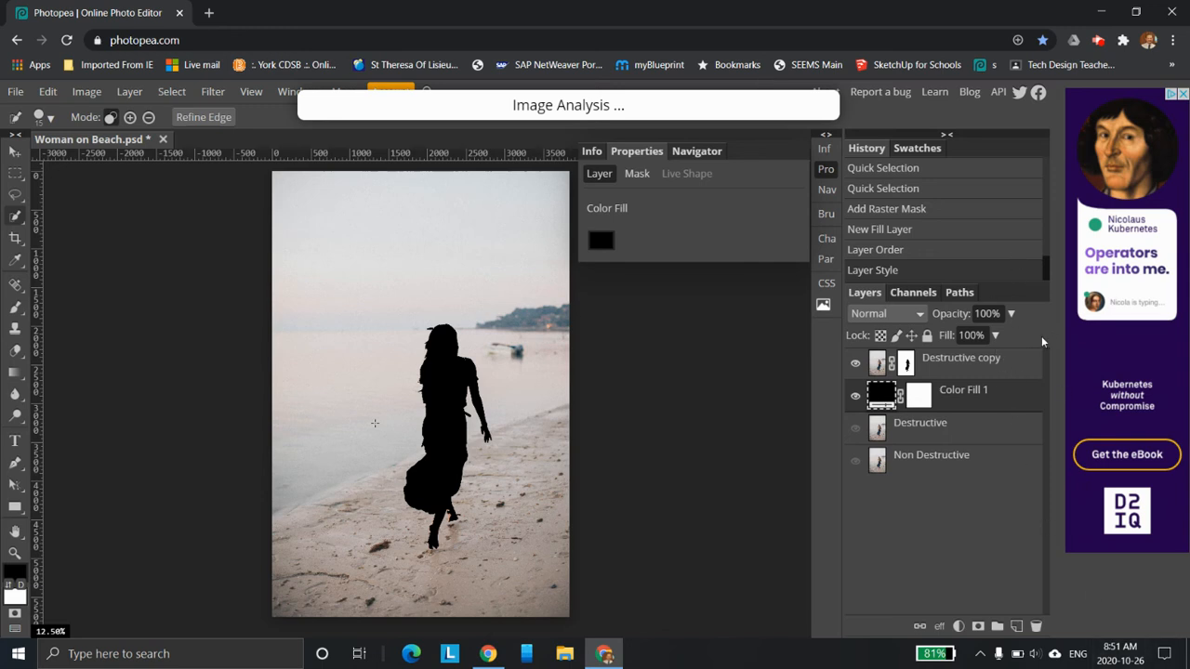
# Select the Destructive copy layer, switch to the Move tool, and toggle the Color Fill layer's visibility to compare the cut-out.
pyautogui.click(973, 367)
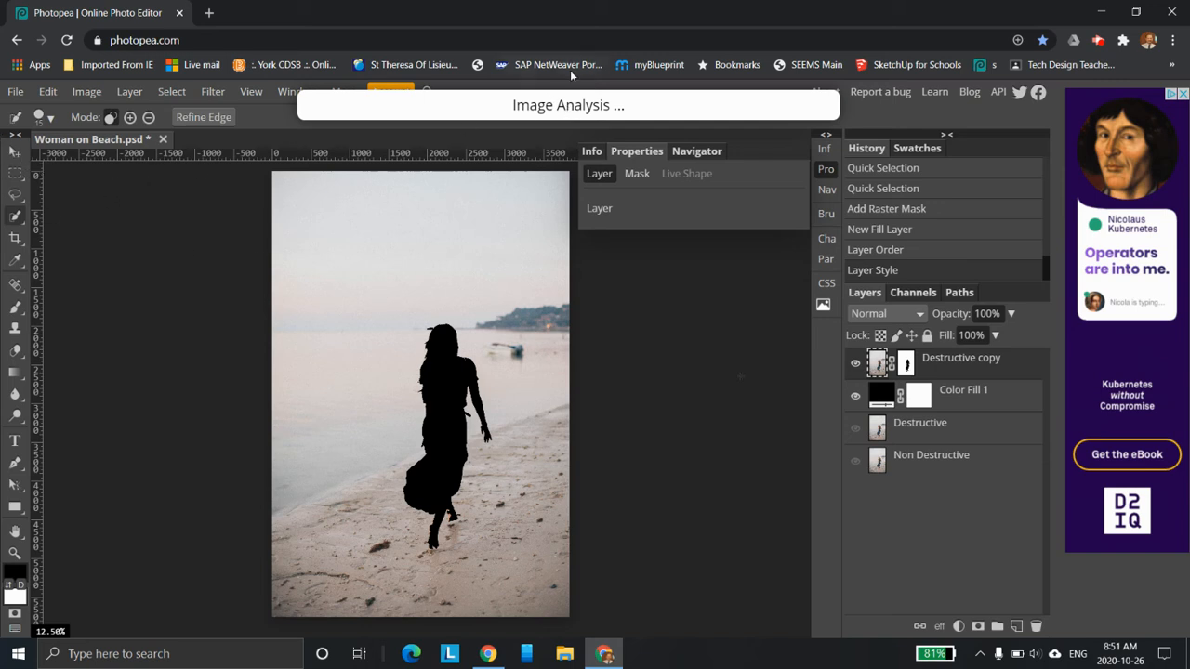
pyautogui.click(14, 152)
pyautogui.moveTo(482, 300)
pyautogui.mouseDown()
pyautogui.moveTo(375, 312)
pyautogui.moveTo(437, 302)
pyautogui.moveTo(391, 297)
pyautogui.moveTo(521, 295)
pyautogui.moveTo(493, 301)
pyautogui.mouseUp()
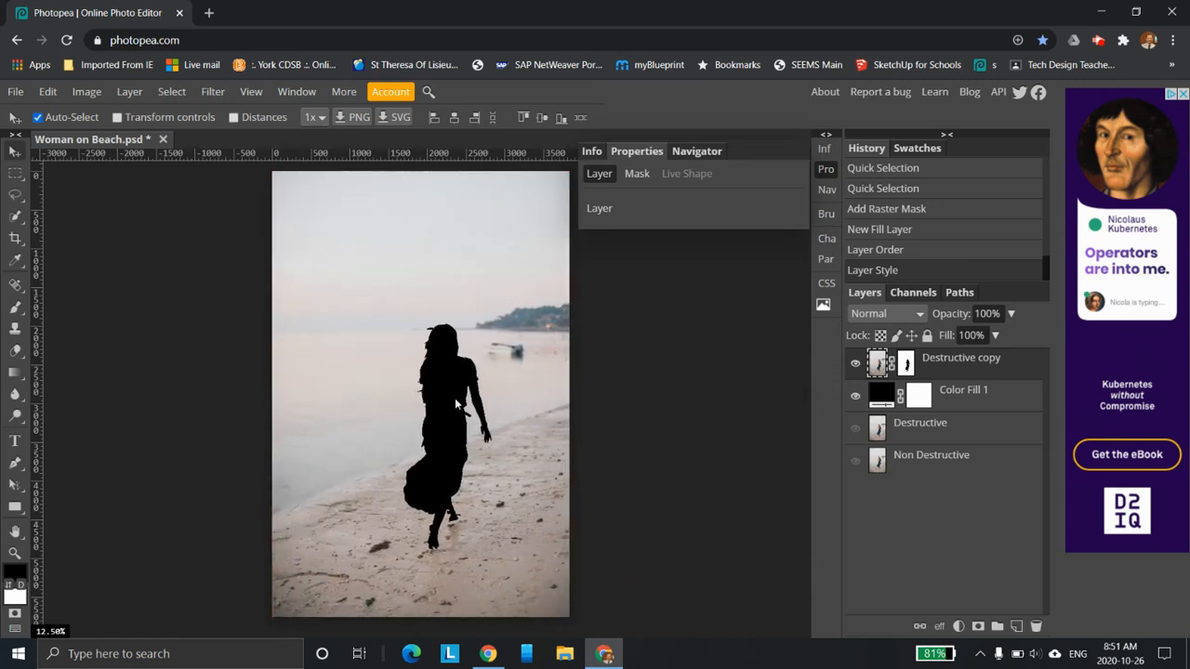
pyautogui.click(855, 397)
pyautogui.click(856, 397)
# Unlink the raster mask from the Destructive copy image and move only the mask leftward, placing the silhouette beside the woman.
pyautogui.click(893, 364)
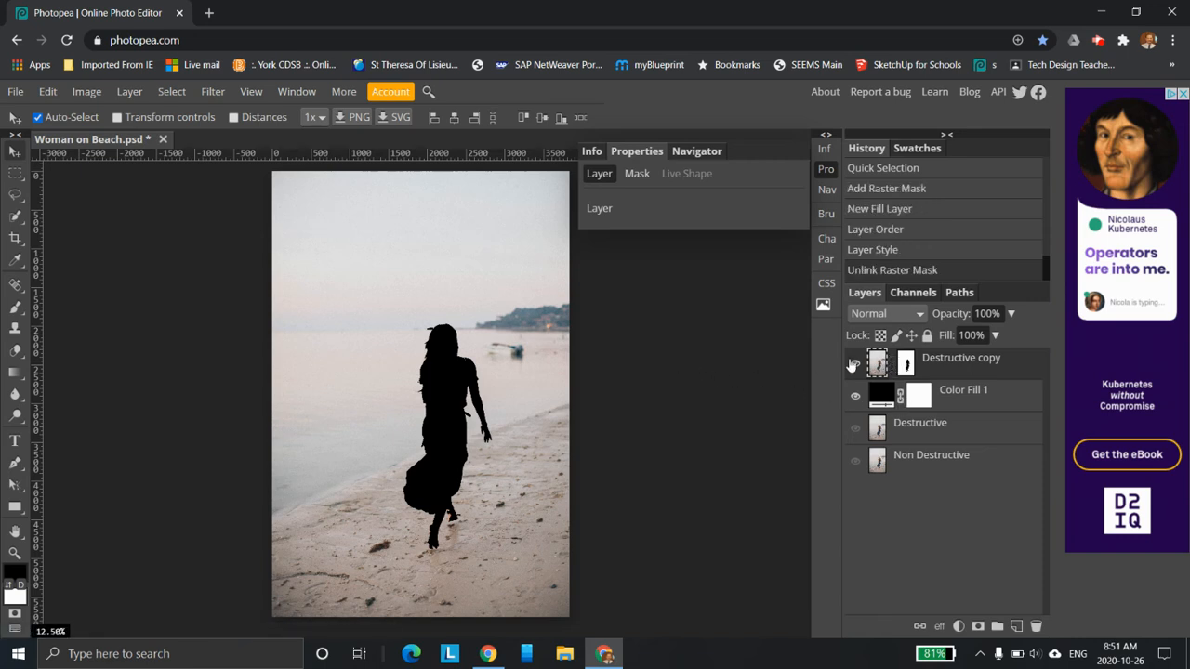
pyautogui.click(906, 363)
pyautogui.moveTo(547, 302); pyautogui.dragTo(487, 308)
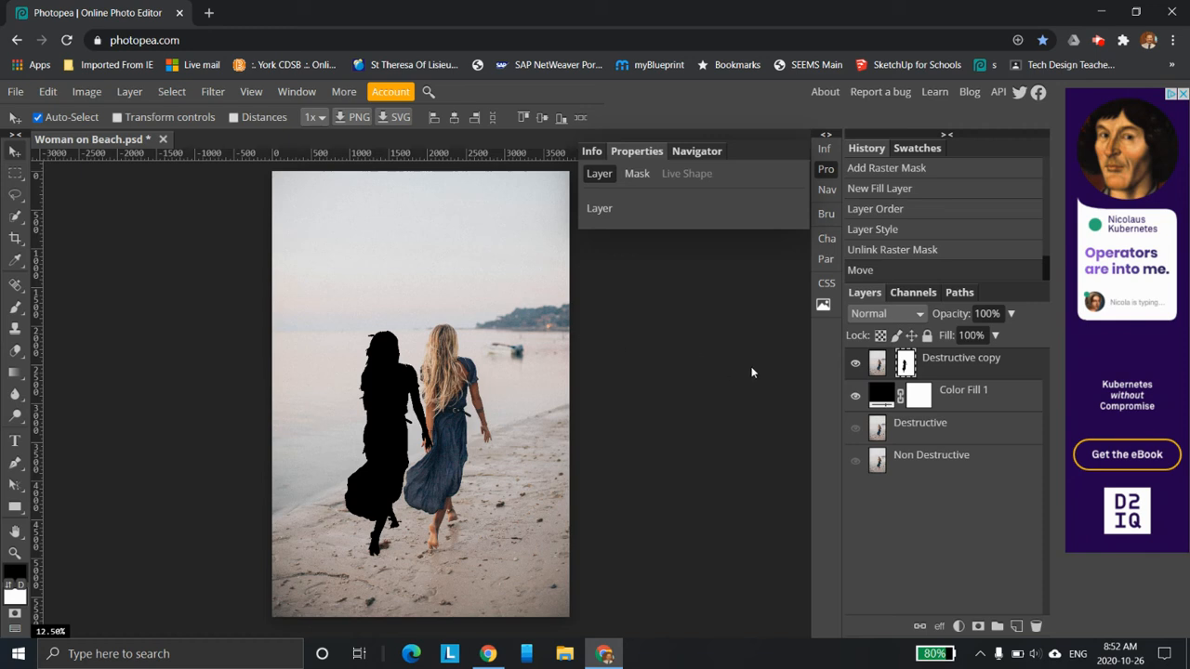
pyautogui.moveTo(492, 306)
pyautogui.mouseDown()
pyautogui.moveTo(494, 213)
pyautogui.moveTo(468, 299)
pyautogui.moveTo(491, 294)
pyautogui.moveTo(490, 304)
pyautogui.mouseUp()
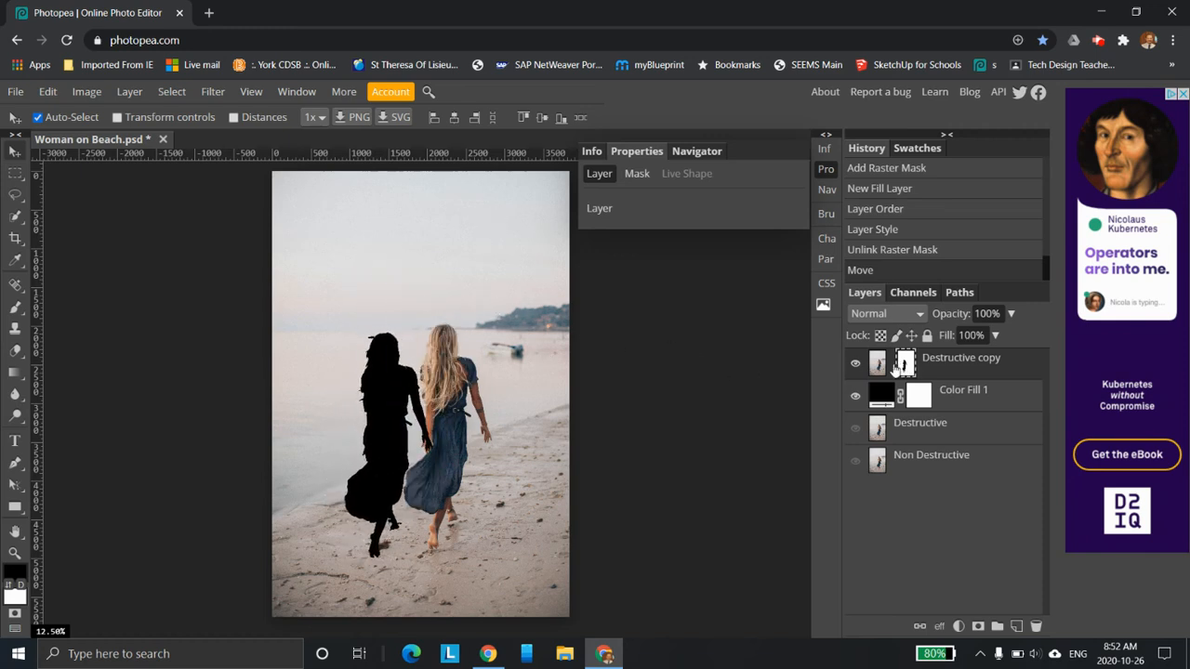
# Relink the raster mask to the Destructive copy layer, and disable and re-enable the mask.
pyautogui.click(891, 364)
pyautogui.moveTo(553, 329)
pyautogui.mouseDown()
pyautogui.moveTo(488, 328)
pyautogui.moveTo(566, 330)
pyautogui.moveTo(554, 331)
pyautogui.mouseUp()
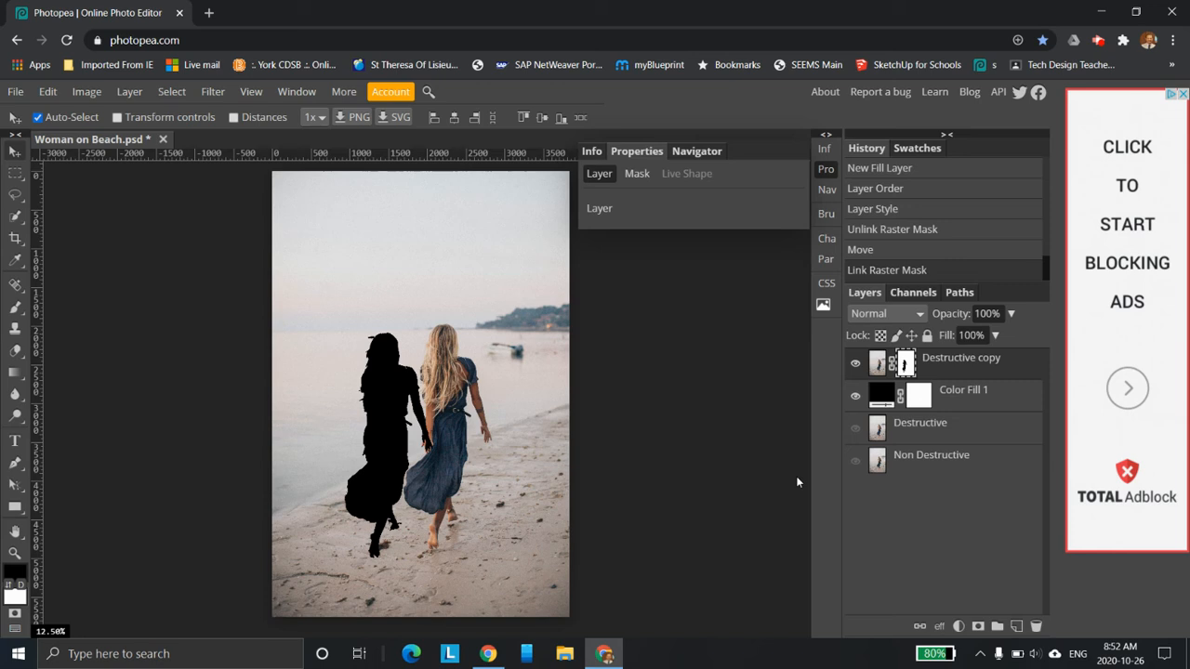
pyautogui.rightClick(901, 363)
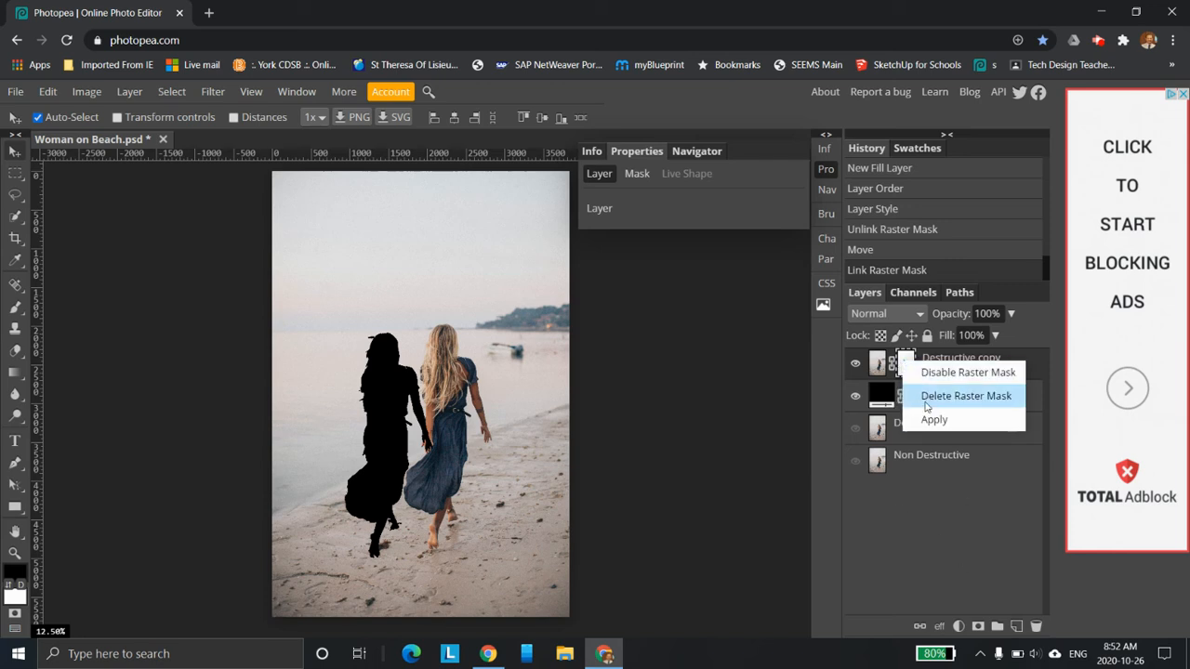
pyautogui.click(978, 378)
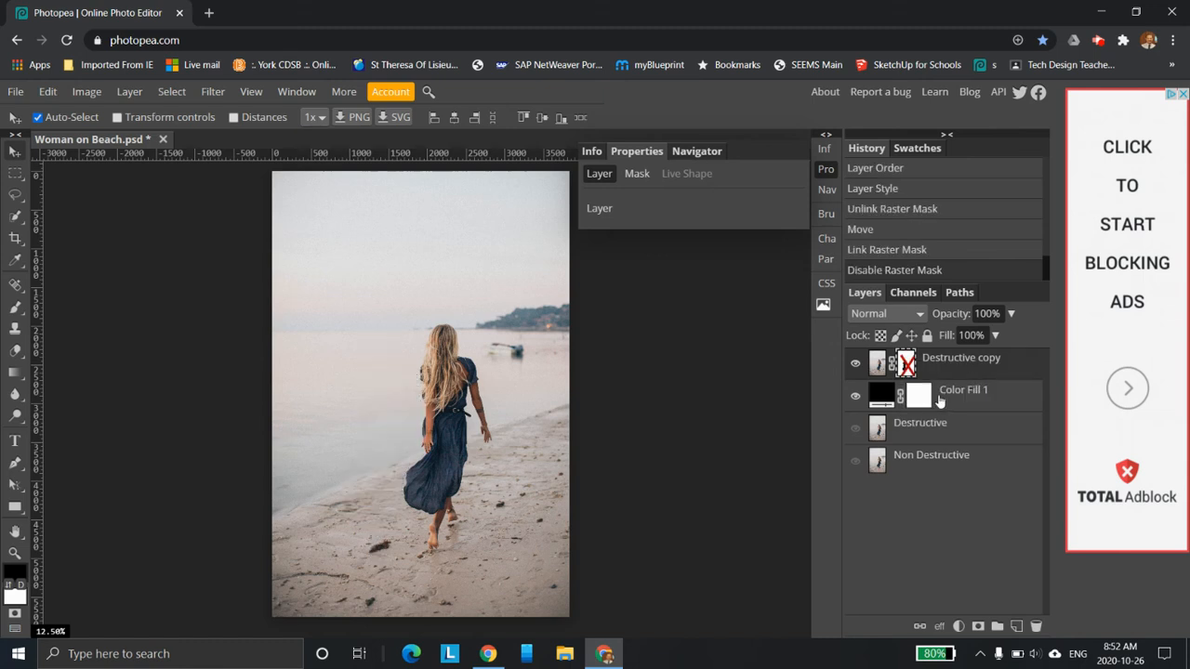
pyautogui.rightClick(906, 364)
pyautogui.click(920, 377)
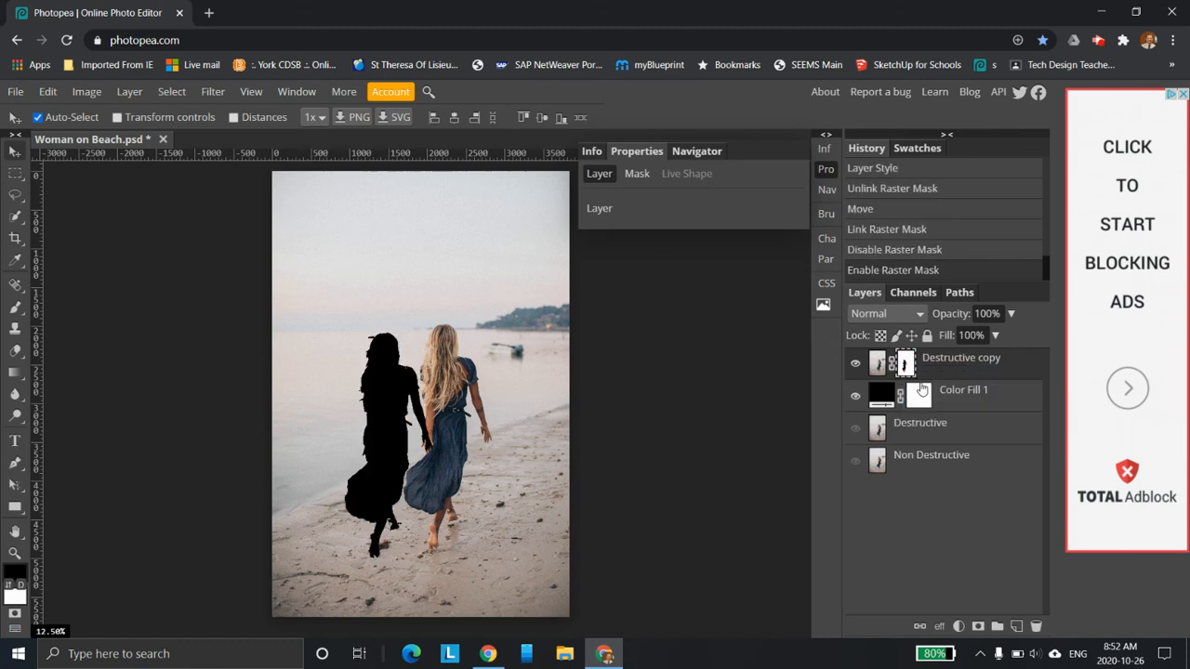
# Show only the Non Destructive layer to examine the original photo, and restore the previous visibility of all layers.
pyautogui.click(997, 474)
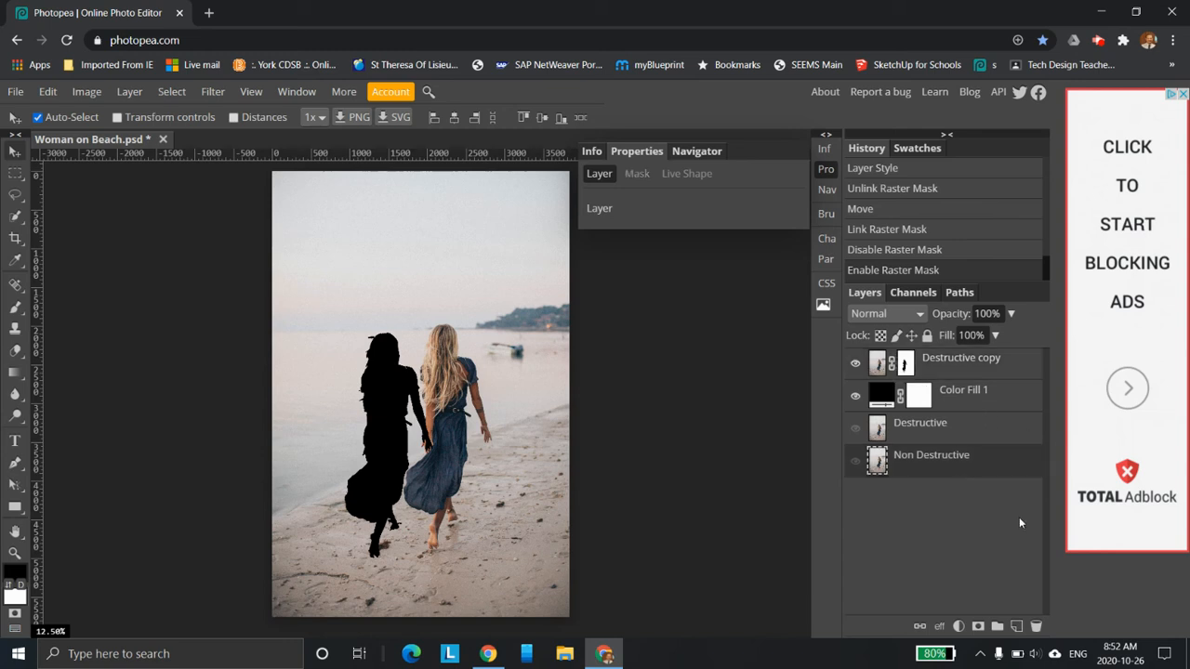
pyautogui.click(856, 462)
pyautogui.click(855, 361)
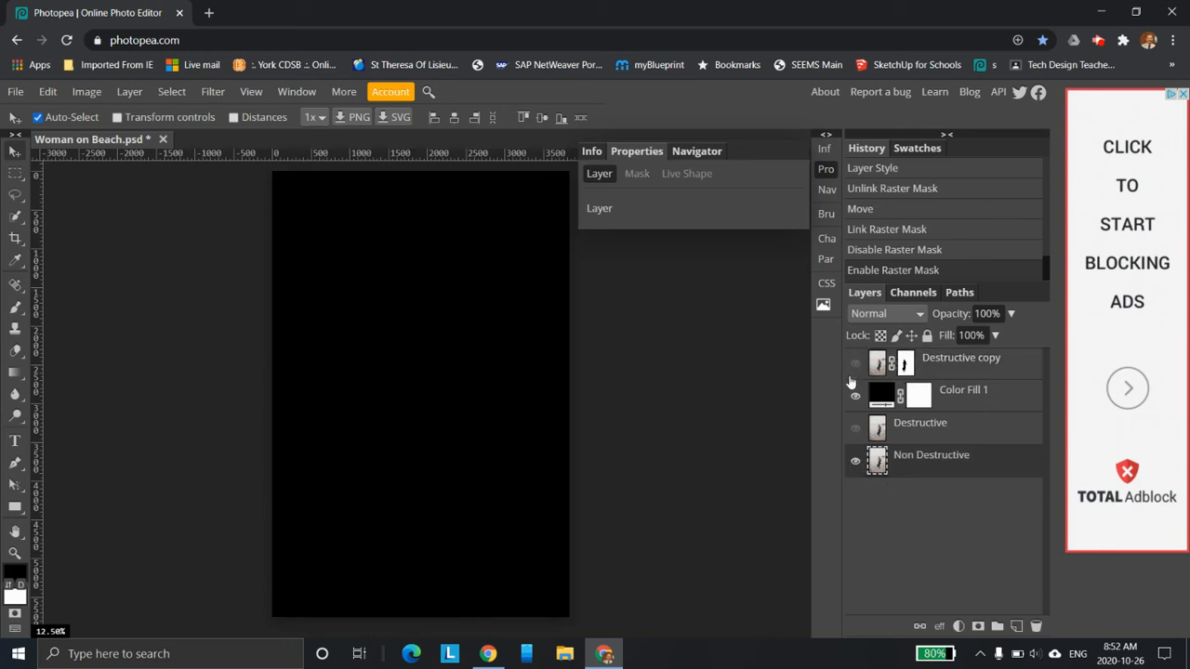
pyautogui.click(855, 396)
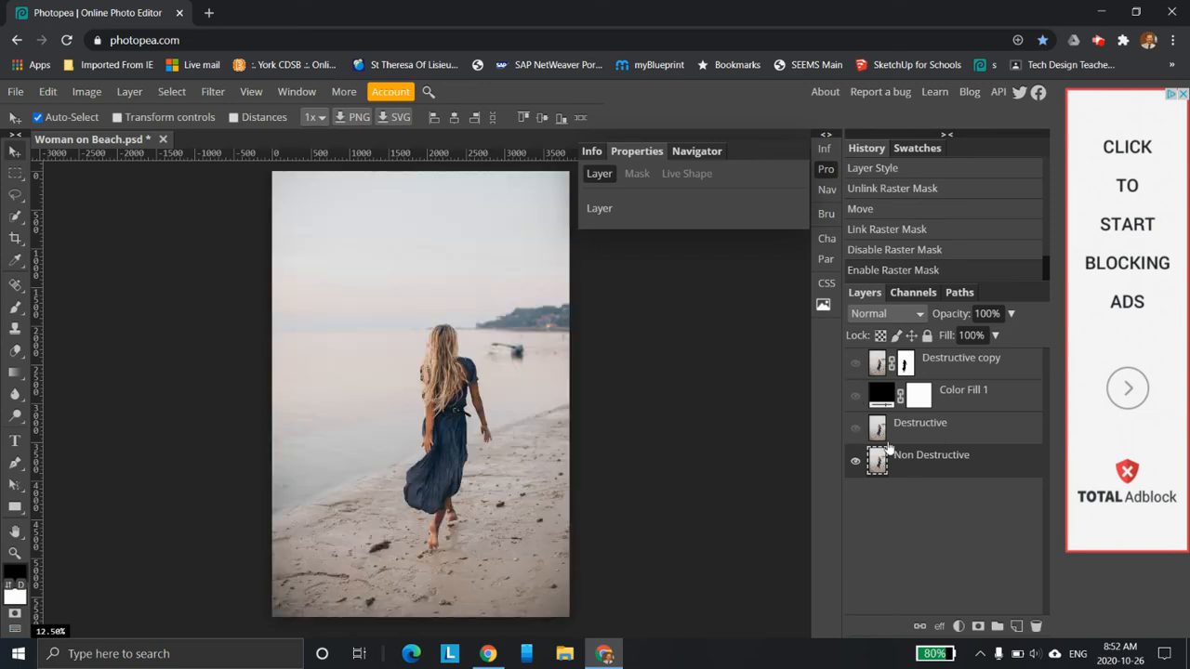
pyautogui.click(855, 363)
pyautogui.click(855, 396)
pyautogui.click(855, 462)
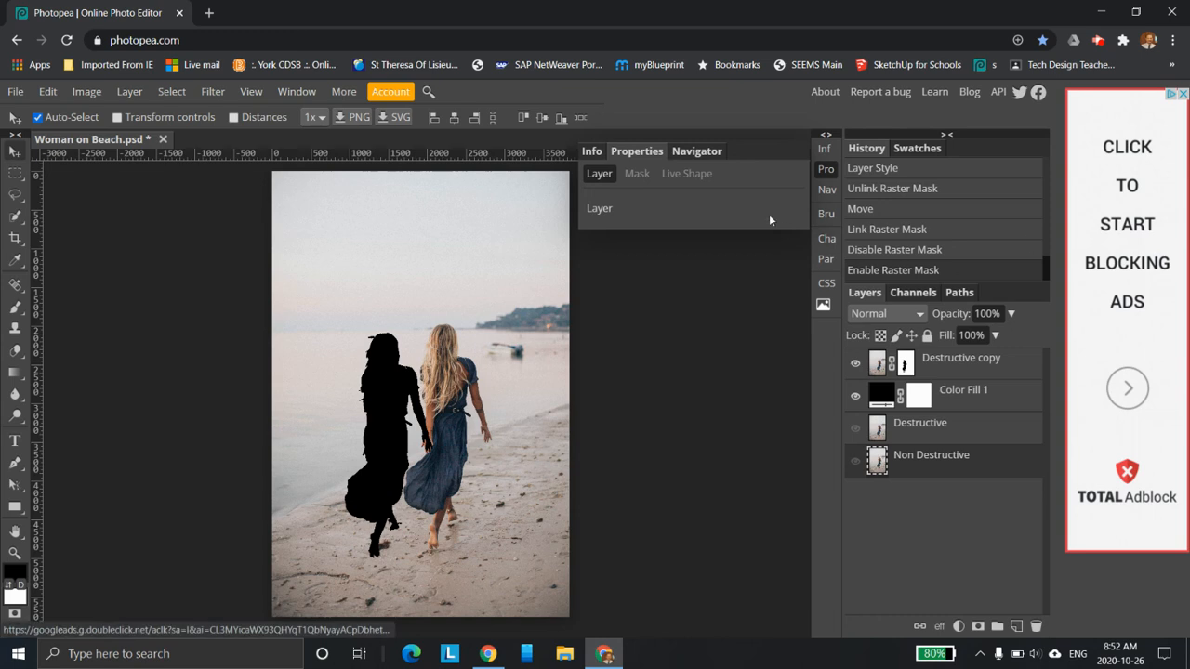
# Leave the editor page and discard the unsaved changes to Woman on Beach.psd.
pyautogui.click(17, 40)
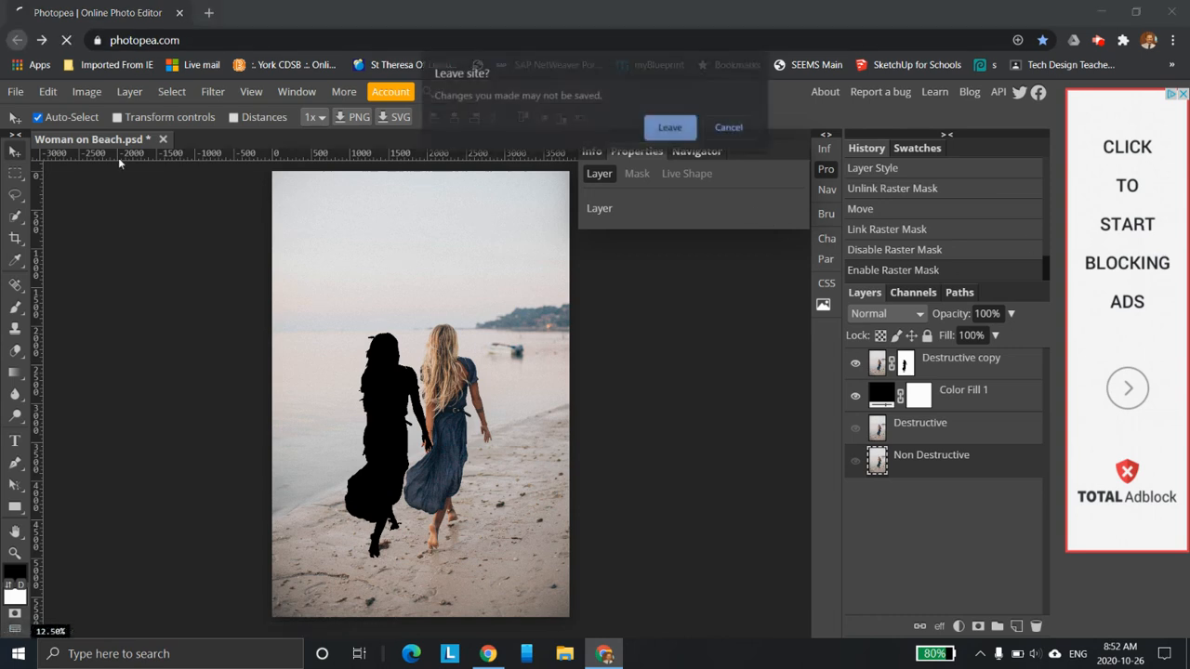
pyautogui.click(670, 127)
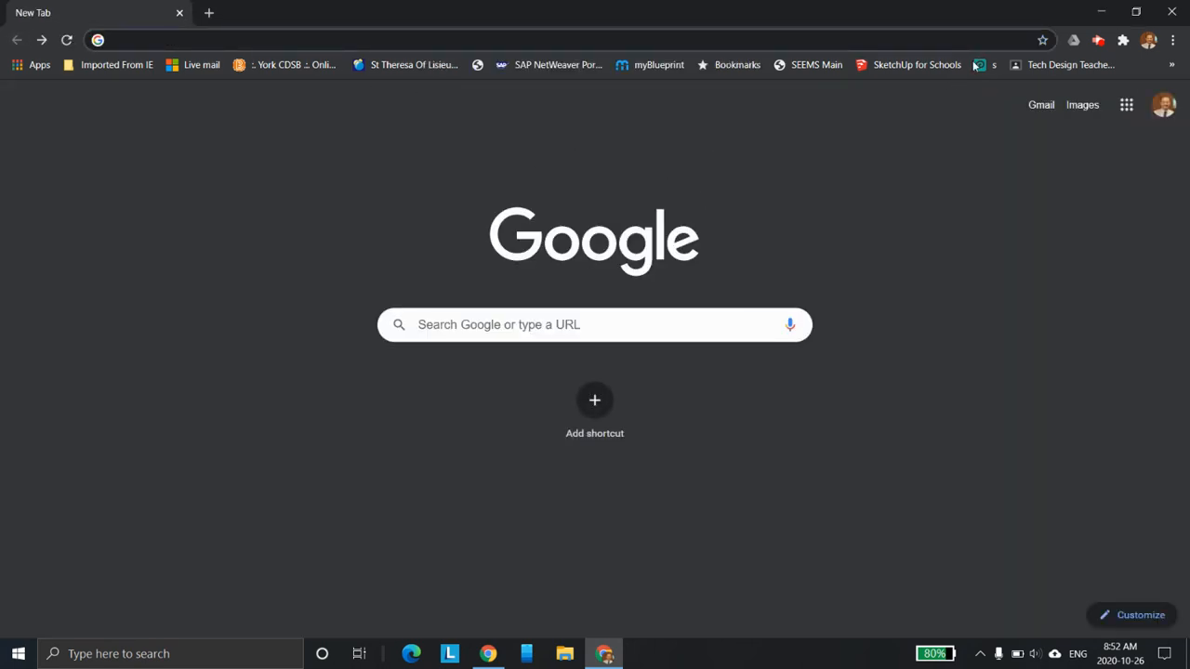
# Open Photopea from the bookmarks, load the Mountains image from the desktop, and enlarge the browser window again.
pyautogui.click(981, 65)
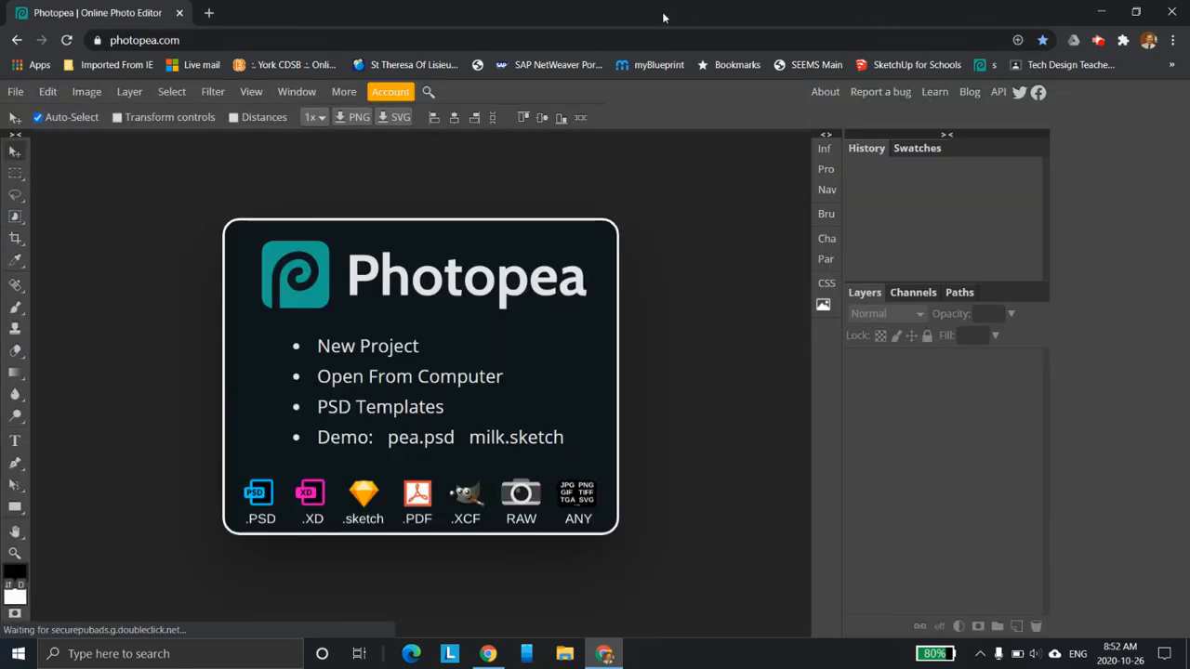
pyautogui.moveTo(664, 17); pyautogui.dragTo(855, 28)
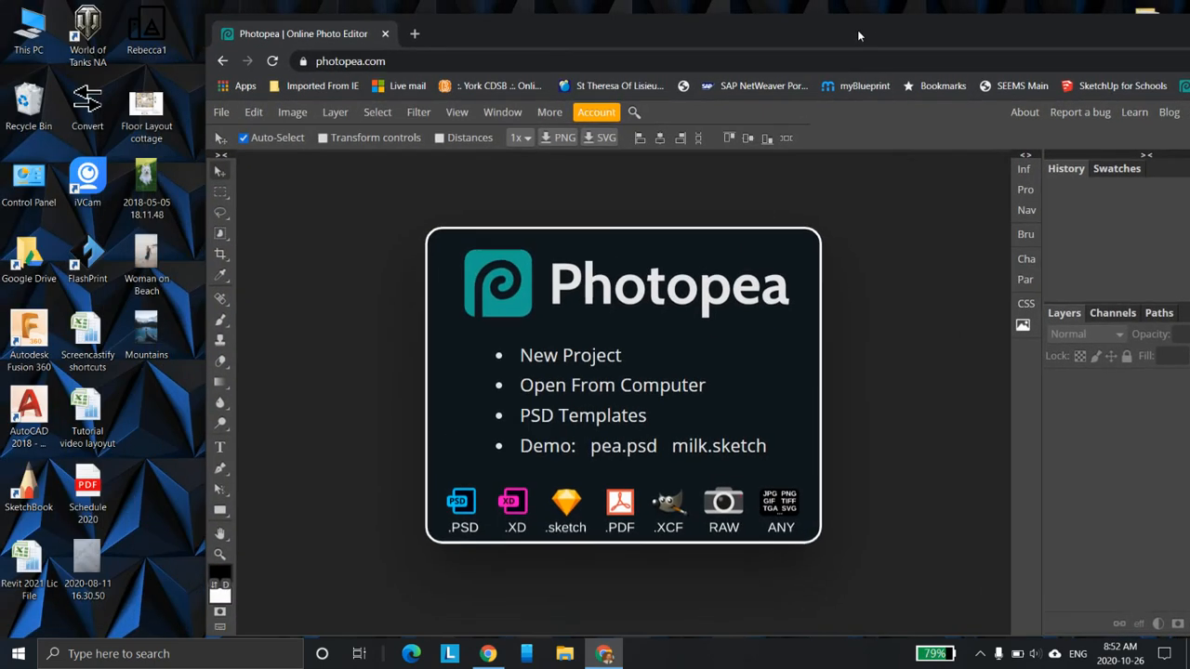
pyautogui.moveTo(153, 330); pyautogui.dragTo(569, 389)
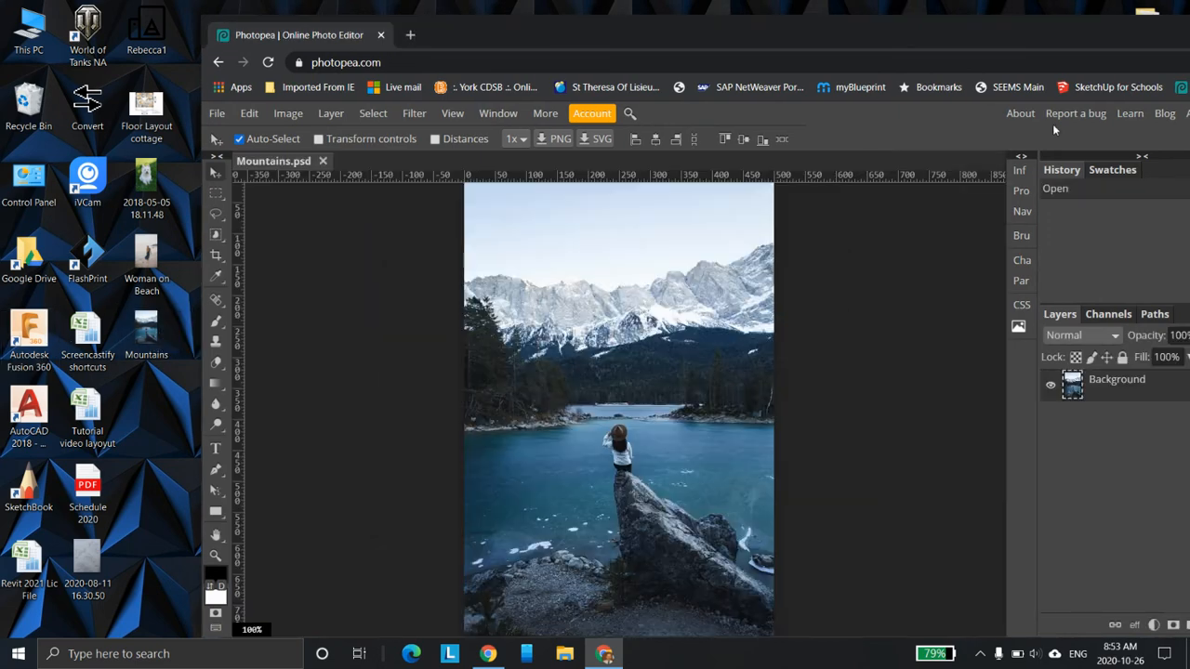
pyautogui.doubleClick(1107, 40)
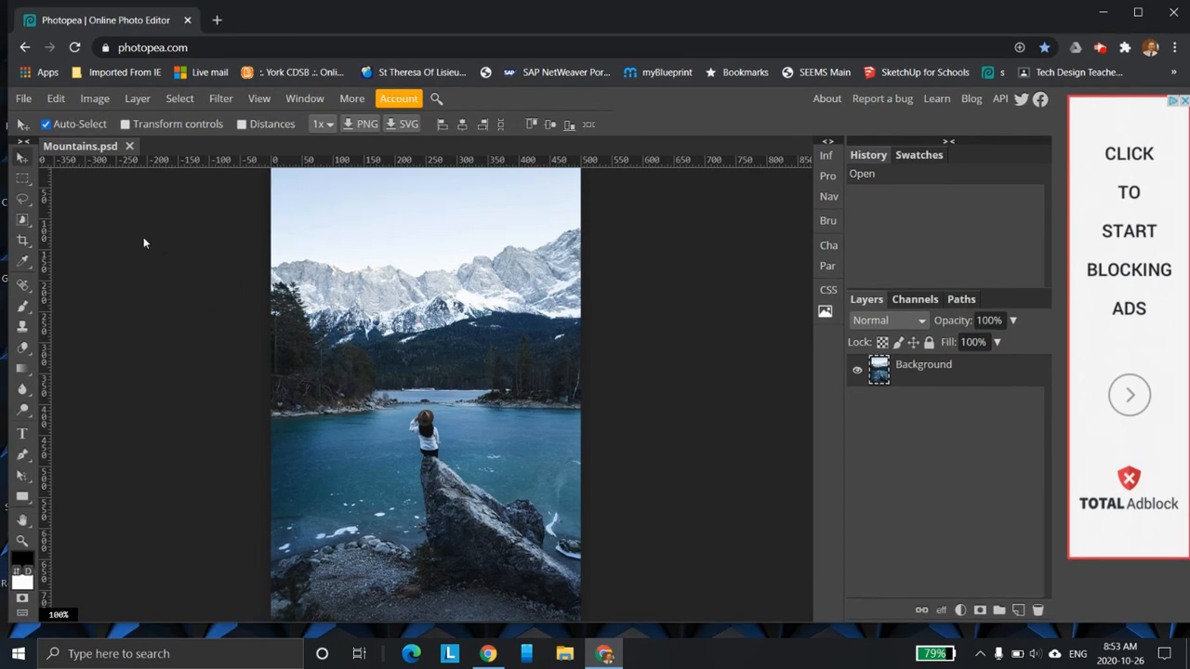
pyautogui.click(22, 181)
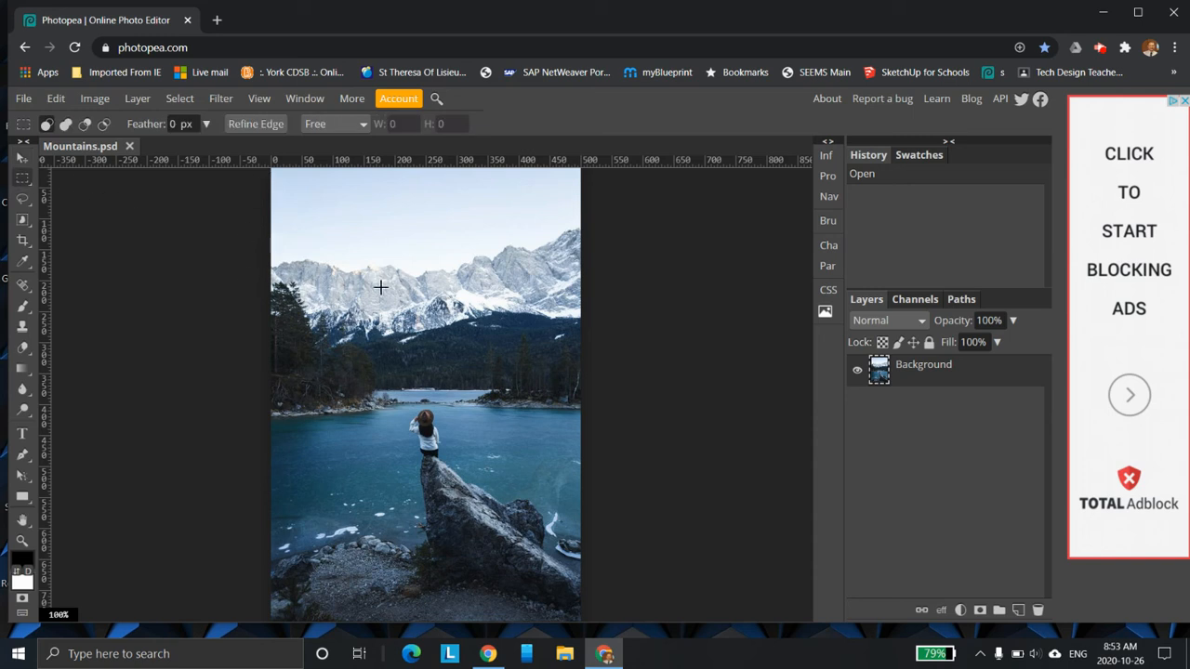
pyautogui.scroll(-1, 386, 299)
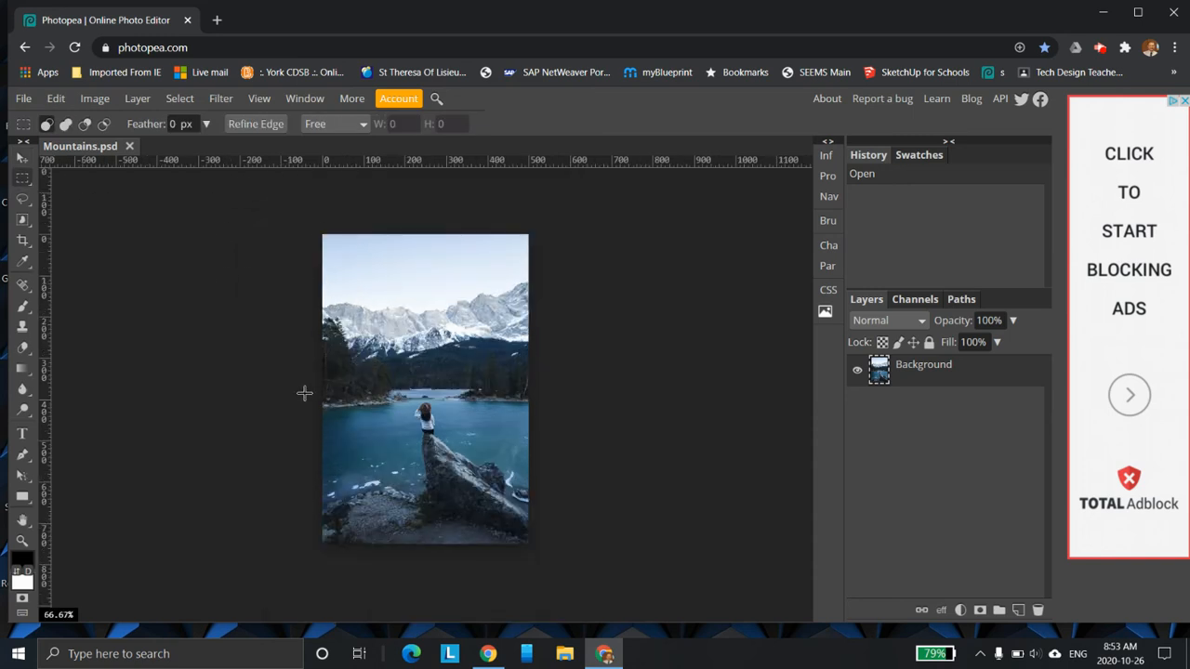
pyautogui.moveTo(300, 400); pyautogui.dragTo(565, 544)
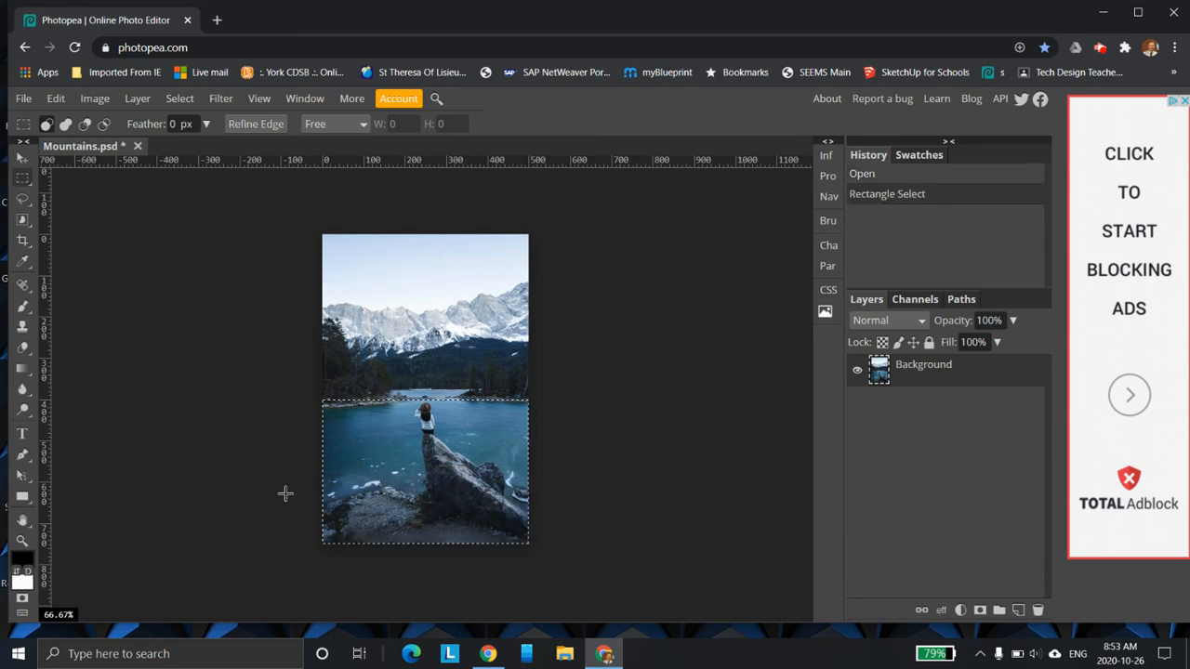
pyautogui.click(19, 561)
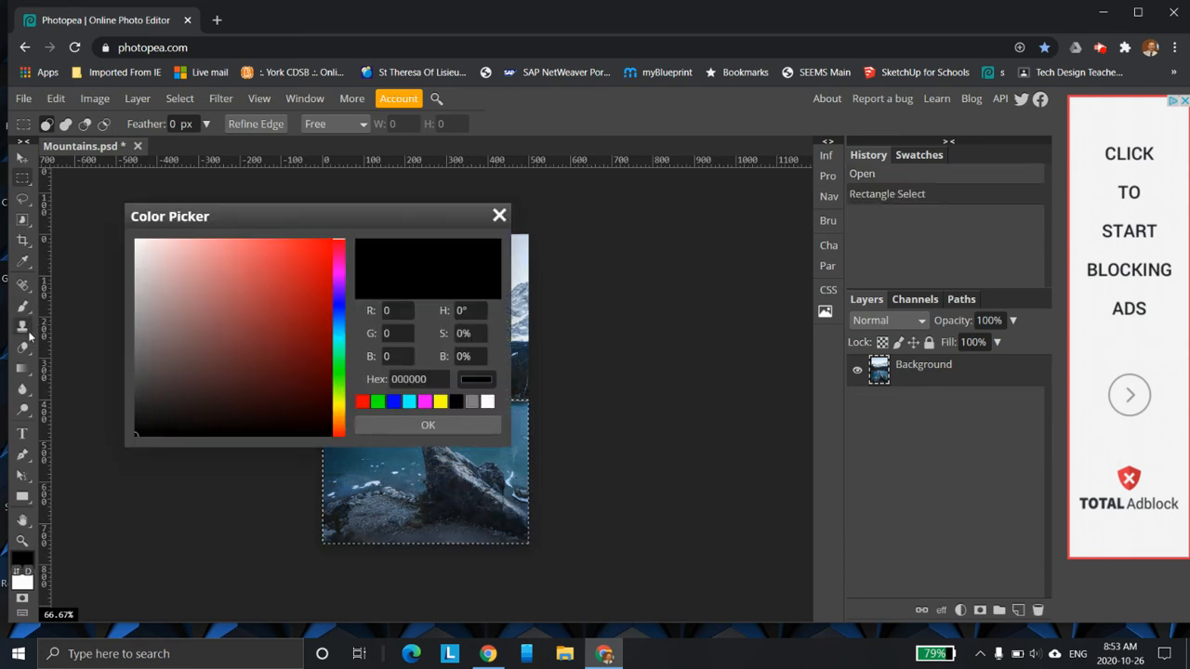
pyautogui.click(499, 214)
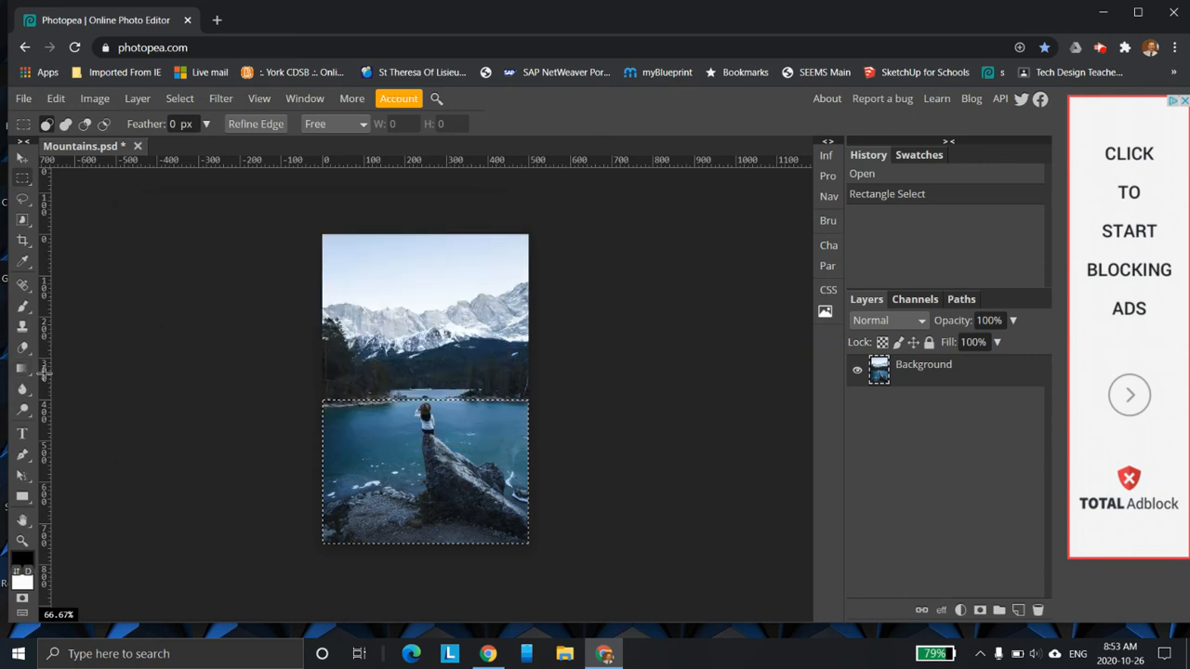
pyautogui.click(616, 279)
pyautogui.click(452, 319)
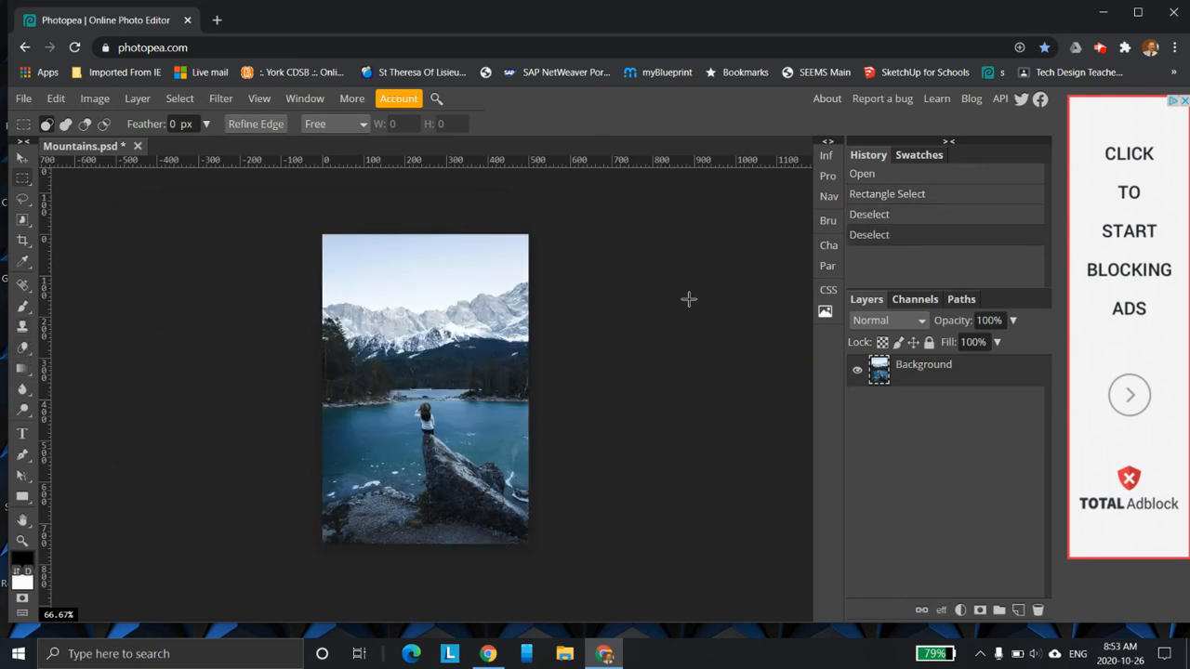
pyautogui.click(688, 302)
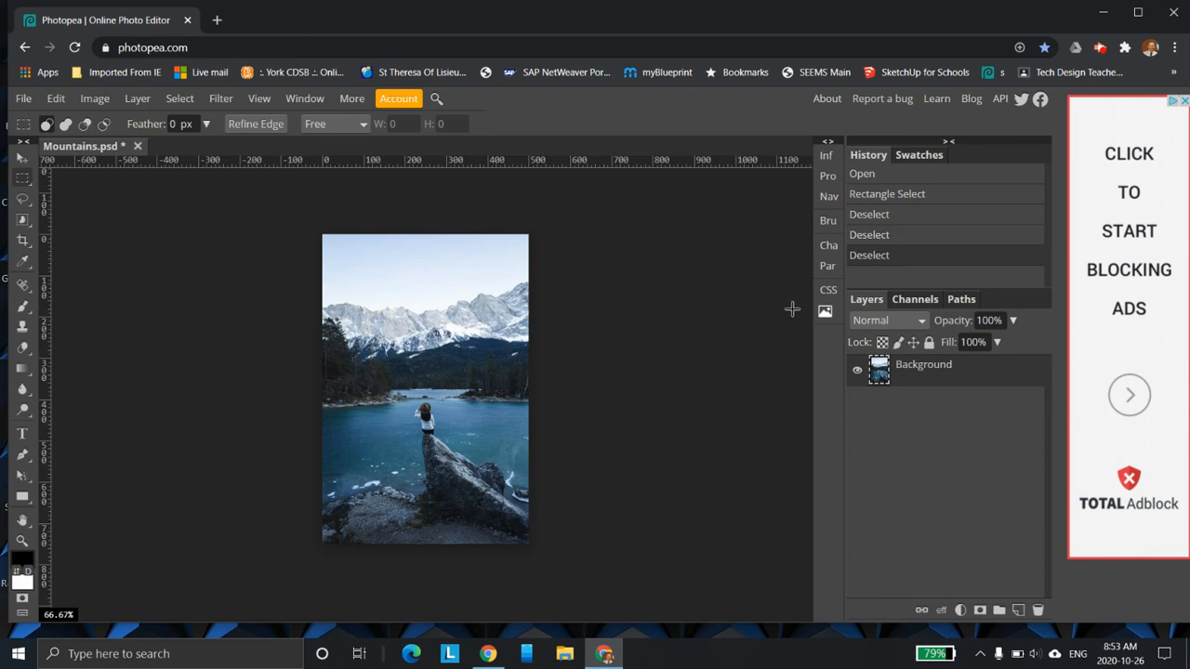
# Add a Hue/Saturation adjustment layer above the Background, with Hue 2 and Saturation 1.
pyautogui.click(961, 611)
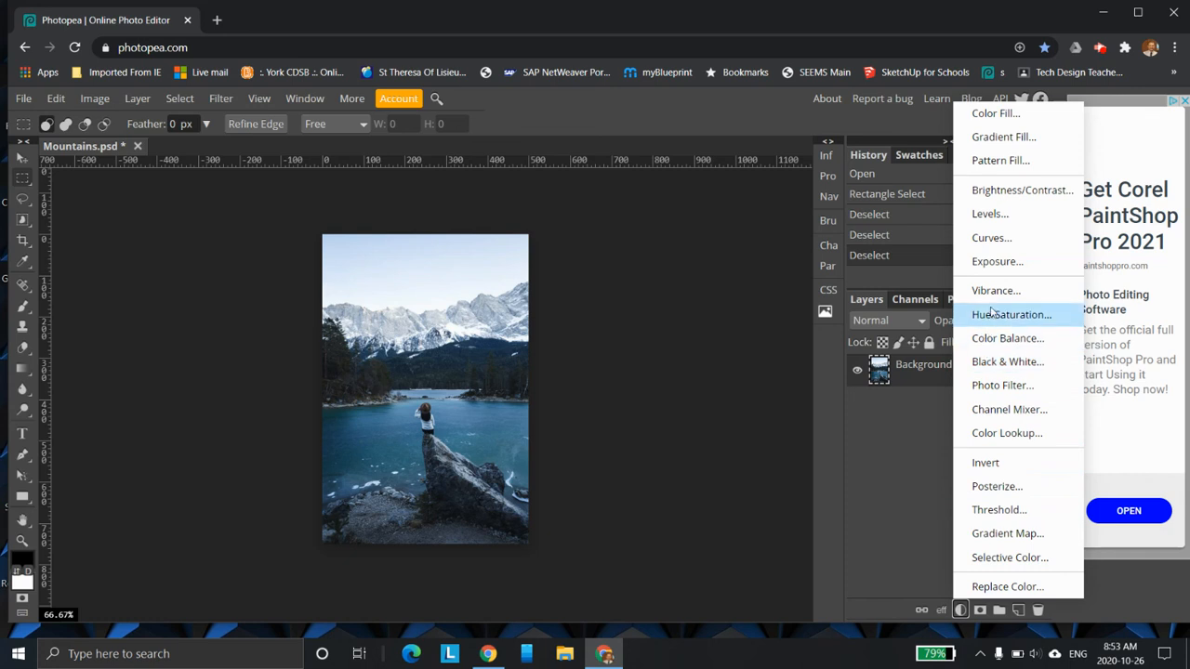
pyautogui.click(999, 314)
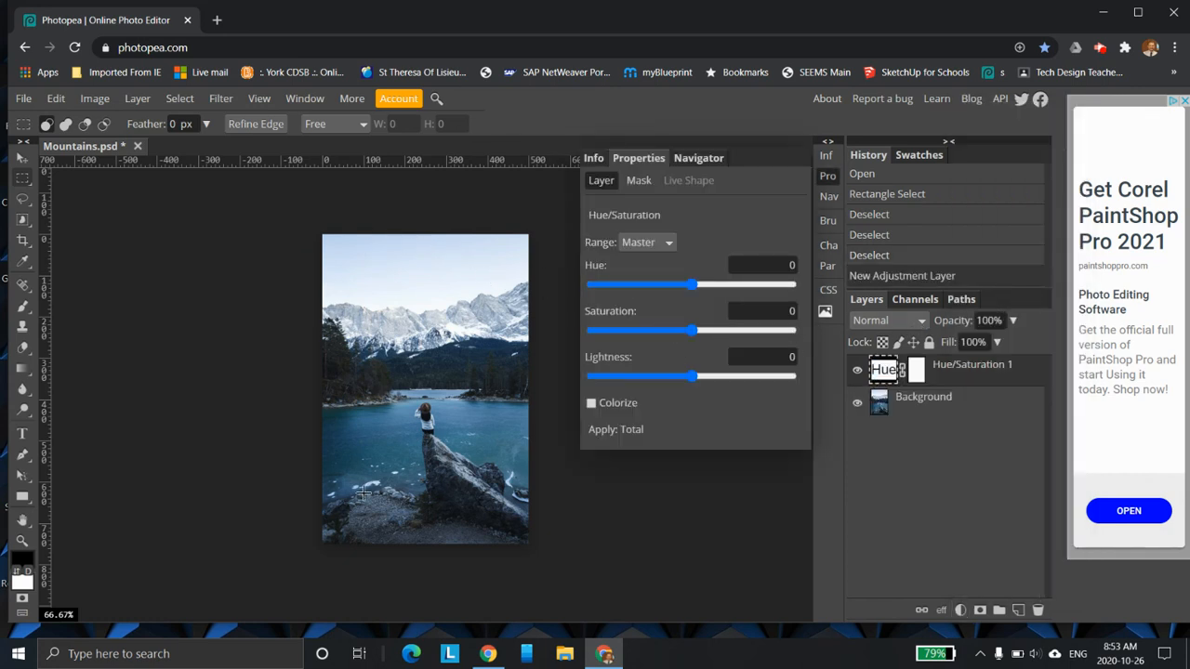
pyautogui.moveTo(692, 289)
pyautogui.mouseDown()
pyautogui.moveTo(606, 287)
pyautogui.moveTo(771, 287)
pyautogui.moveTo(693, 286)
pyautogui.mouseUp()
pyautogui.moveTo(694, 331)
pyautogui.mouseDown()
pyautogui.moveTo(753, 331)
pyautogui.moveTo(636, 329)
pyautogui.moveTo(695, 332)
pyautogui.mouseUp()
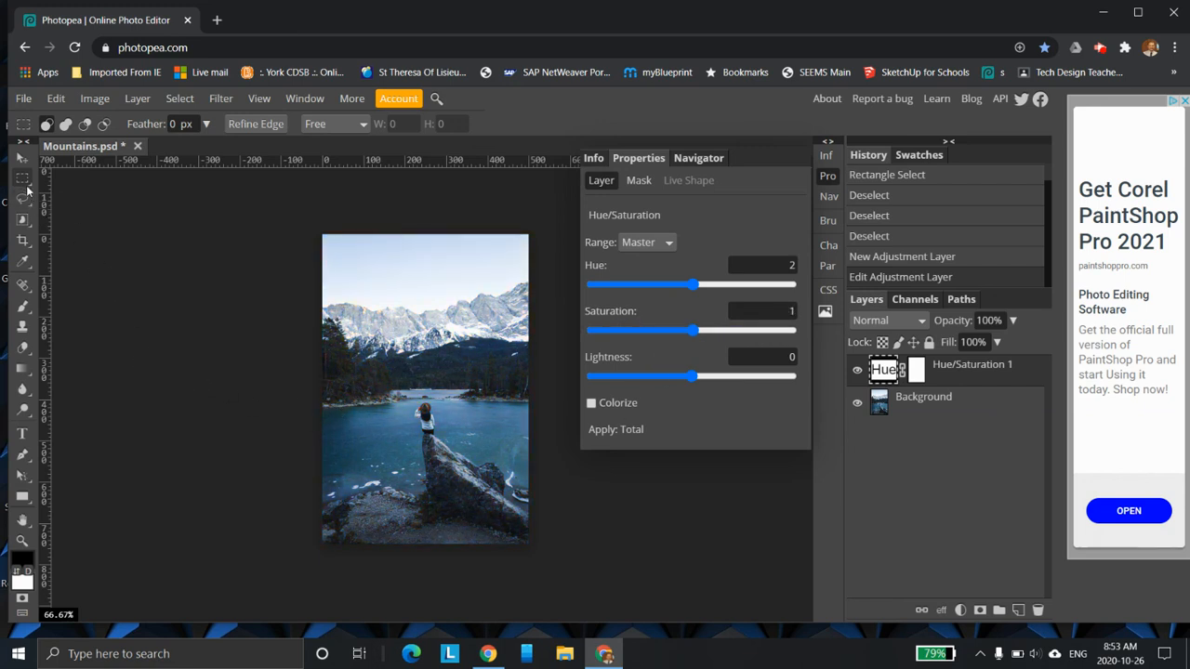
# Select the lake and foreground, fill that area black on the Hue/Saturation mask with the Paint Bucket, and set Hue to -2.
pyautogui.moveTo(299, 400); pyautogui.dragTo(524, 561)
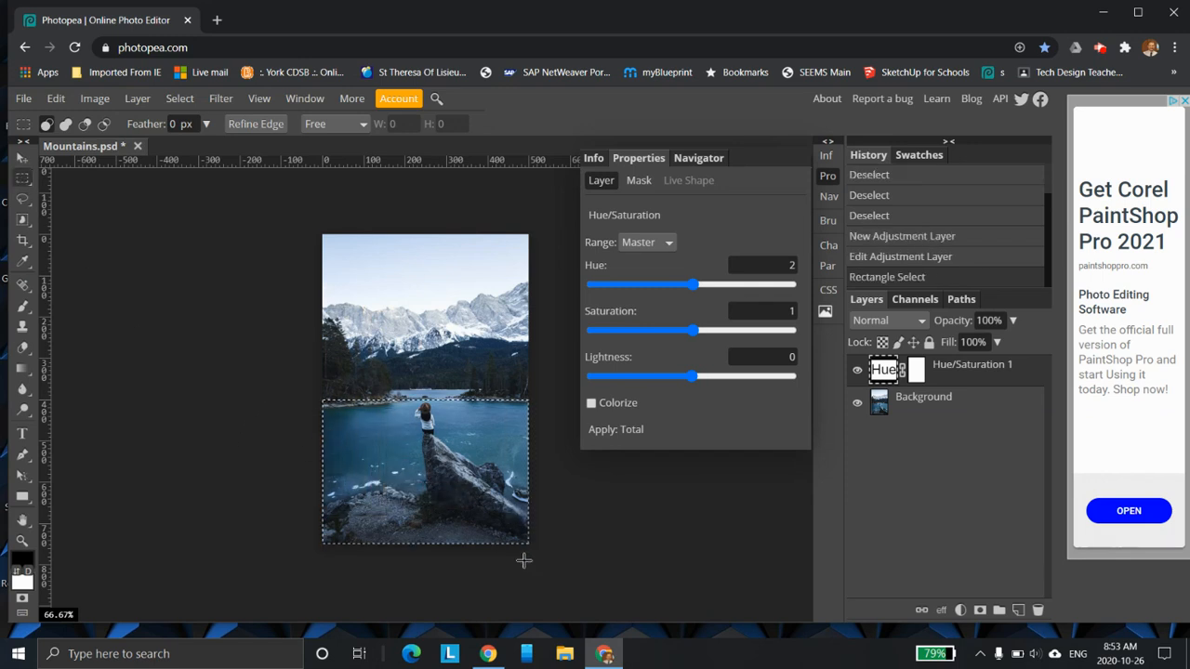
pyautogui.click(24, 560)
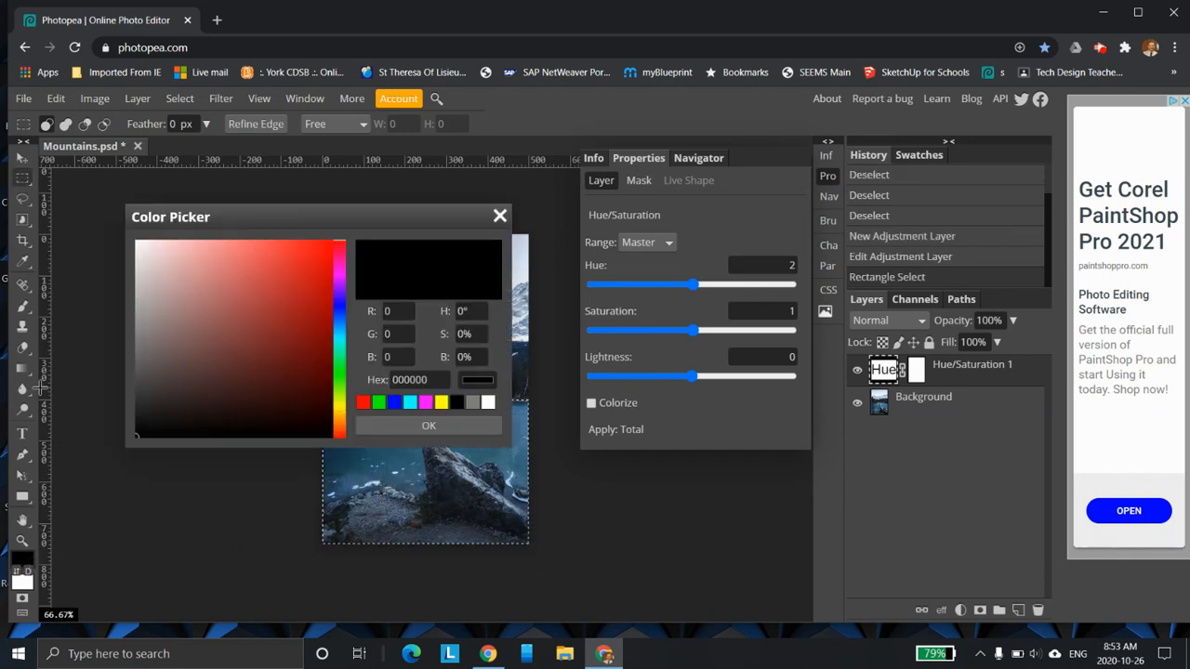
pyautogui.click(444, 424)
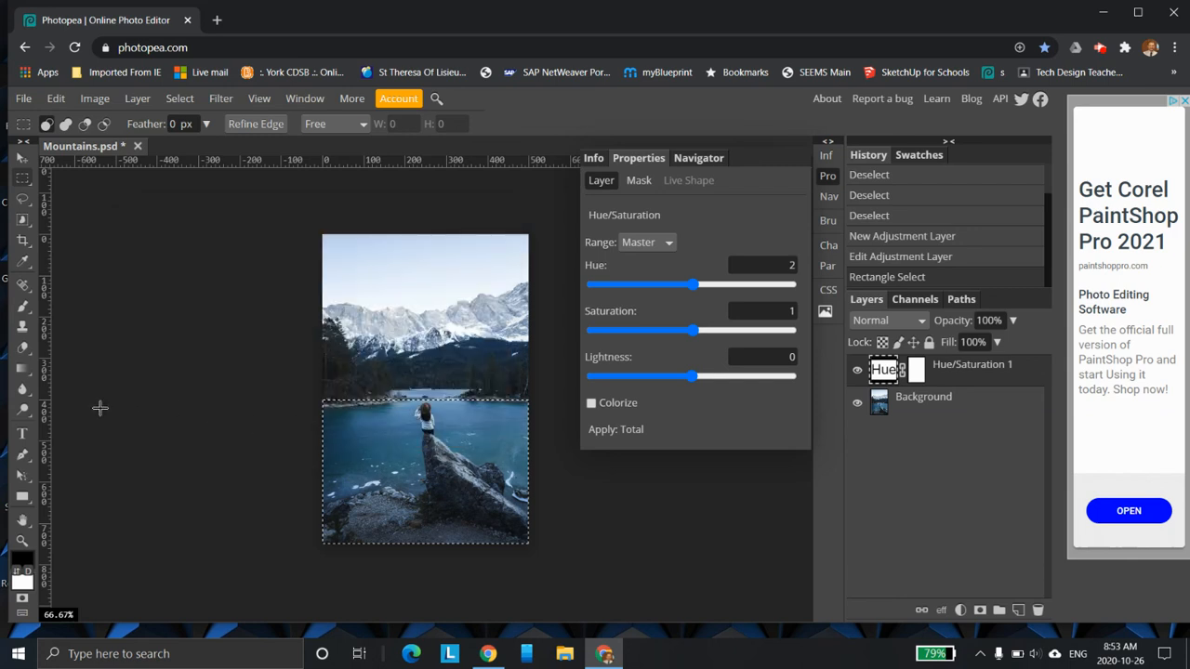
pyautogui.rightClick(24, 372)
pyautogui.click(86, 400)
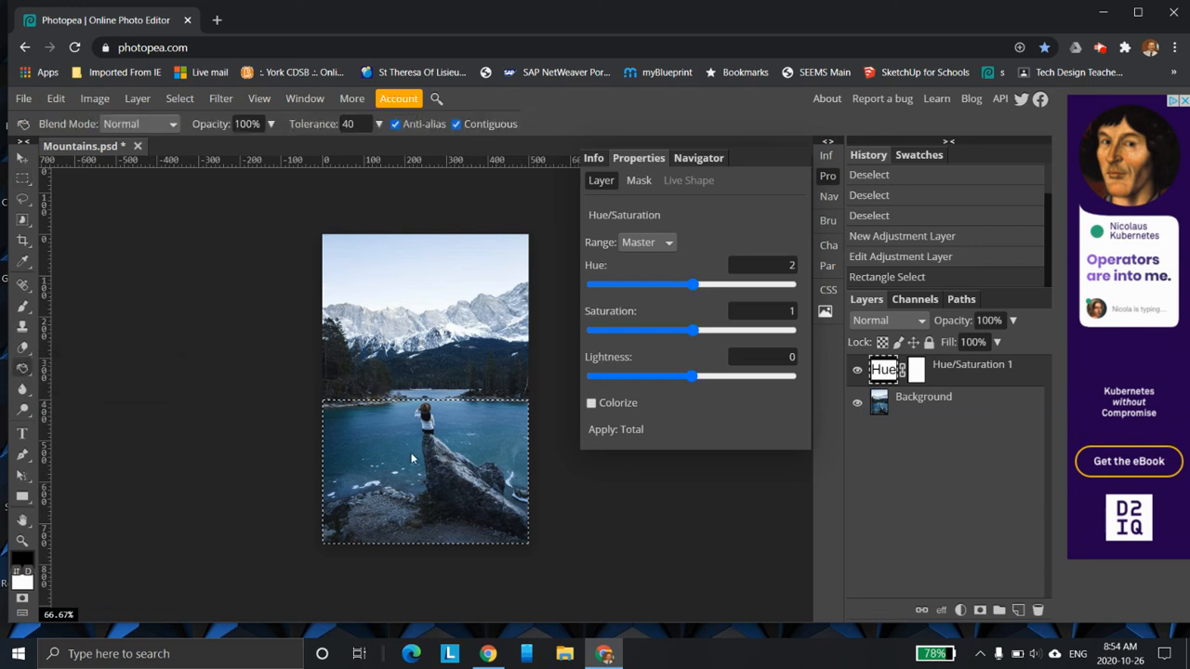
pyautogui.click(415, 462)
pyautogui.click(917, 372)
pyautogui.click(406, 447)
pyautogui.moveTo(693, 285)
pyautogui.mouseDown()
pyautogui.moveTo(629, 290)
pyautogui.moveTo(702, 290)
pyautogui.moveTo(663, 284)
pyautogui.moveTo(692, 285)
pyautogui.mouseUp()
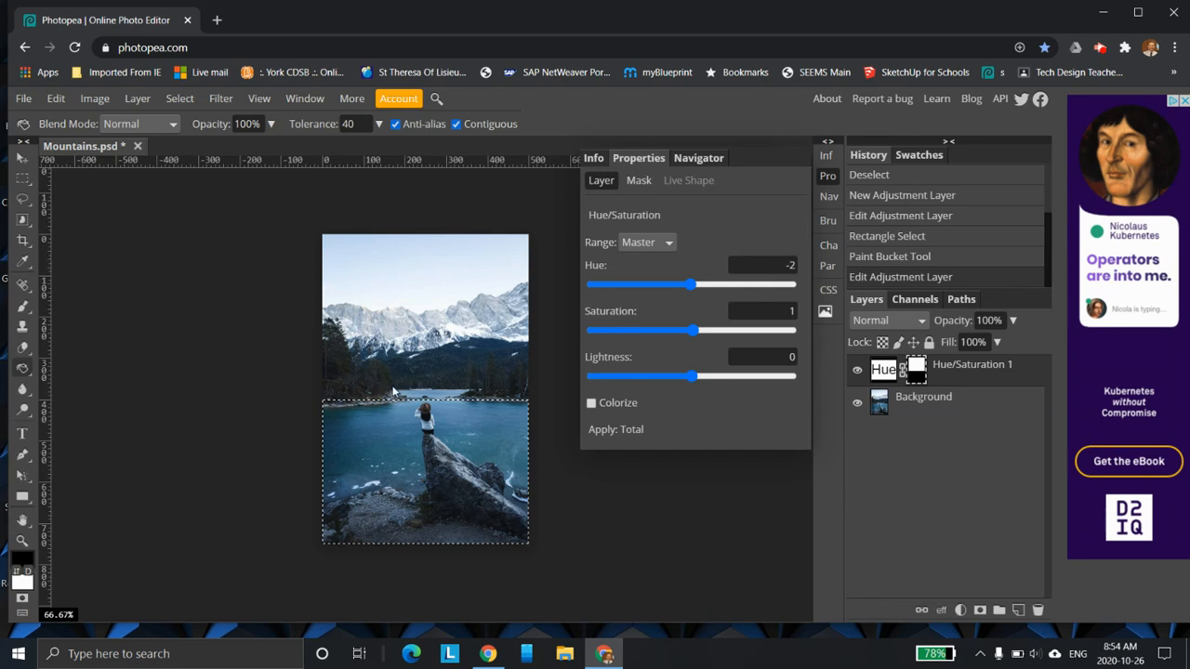
# Replace the selection with a narrow rectangle around the distant water and far shoreline above the woman's head.
pyautogui.click(24, 178)
pyautogui.moveTo(307, 366); pyautogui.dragTo(547, 398)
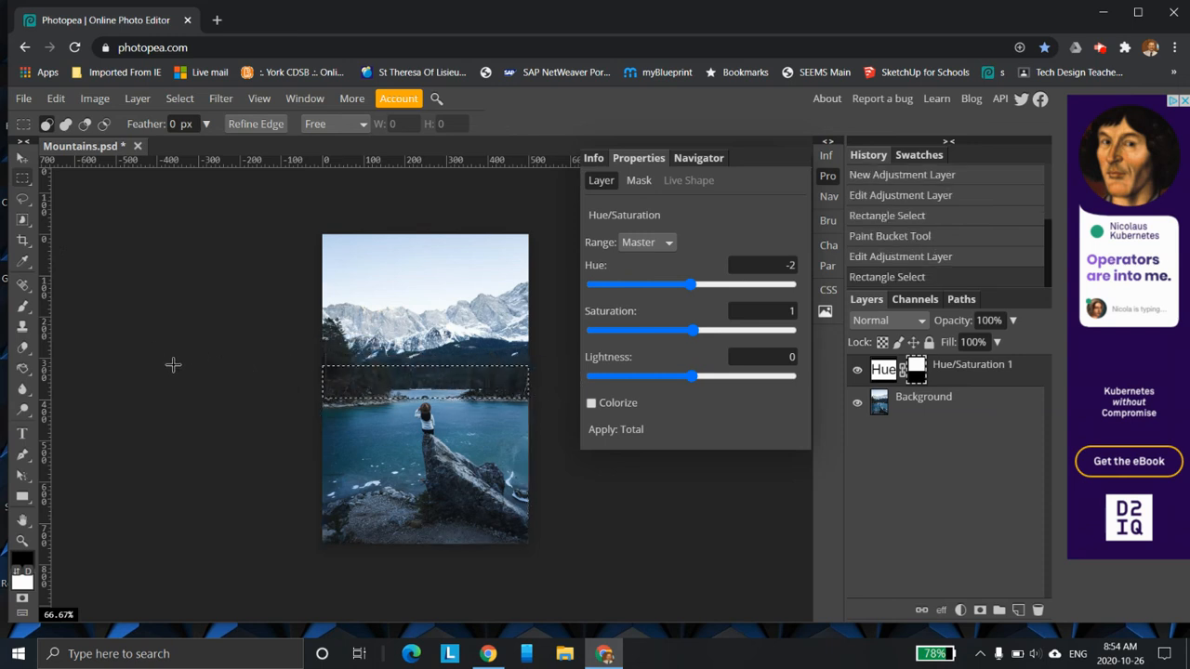
pyautogui.hotkey('ctrl', 'z')
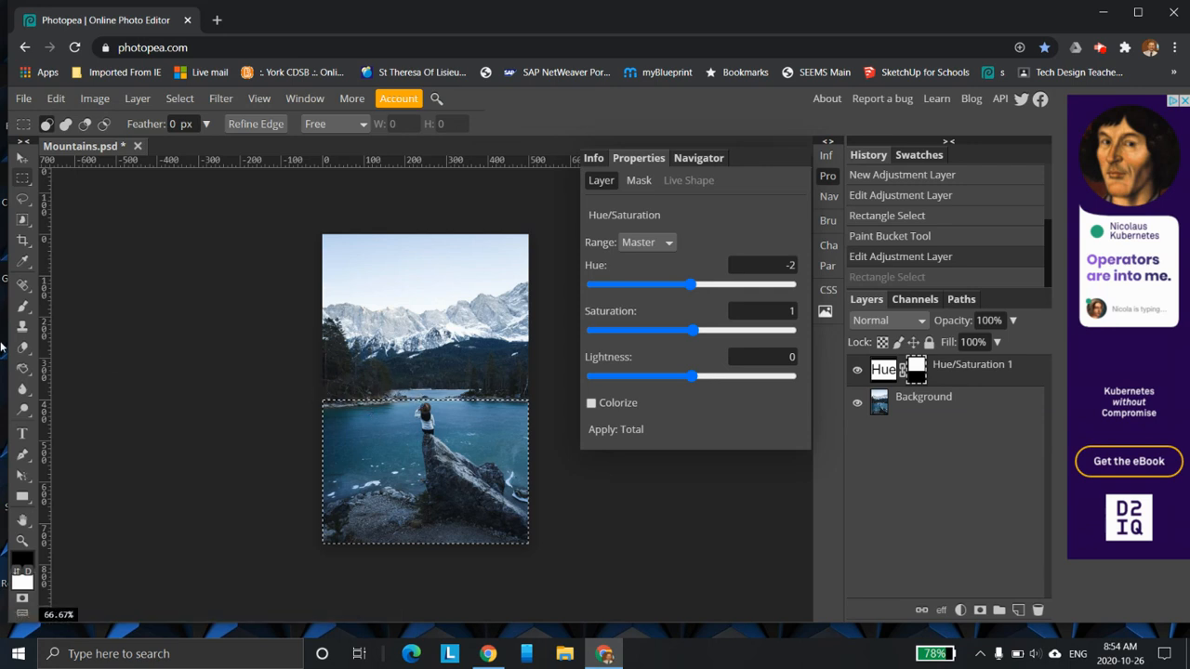
pyautogui.moveTo(365, 381); pyautogui.dragTo(510, 402)
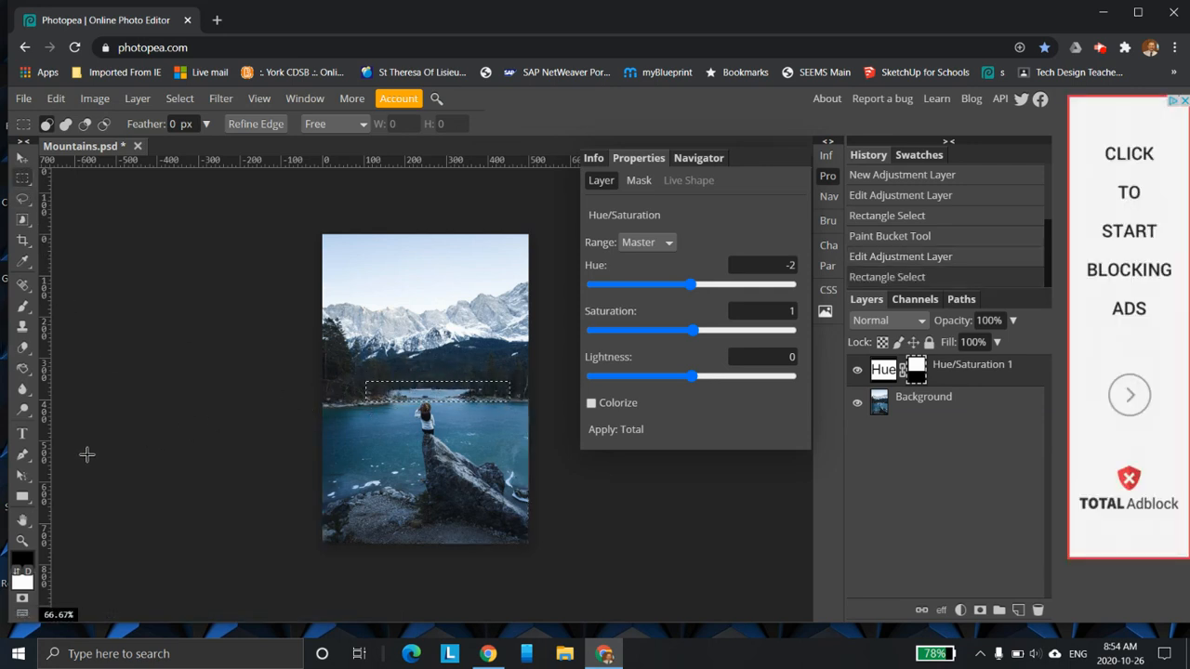
# Set Hue to -74 and paint black on the mask over the distant water inside the selection with a 15 px hard brush.
pyautogui.click(22, 307)
pyautogui.click(60, 126)
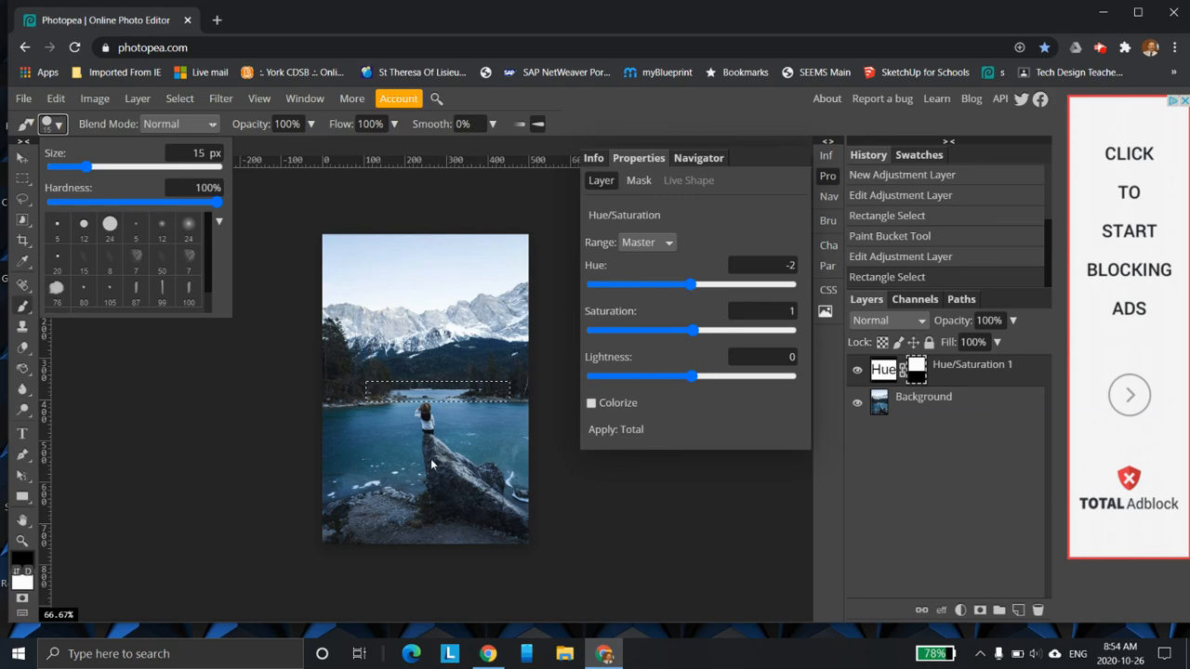
pyautogui.scroll(3, 431, 465)
pyautogui.scroll(-3, 370, 424)
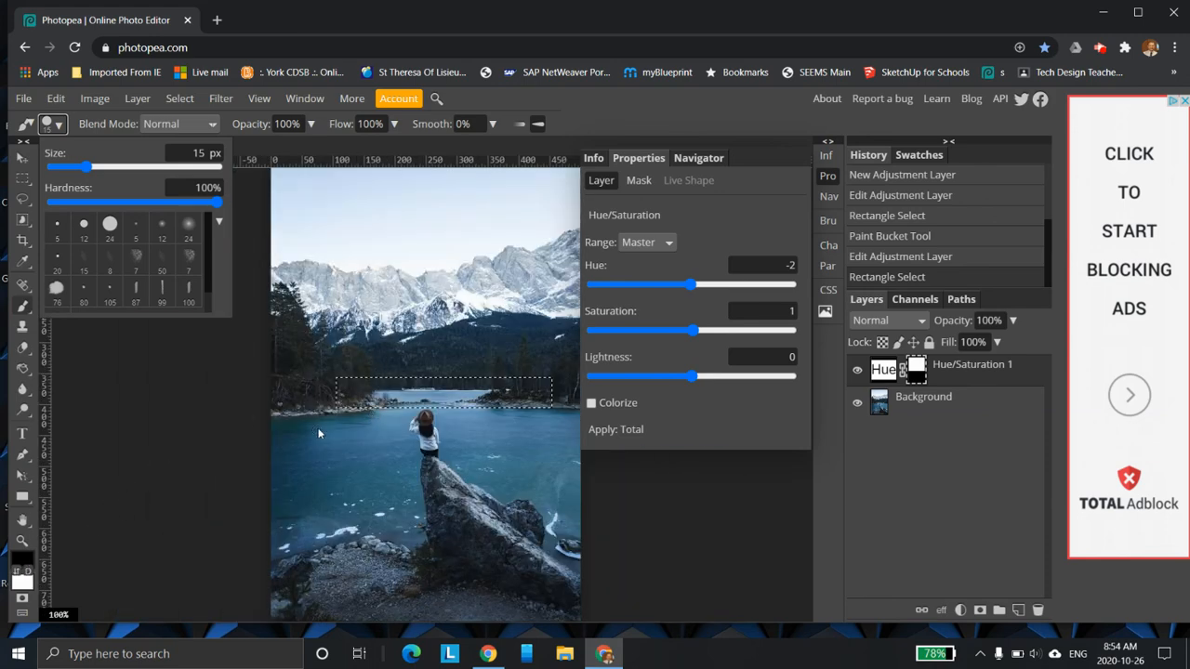
pyautogui.moveTo(690, 286); pyautogui.dragTo(651, 285)
pyautogui.moveTo(381, 397); pyautogui.dragTo(492, 396)
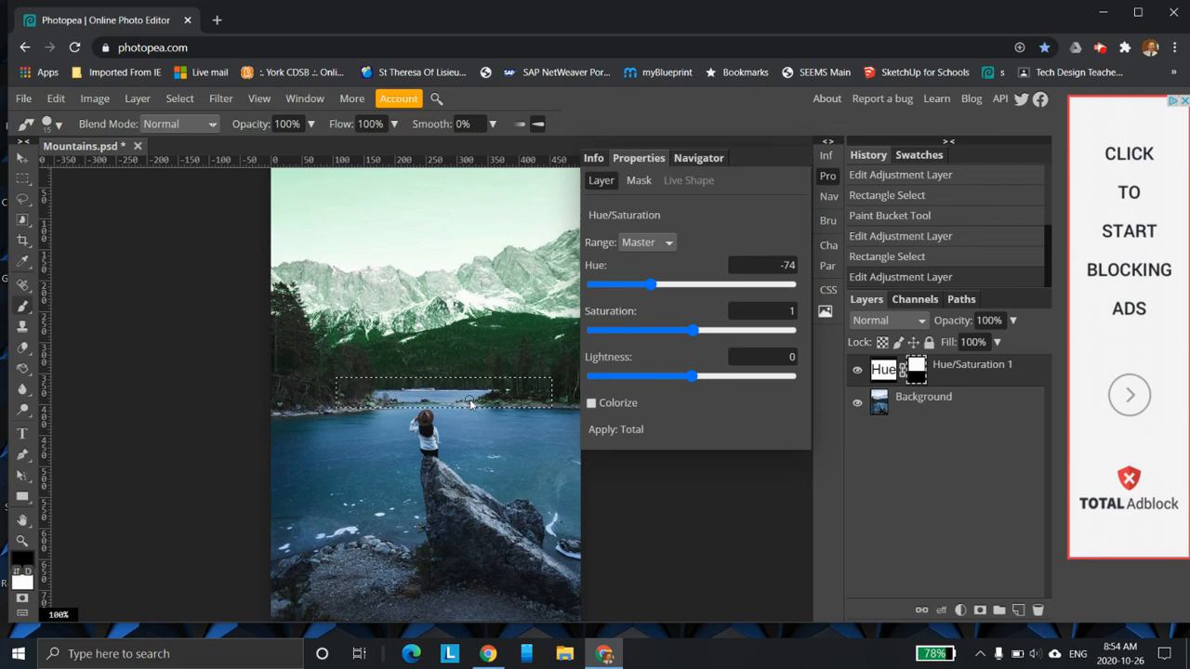
pyautogui.click(384, 406)
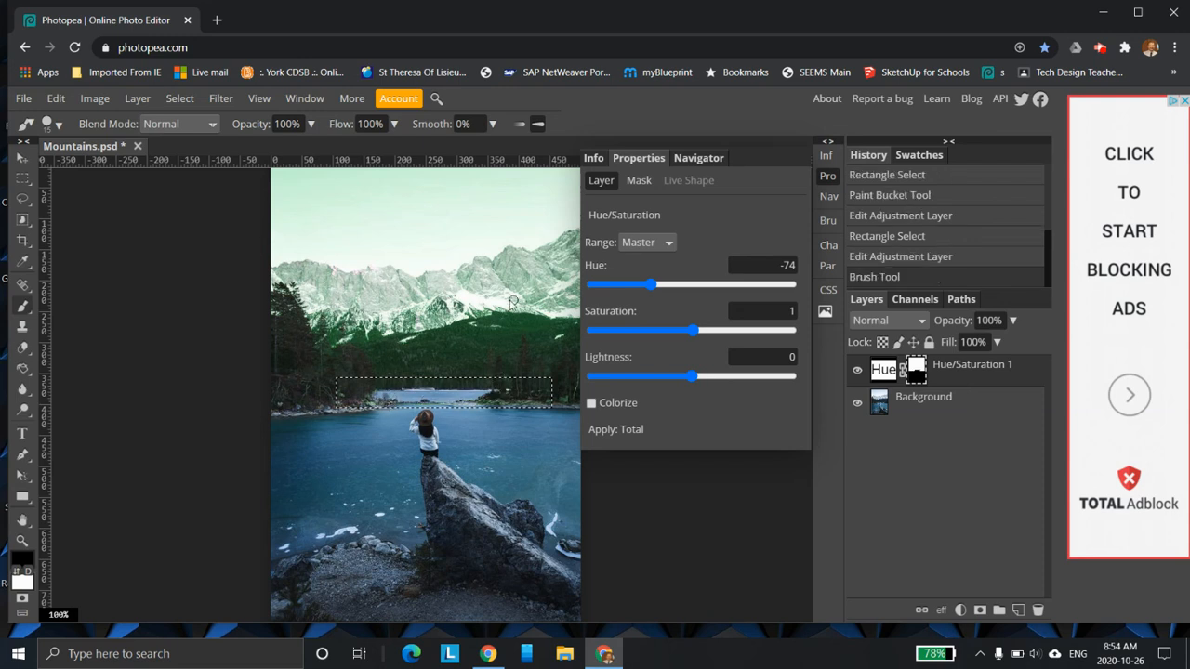
pyautogui.moveTo(496, 409)
pyautogui.mouseDown()
pyautogui.moveTo(373, 403)
pyautogui.moveTo(491, 389)
pyautogui.mouseUp()
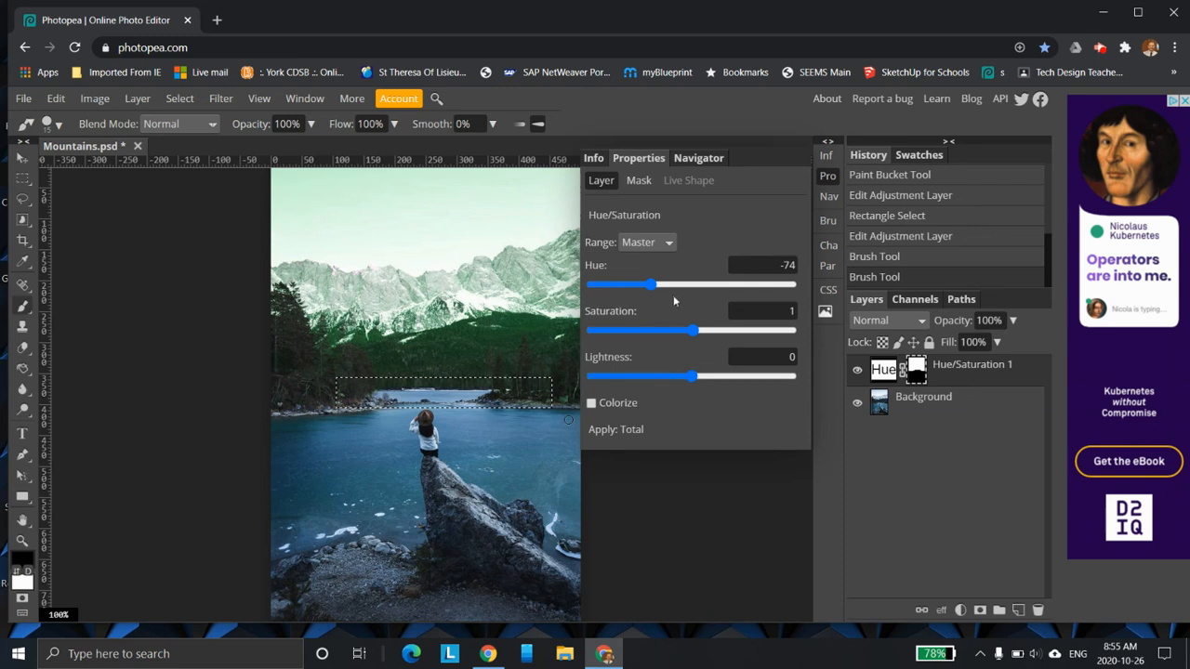
# Set the adjustment layer's Hue to -137, Saturation to -63 and Lightness to -9.
pyautogui.moveTo(651, 285); pyautogui.dragTo(614, 284)
pyautogui.moveTo(693, 330); pyautogui.dragTo(624, 379)
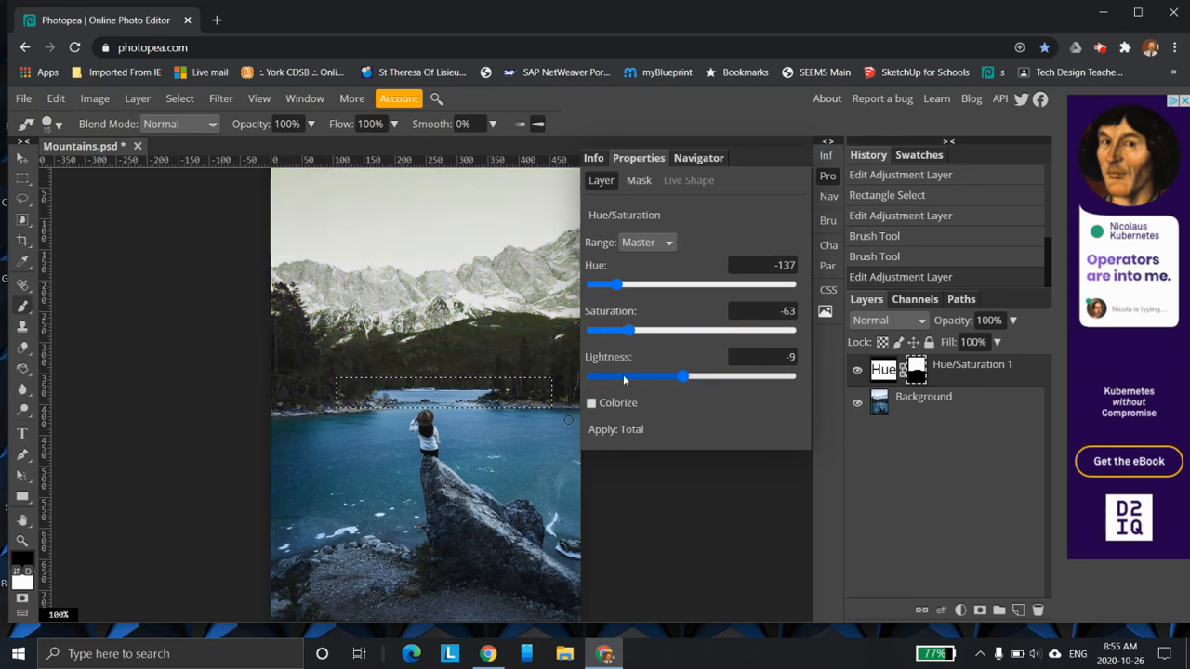